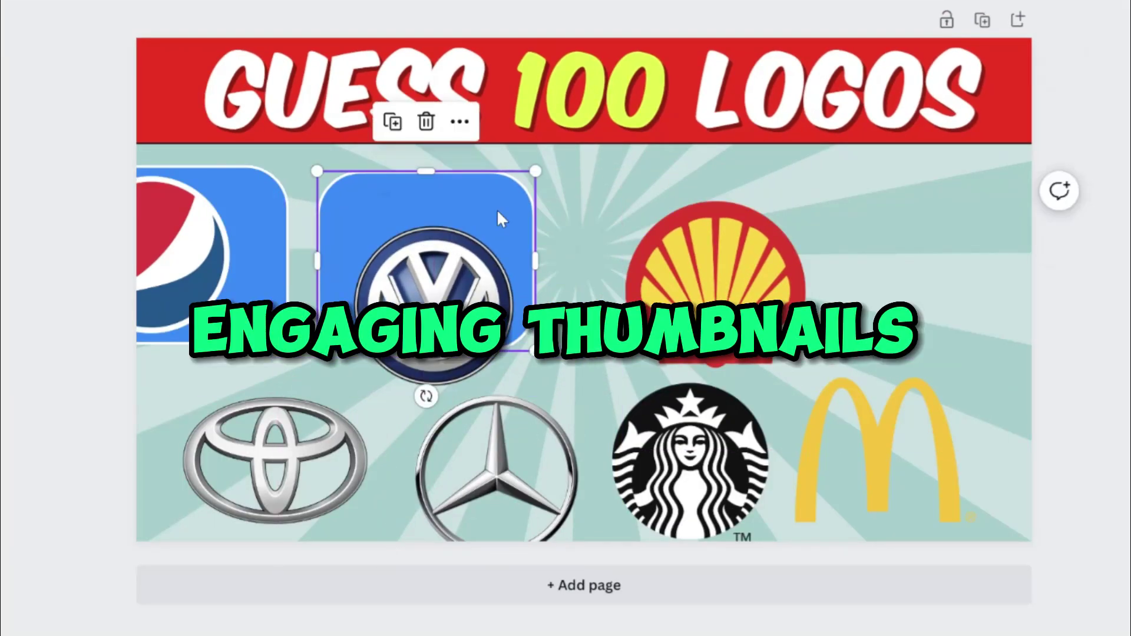
left_click_drag(498, 218, 871, 310)
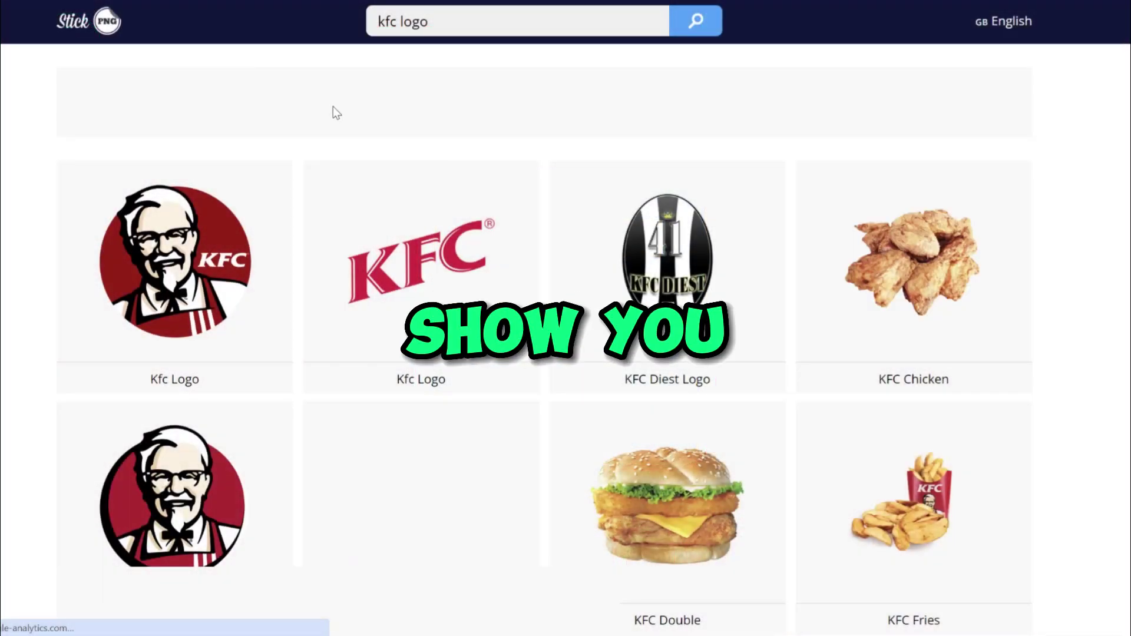
scroll(331, 113, "down", 6)
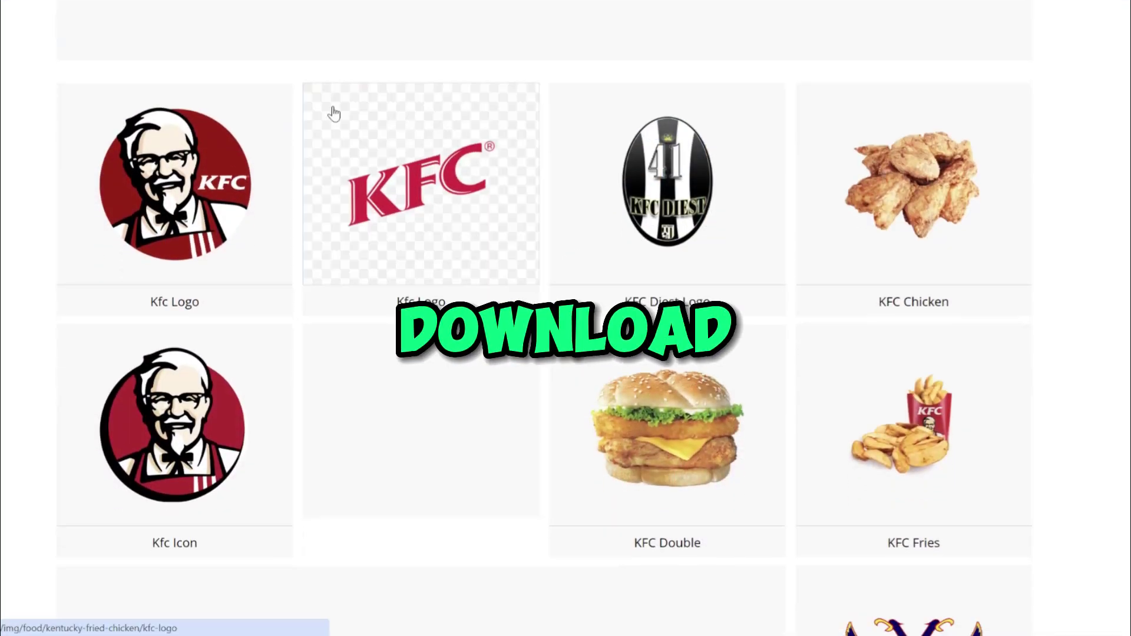
scroll(332, 118, "up", 6)
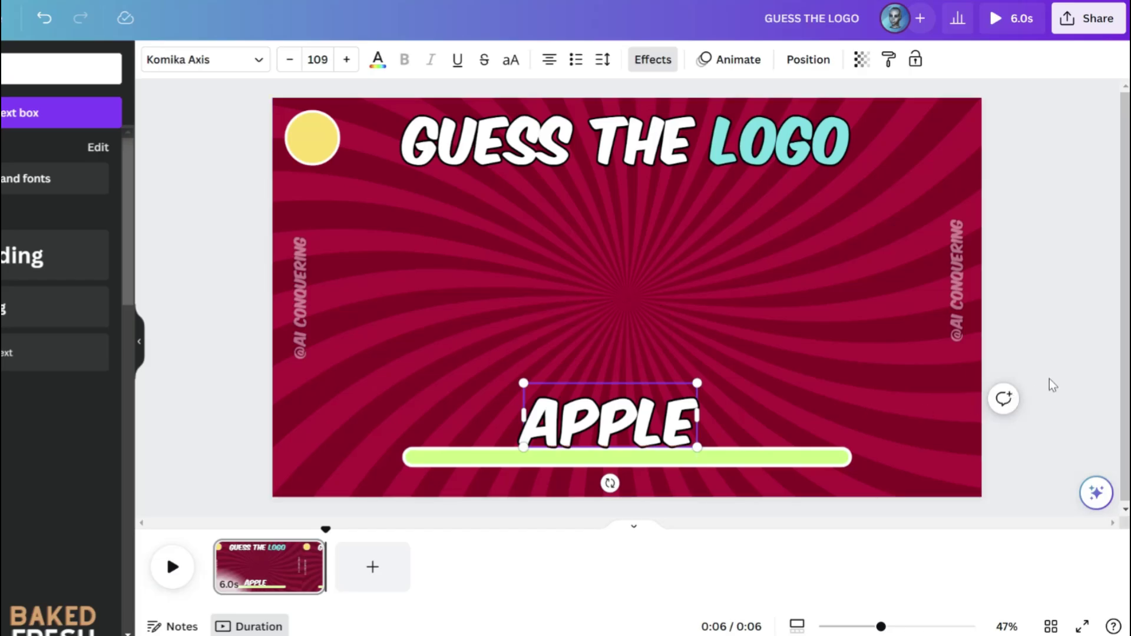
left_click(808, 405)
left_click(682, 414)
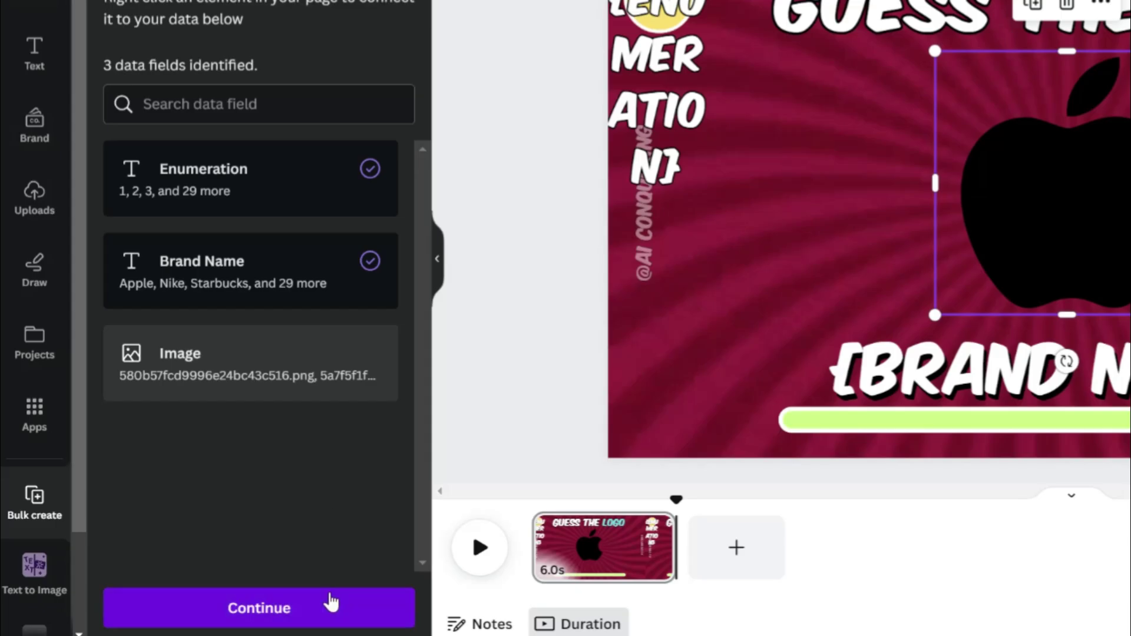
left_click(332, 601)
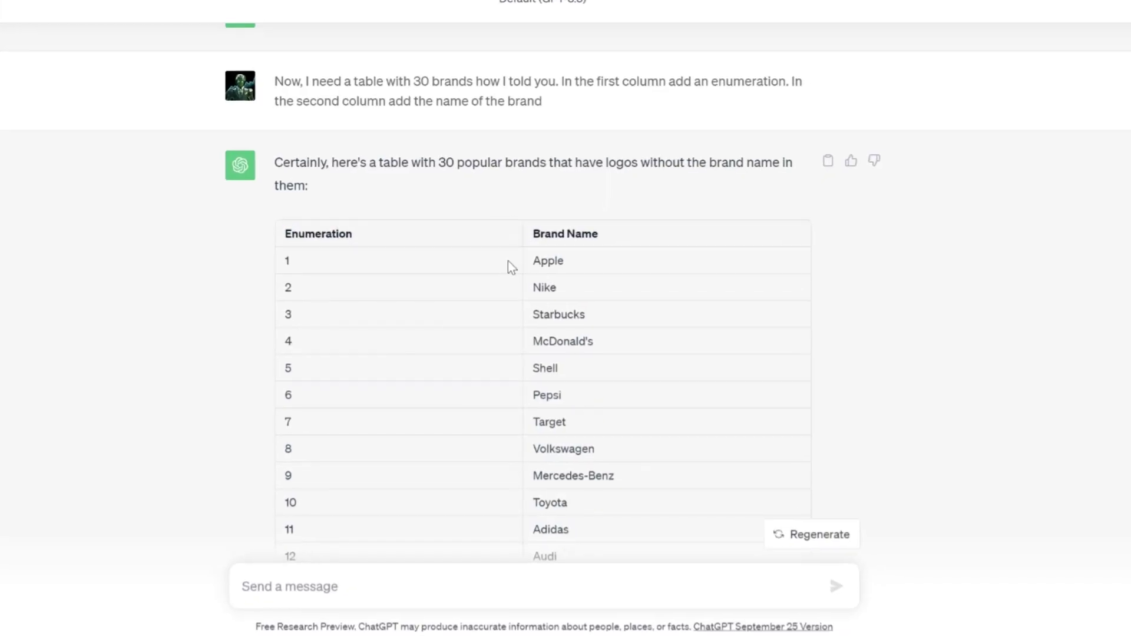
Review the brand names listed in ChatGPT's 30-brand table
left_click_drag(533, 261, 656, 257)
left_click_drag(569, 295, 658, 306)
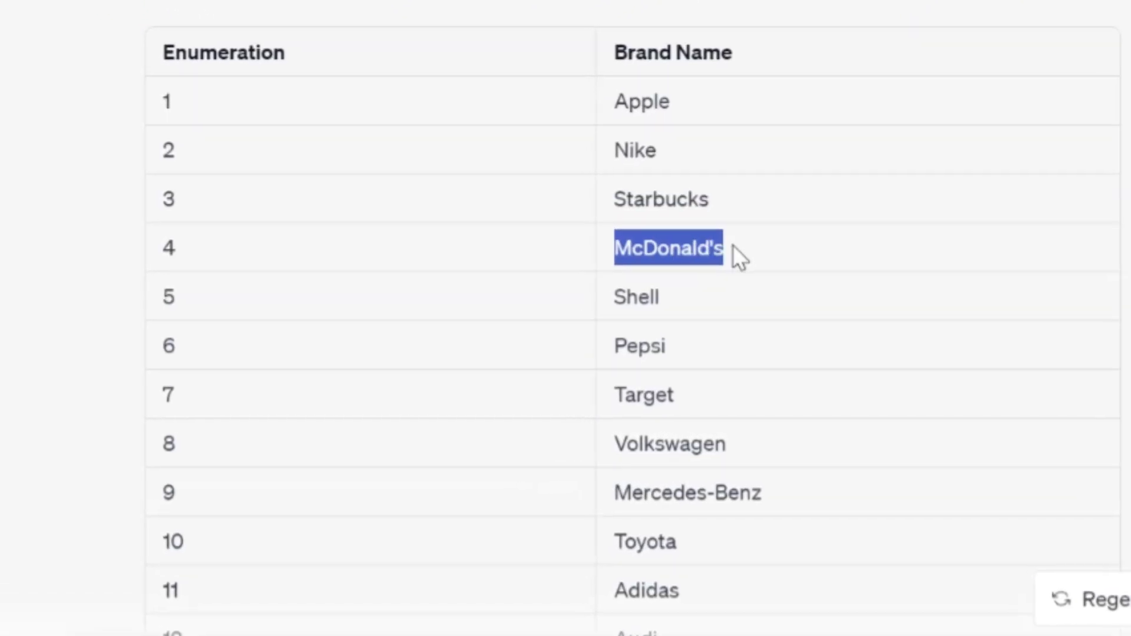
left_click(701, 318)
left_click_drag(744, 306, 640, 313)
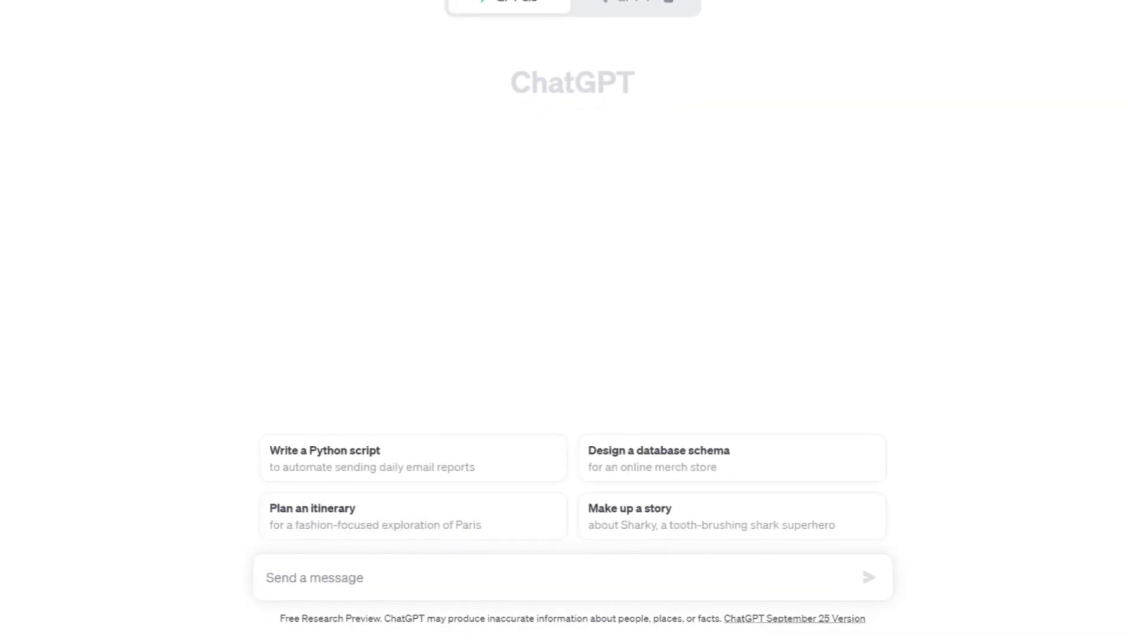
Send ChatGPT the "Guess the Logo" quiz prompt asking for 50 popular brands with nameless logos, to be answered with "OK" or "NO"
type("I am entertainment youtuber. I am creating a quiz video called: \"Guess the Logo\". I need 50 popular brands, their logo does not include the name of the brand on it. For example, \"Coca-Cola\" is a popular brand; however, its logo is created by the words \"Coca-Cola\" on it. Therefore, I do not want that kind of brand. On the other hand, \"Apple\" is a popular brand which does not have the name \"Apple\" contained on its logo. Apple's logo is just an apple. I am looking for brands whose logos does not reveal the name of its brand. Another examples of useful logos are: \"BMW\", \"Facebook\" or \"Instagram\". Write \"OK\" if you caught the whole idea. Write \"NO\" if you are not 100% sure of what I am looking for.")
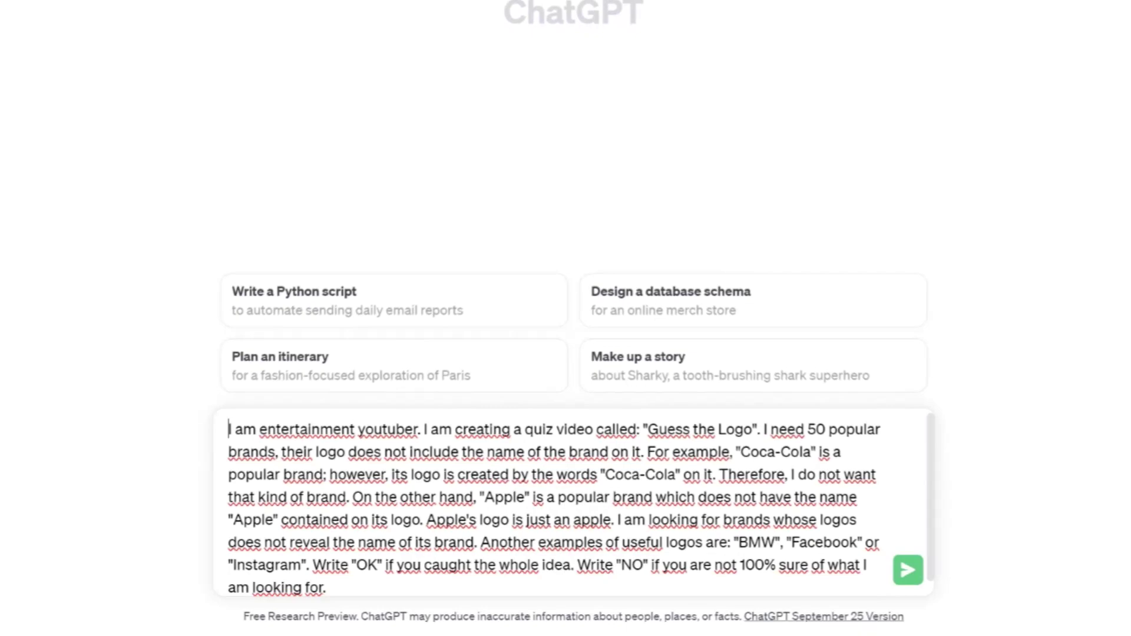
left_click_drag(229, 430, 789, 440)
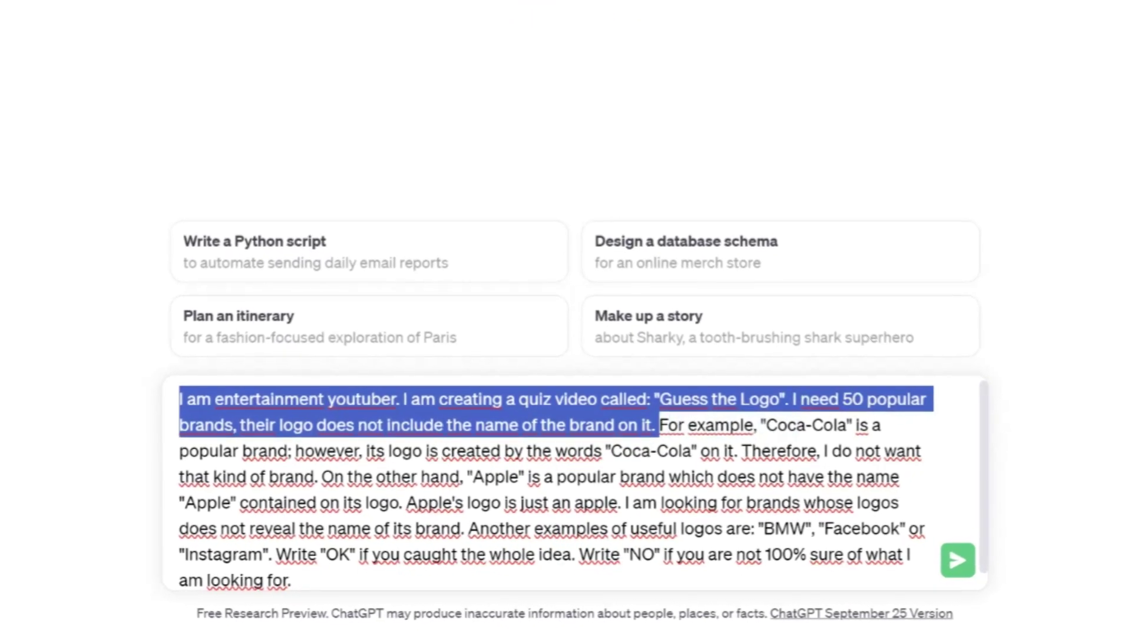
left_click_drag(700, 419, 507, 477)
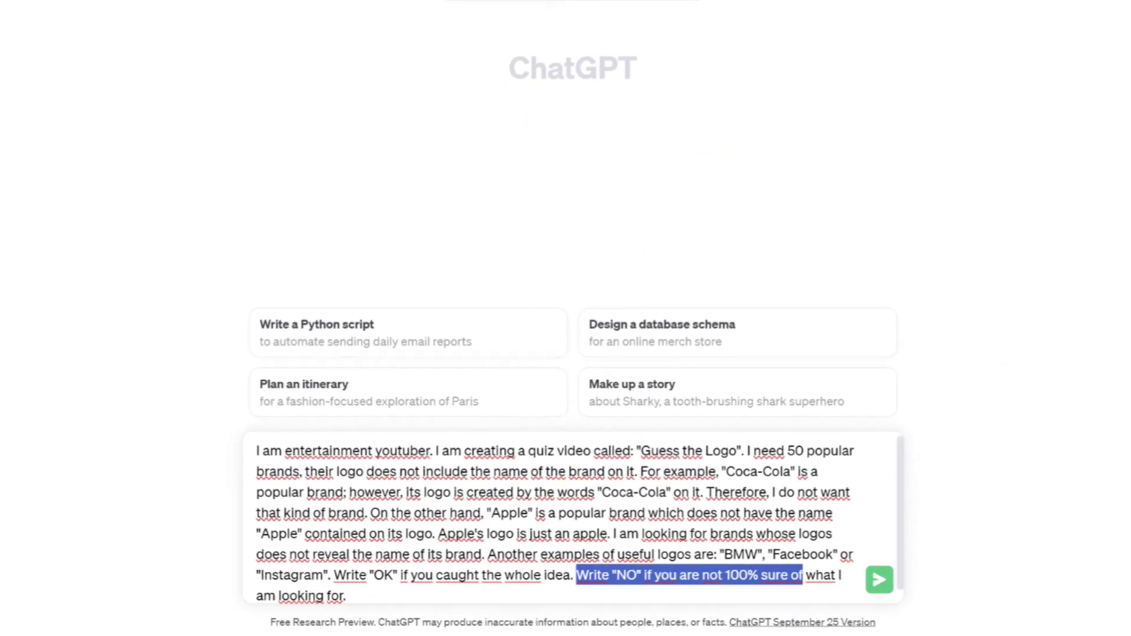
left_click_drag(849, 575, 338, 594)
left_click(339, 582)
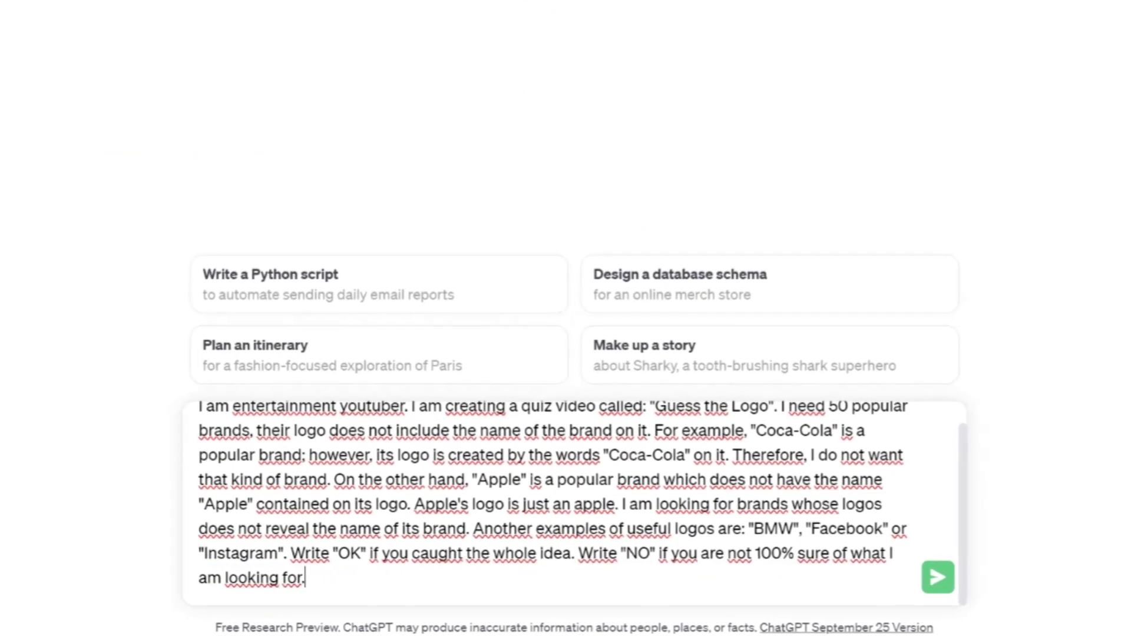
key("Return")
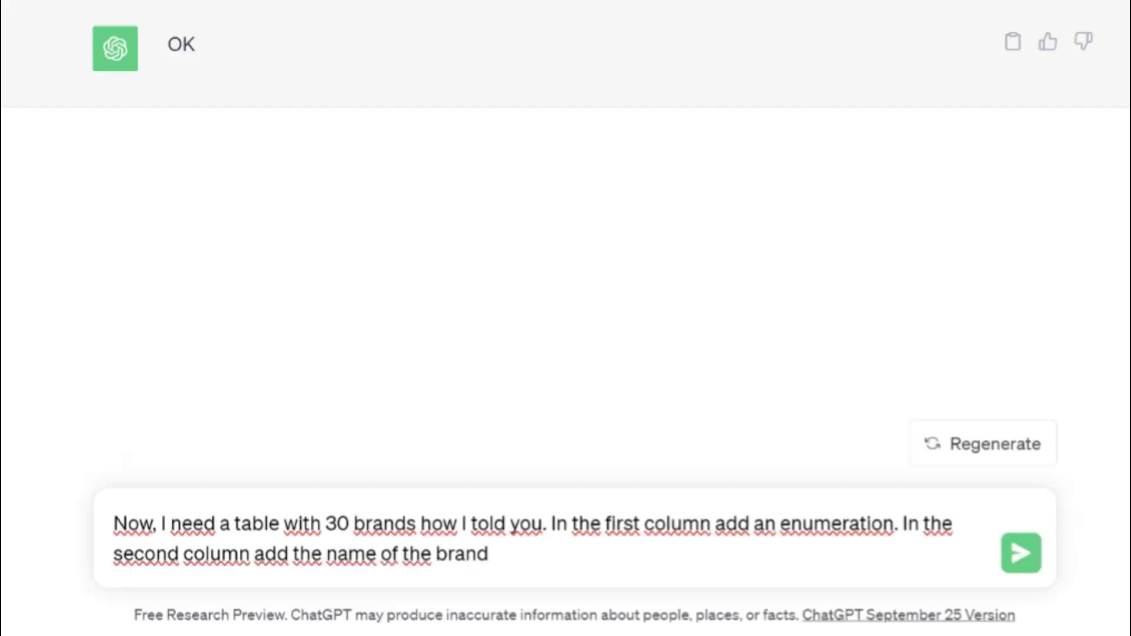
Request a table of 30 brands with an enumeration column and a brand name column, and highlight the table's rows
key("Return")
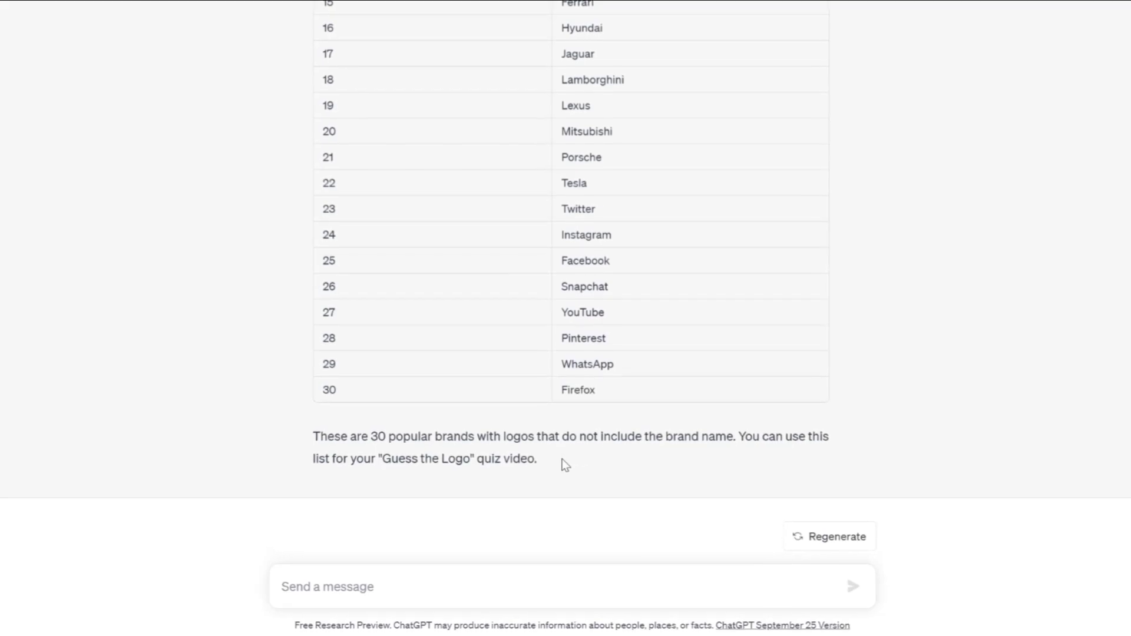
left_click_drag(565, 465, 322, 6)
scroll(415, 538, "up", 4)
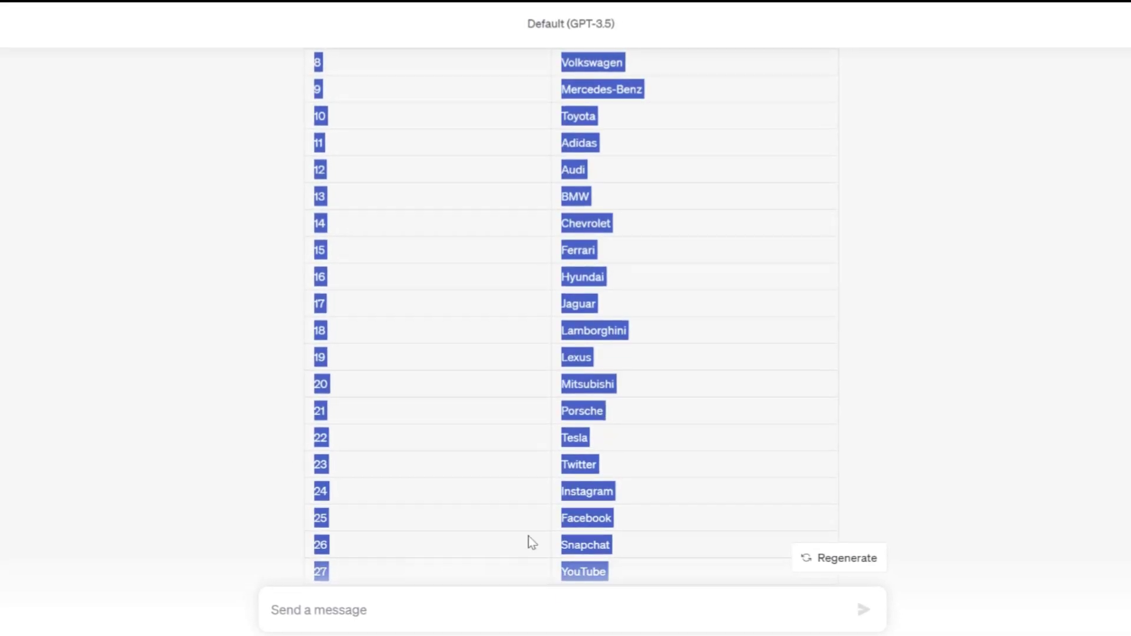
scroll(651, 500, "up", 7)
left_click(677, 427)
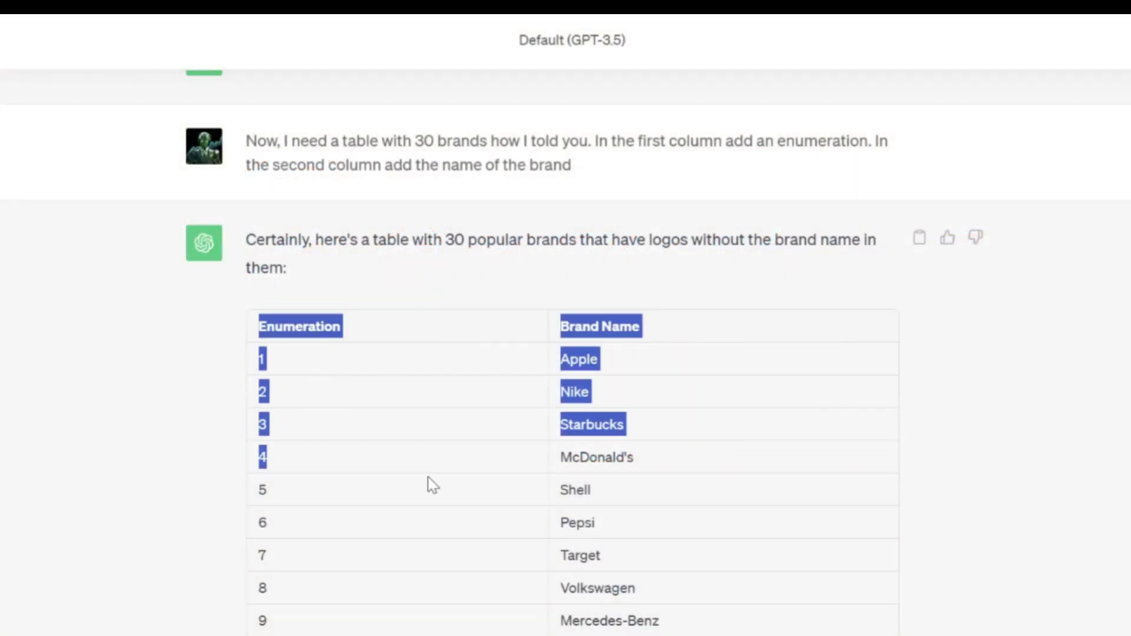
left_click_drag(433, 486, 602, 492)
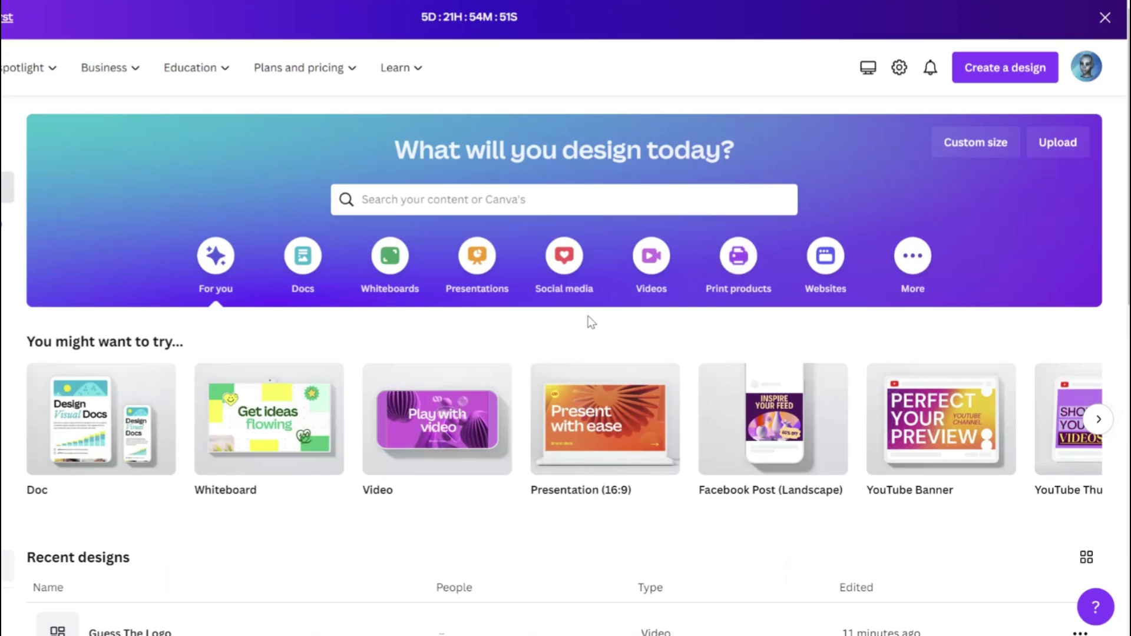
Switch to Canva and create a blank YouTube Video design of 1920 × 1080 px
left_click(659, 265)
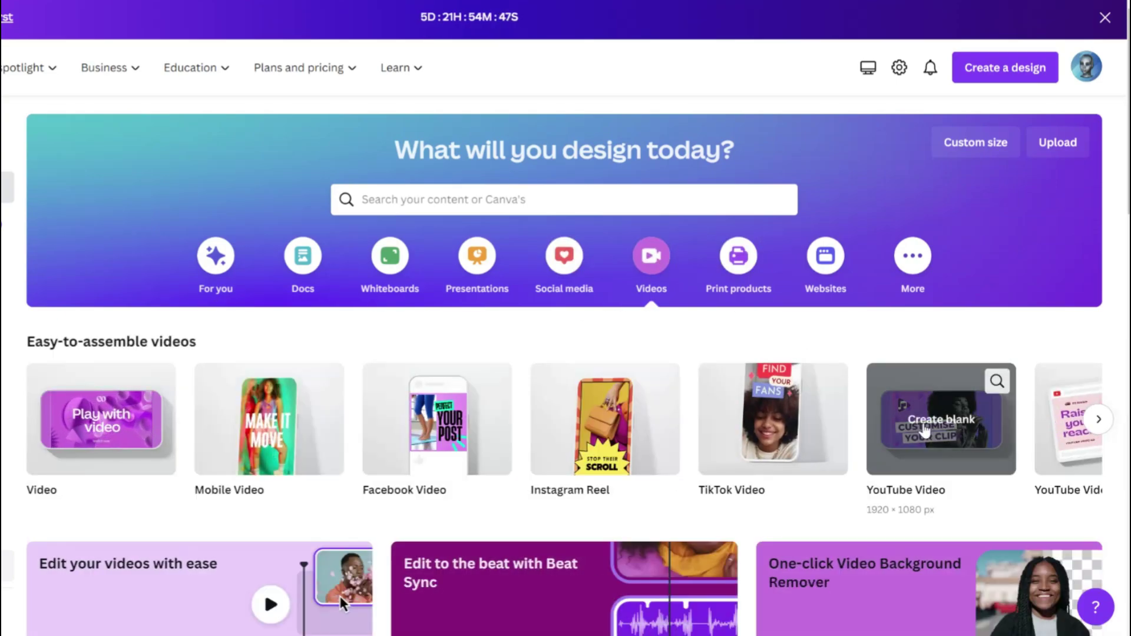
left_click(932, 433)
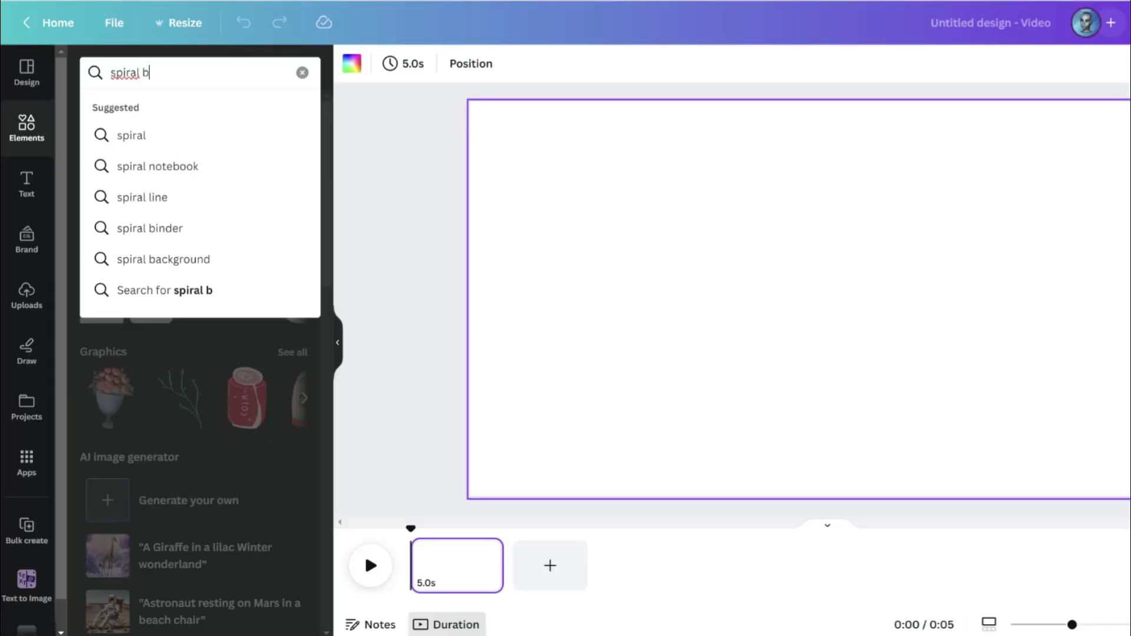
Fill the page with the crimson swirling-ray clip from the "spiral background" videos and trim it to 6.0 seconds
type("ac")
left_click(210, 141)
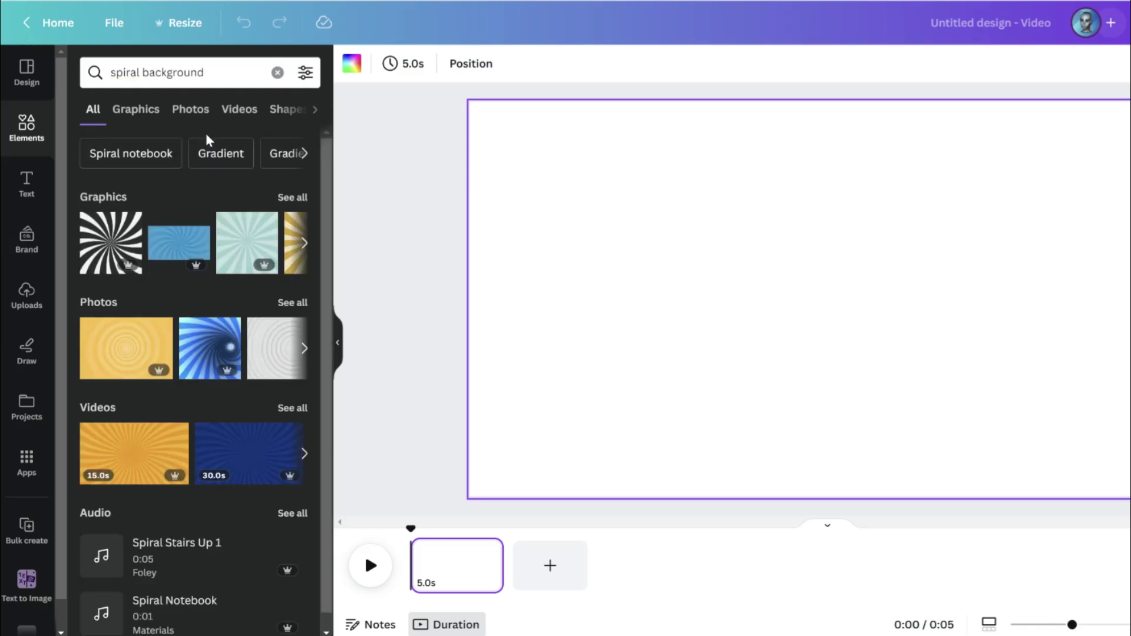
left_click(240, 110)
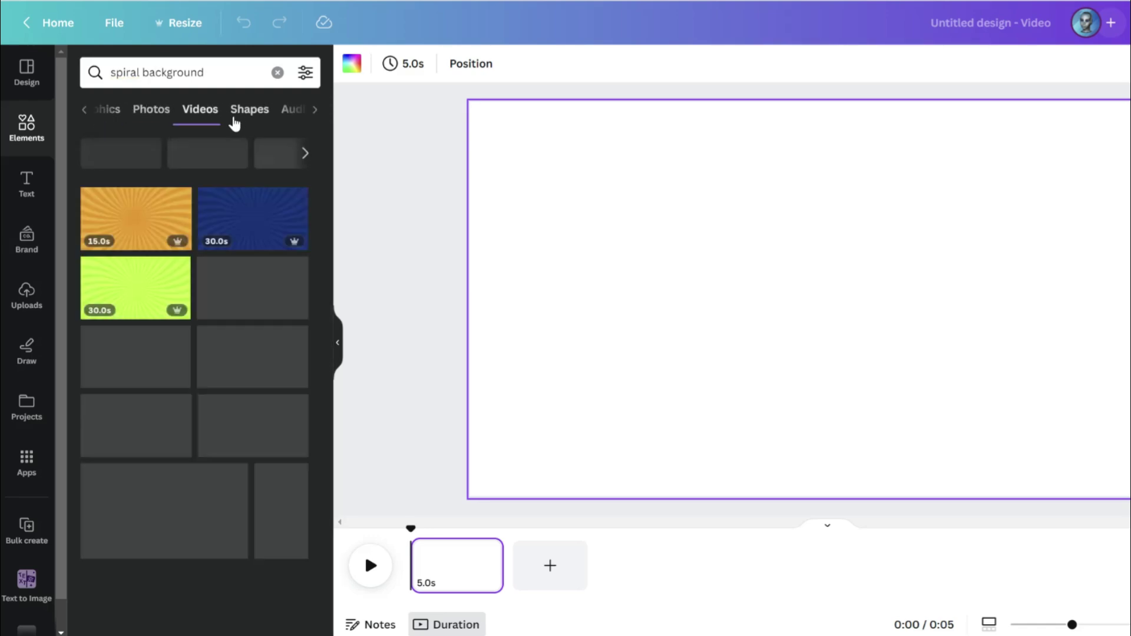
scroll(183, 220, "down", 1)
scroll(183, 220, "down", 5)
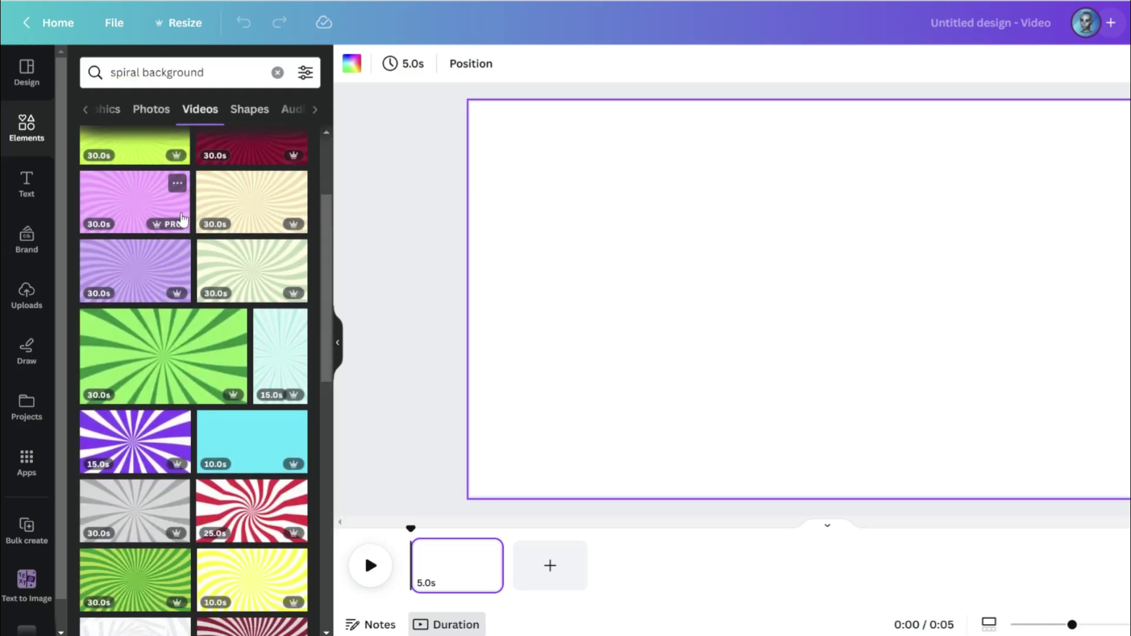
scroll(183, 220, "down", 8)
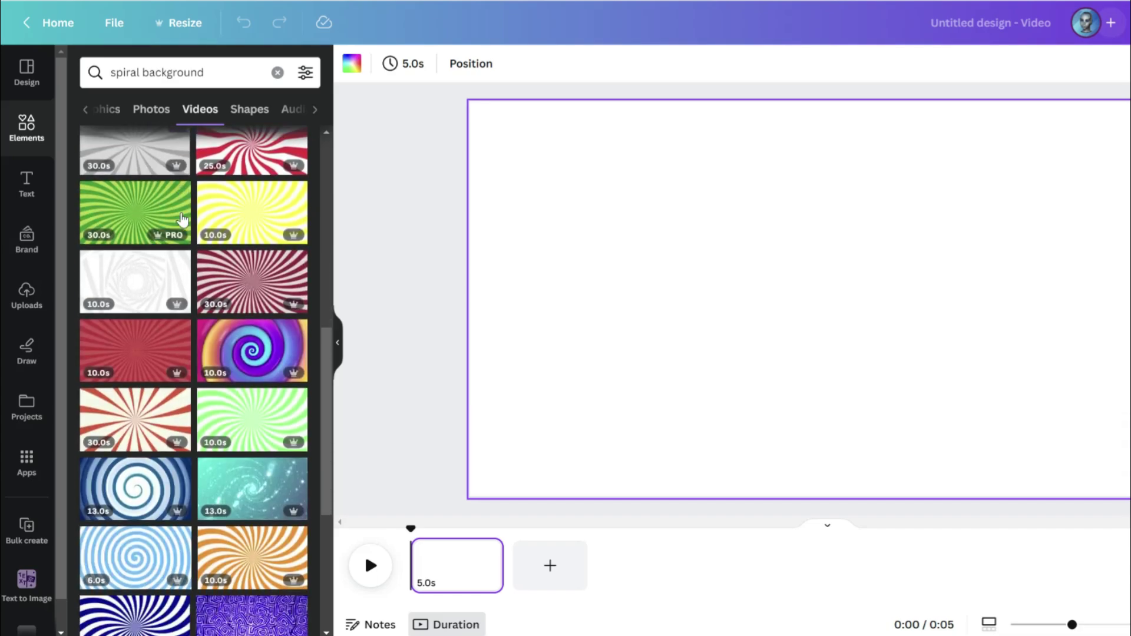
left_click(183, 219)
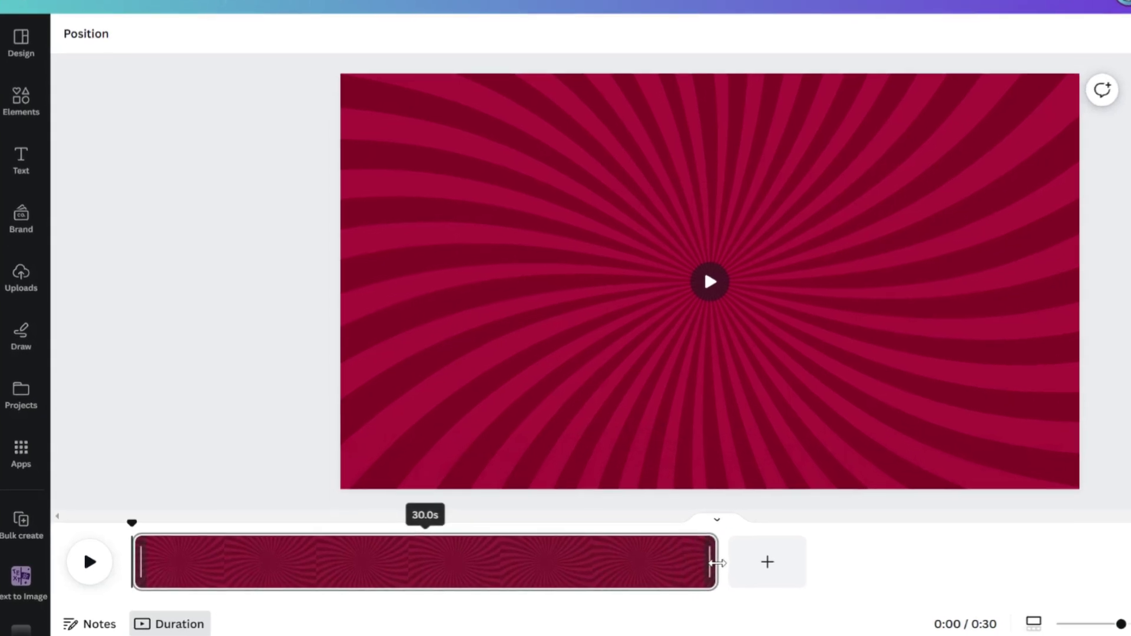
left_click_drag(684, 576, 312, 498)
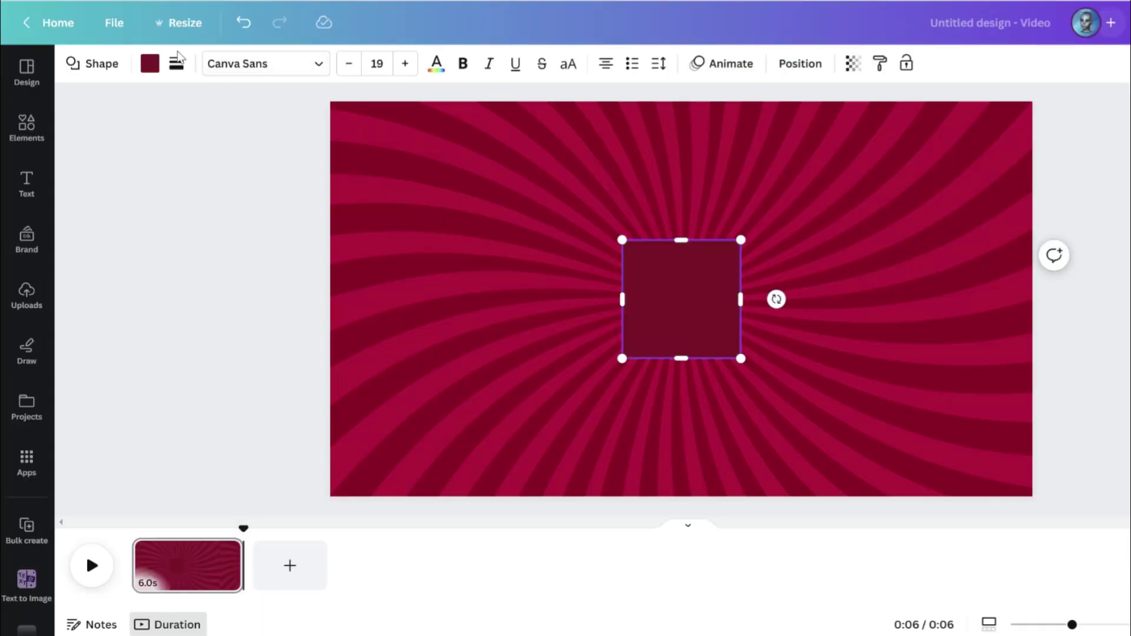
Change the square in the page's centre into a circle and fill it with light yellow
left_click(101, 64)
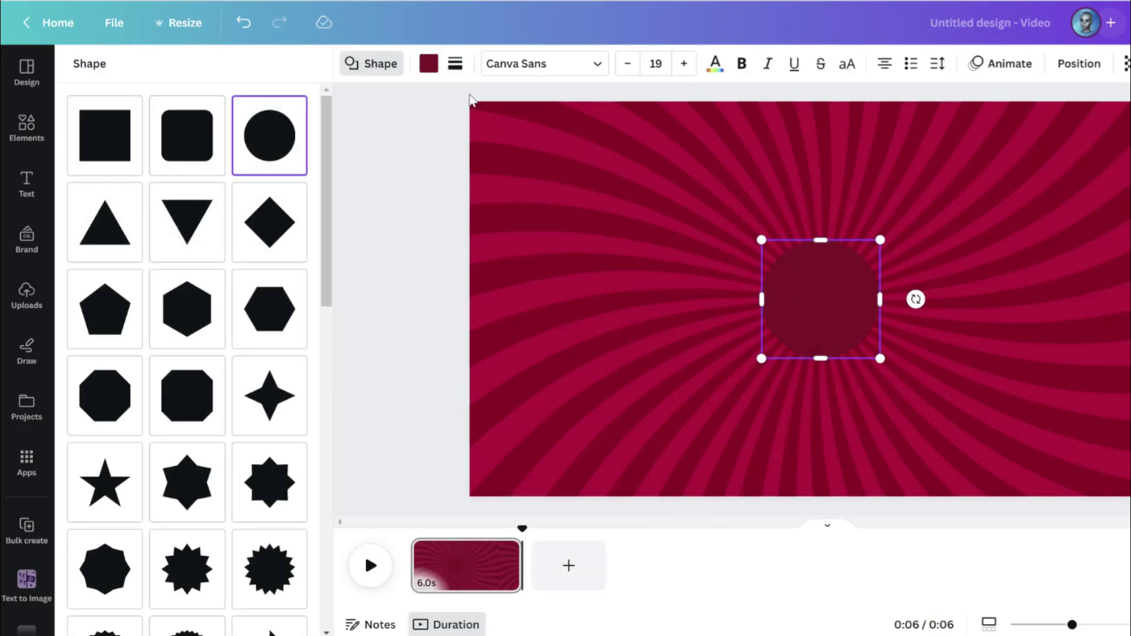
left_click(429, 64)
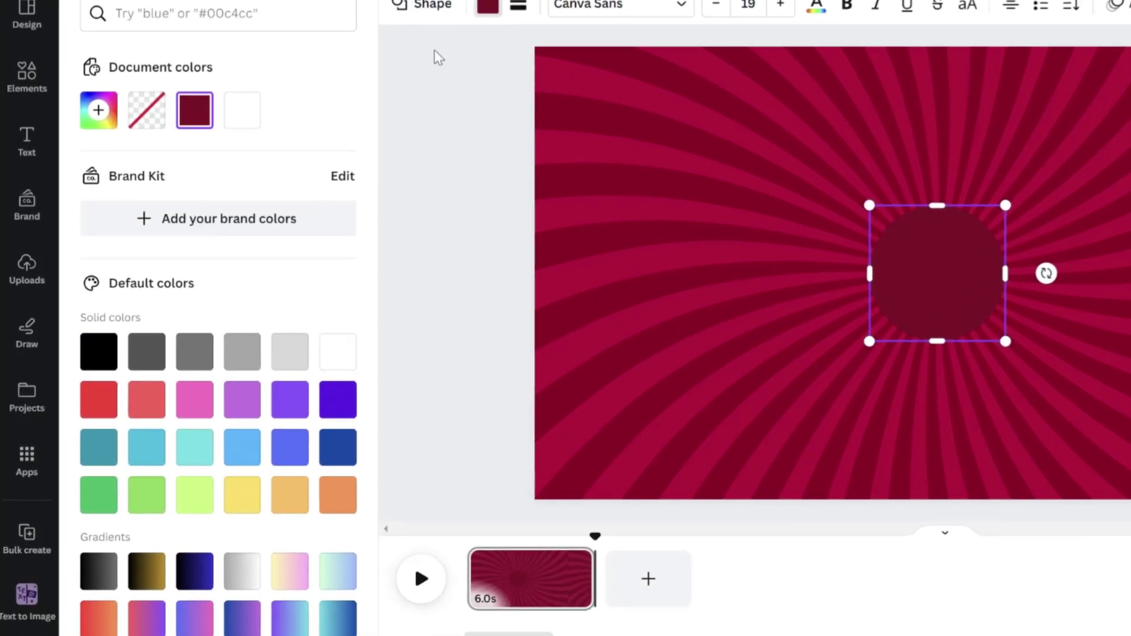
left_click(243, 495)
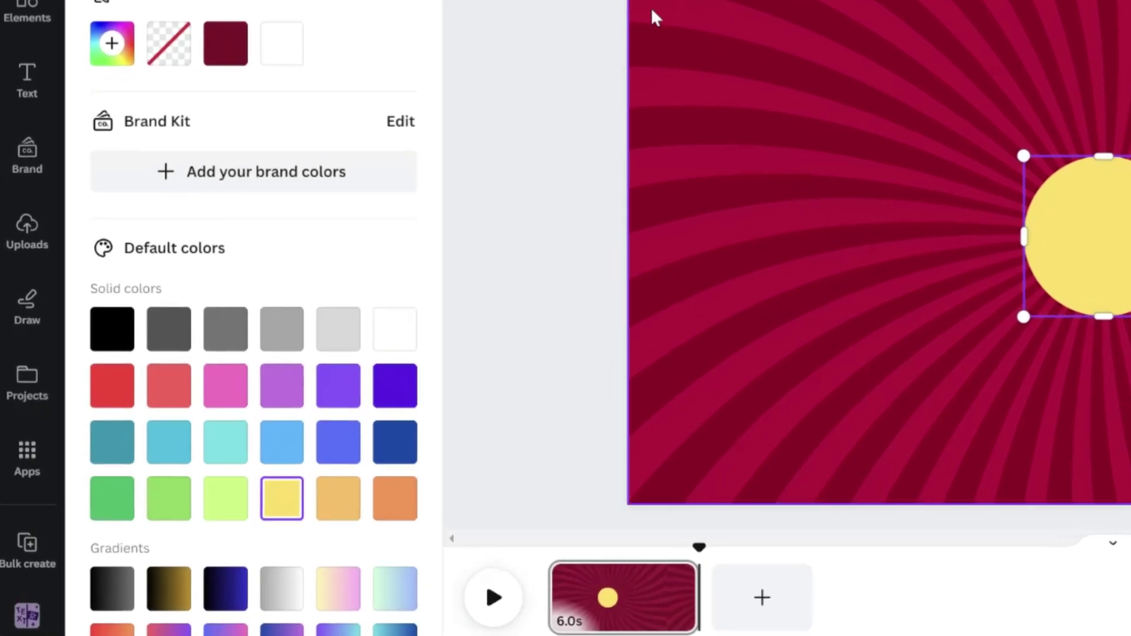
Add a thin solid border to the yellow circle and colour it white
left_click(447, 63)
left_click_drag(419, 196, 436, 197)
left_click(416, 72)
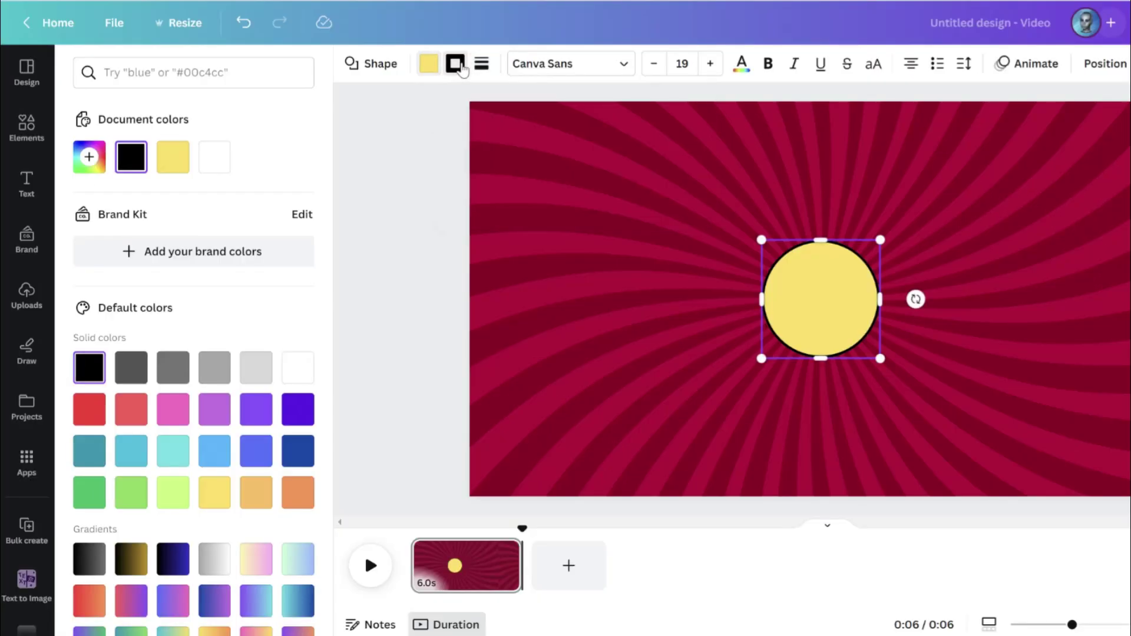
left_click(223, 167)
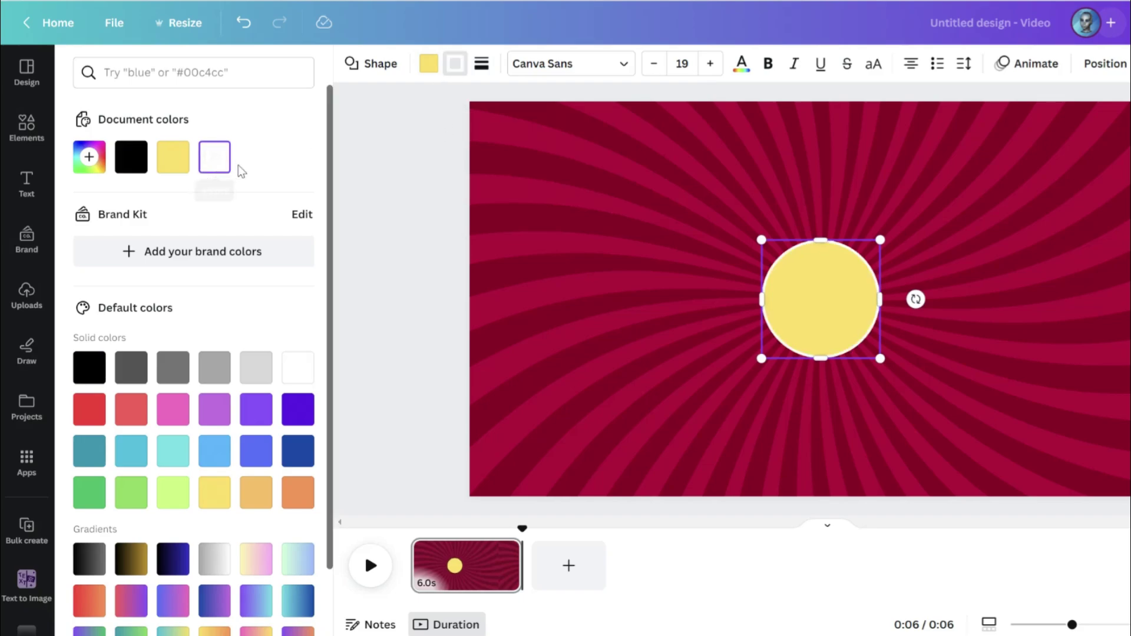
Shrink the yellow circle to about half its size and place it in the page's upper-left corner
left_click_drag(879, 358, 814, 297)
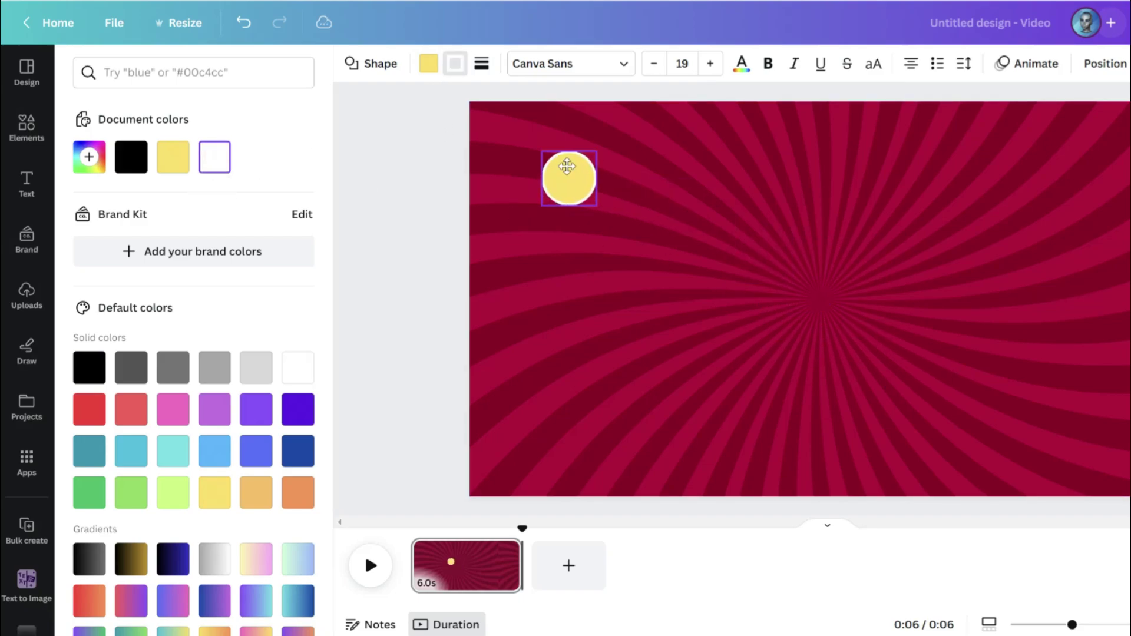
left_click_drag(567, 167, 507, 131)
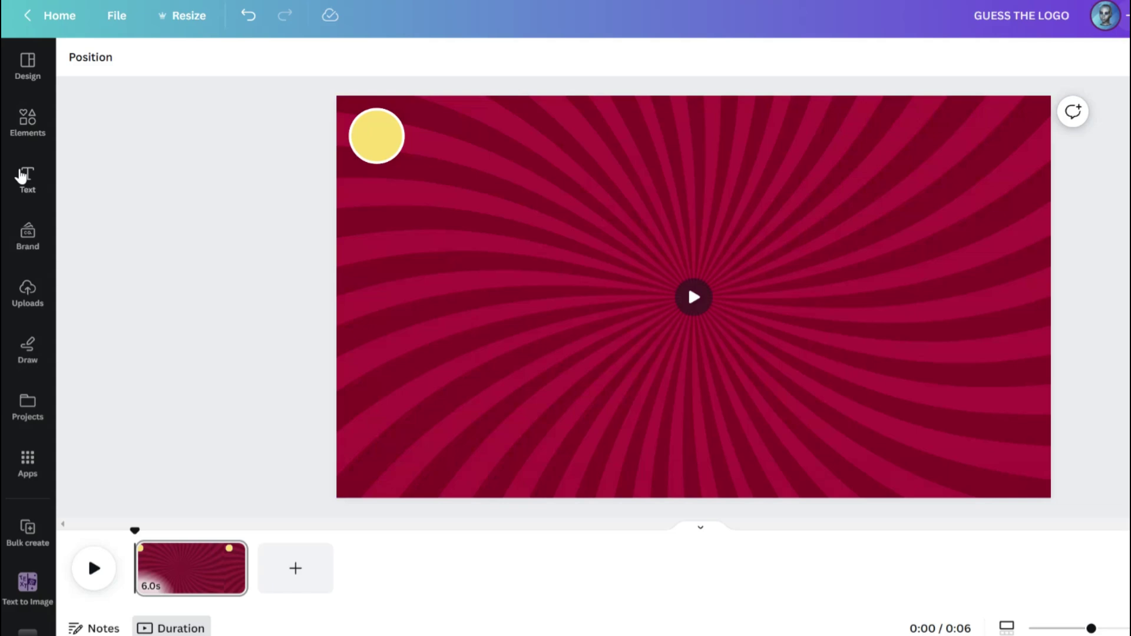
Add a heading to the page and set its font to Komika Axis
left_click(8, 177)
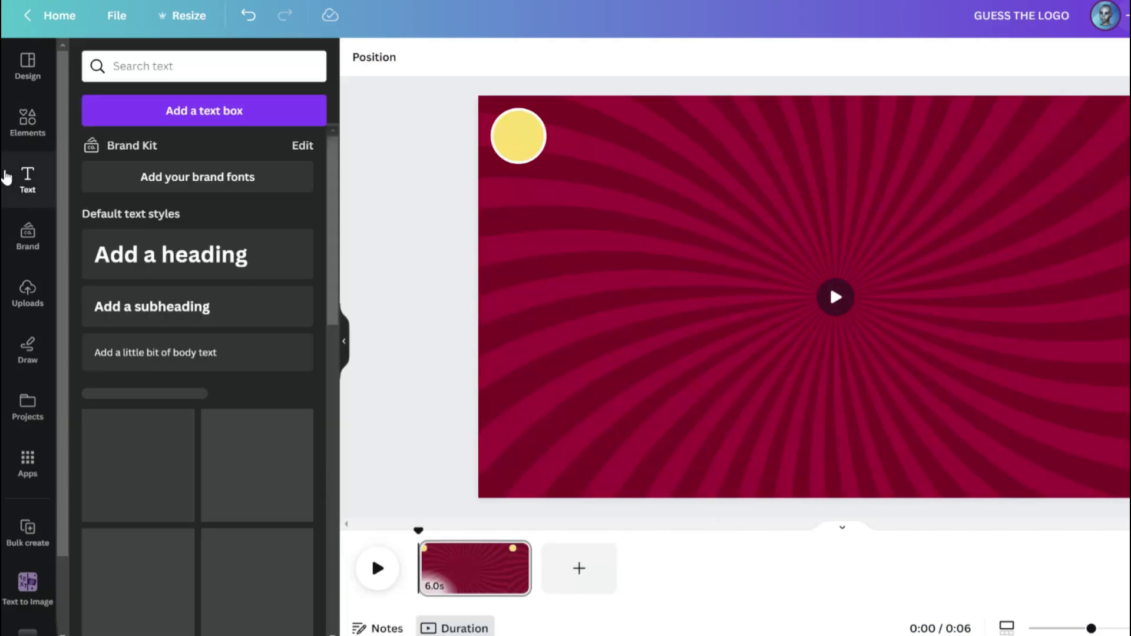
left_click(172, 253)
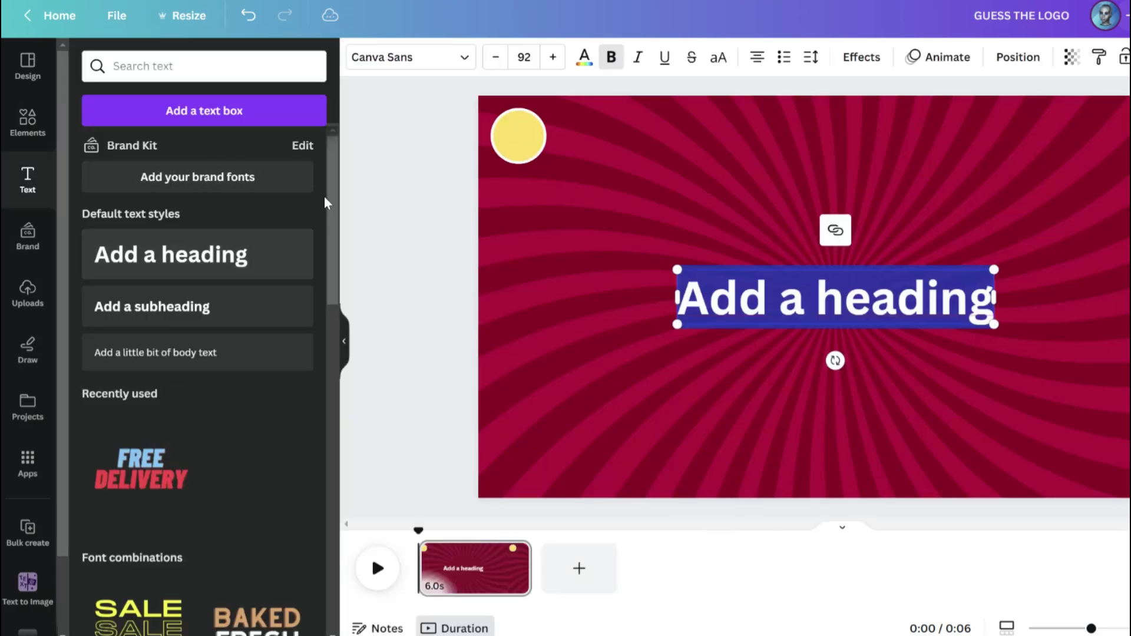
left_click(425, 69)
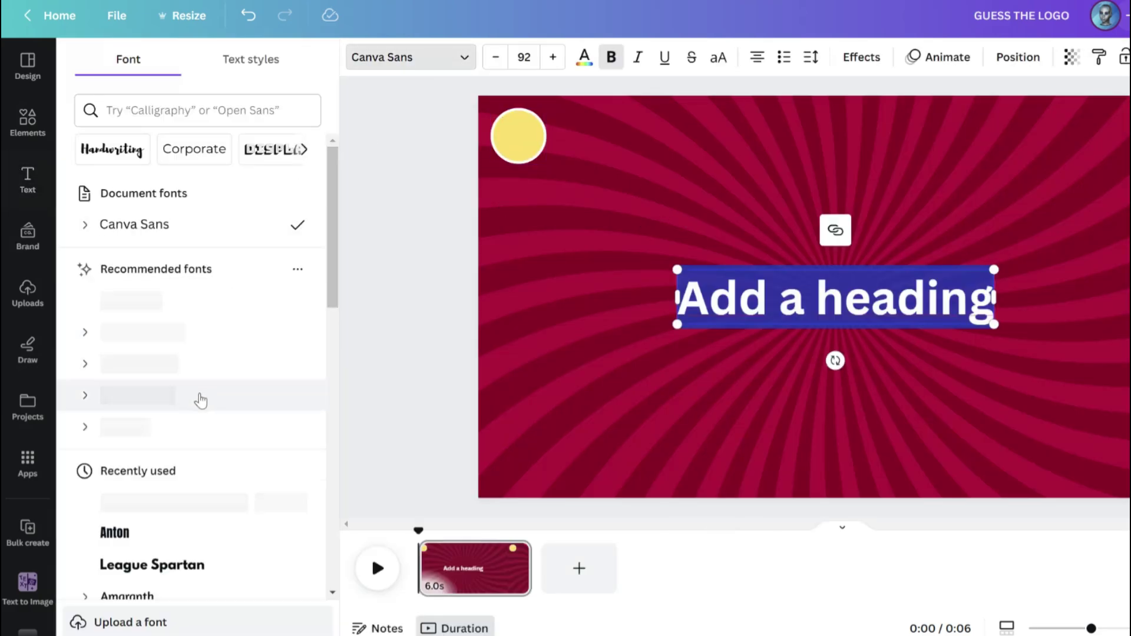
left_click(192, 501)
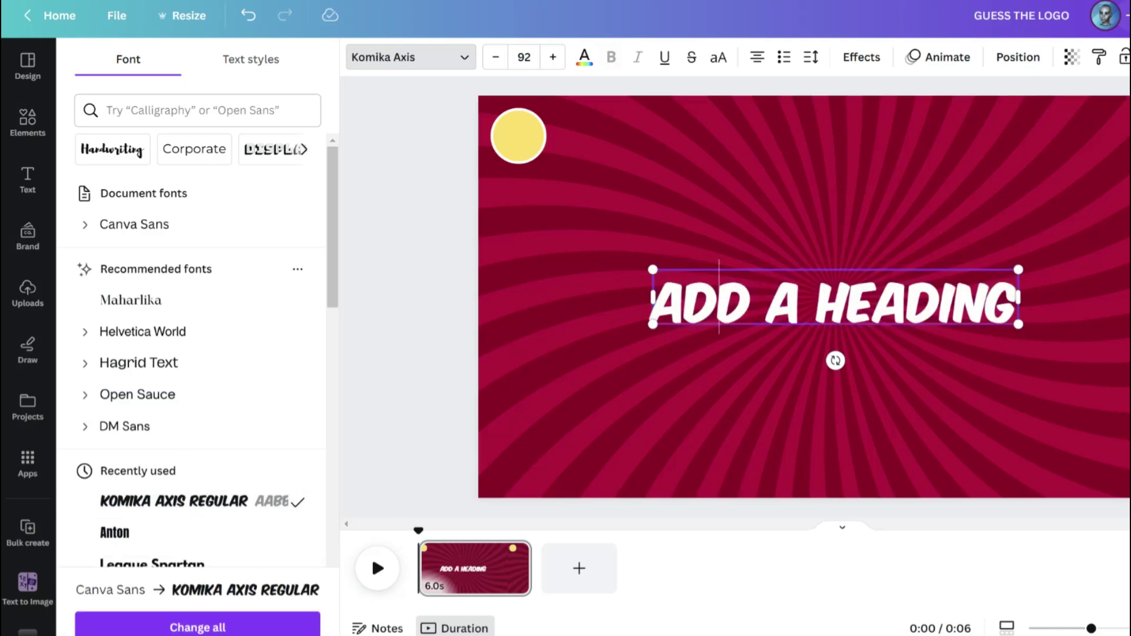
Replace the heading text with "GUESS THE LOGO" and colour the word LOGO light turquoise
type("GUESS THE L")
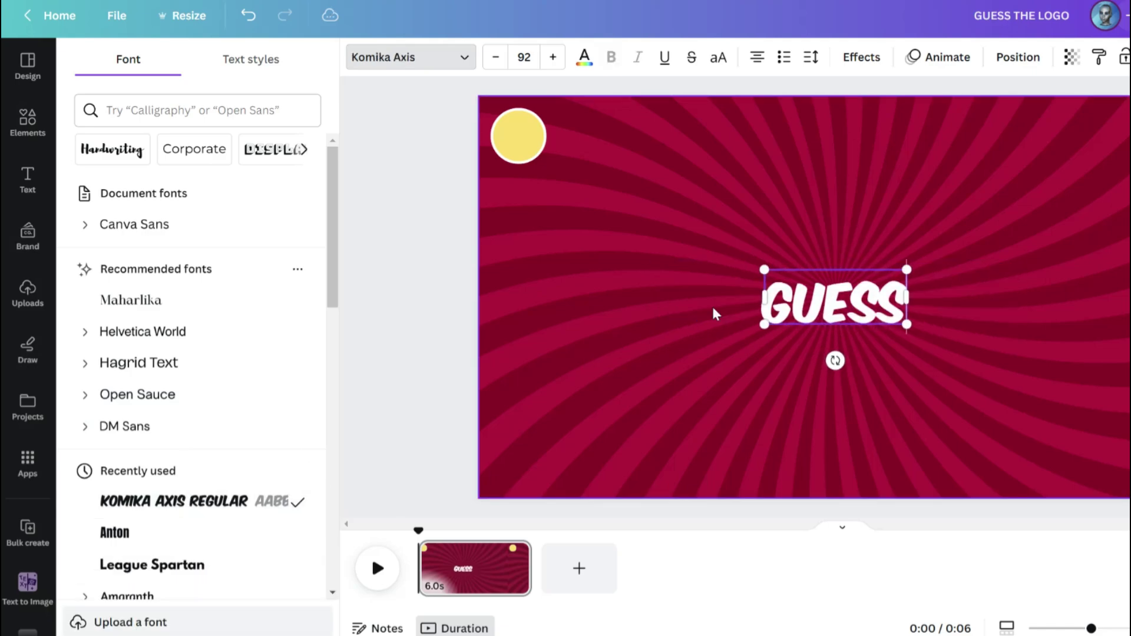
type("OGO")
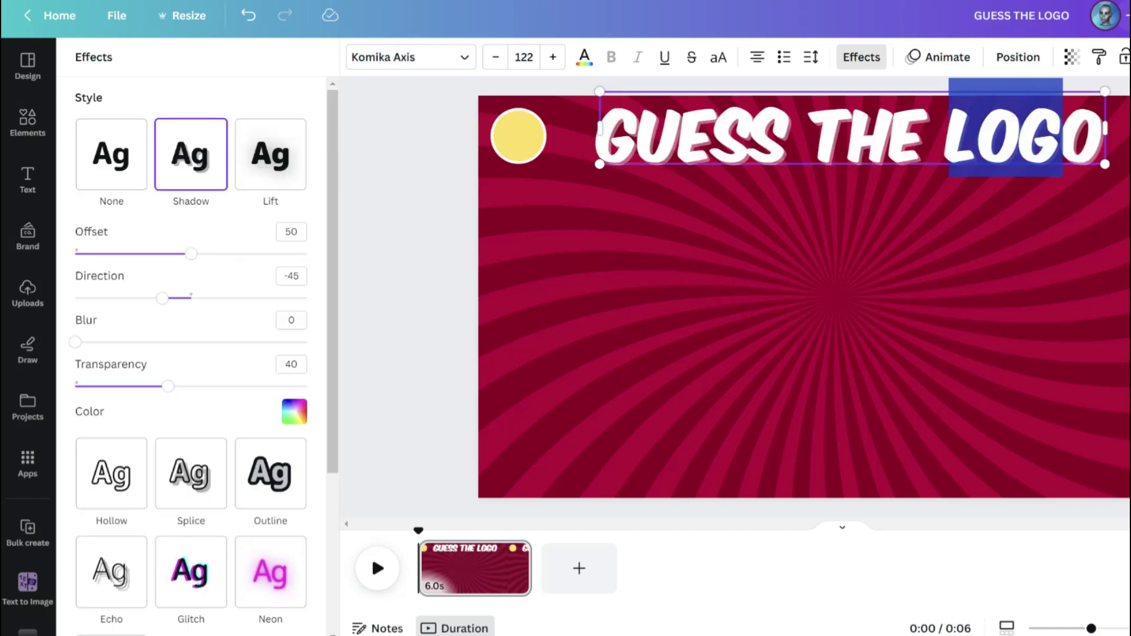
left_click(585, 56)
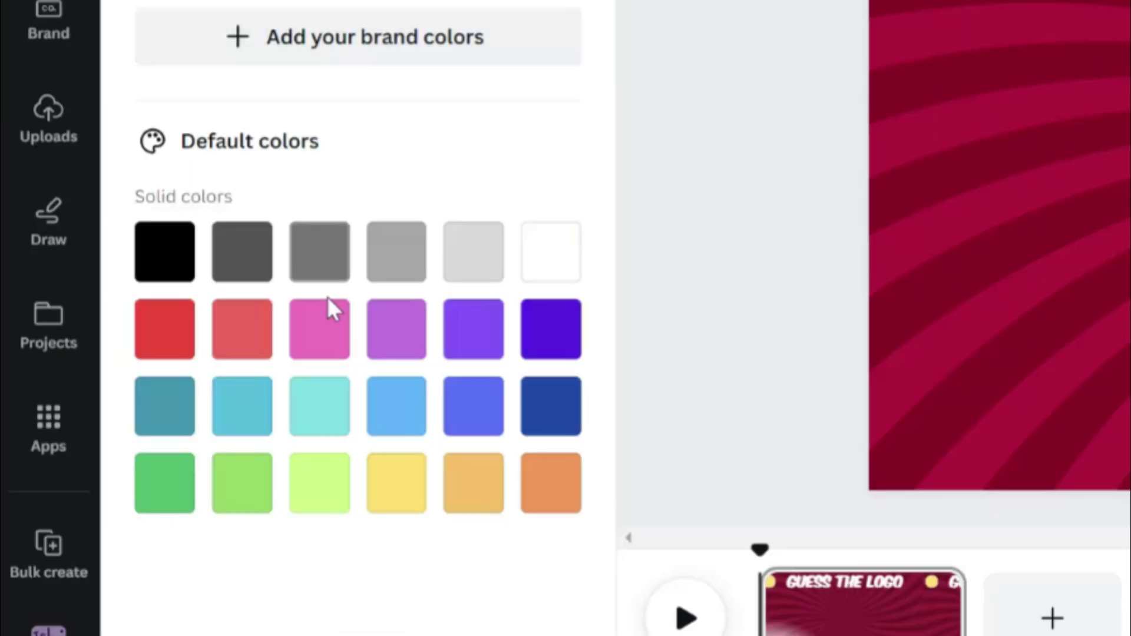
left_click(182, 448)
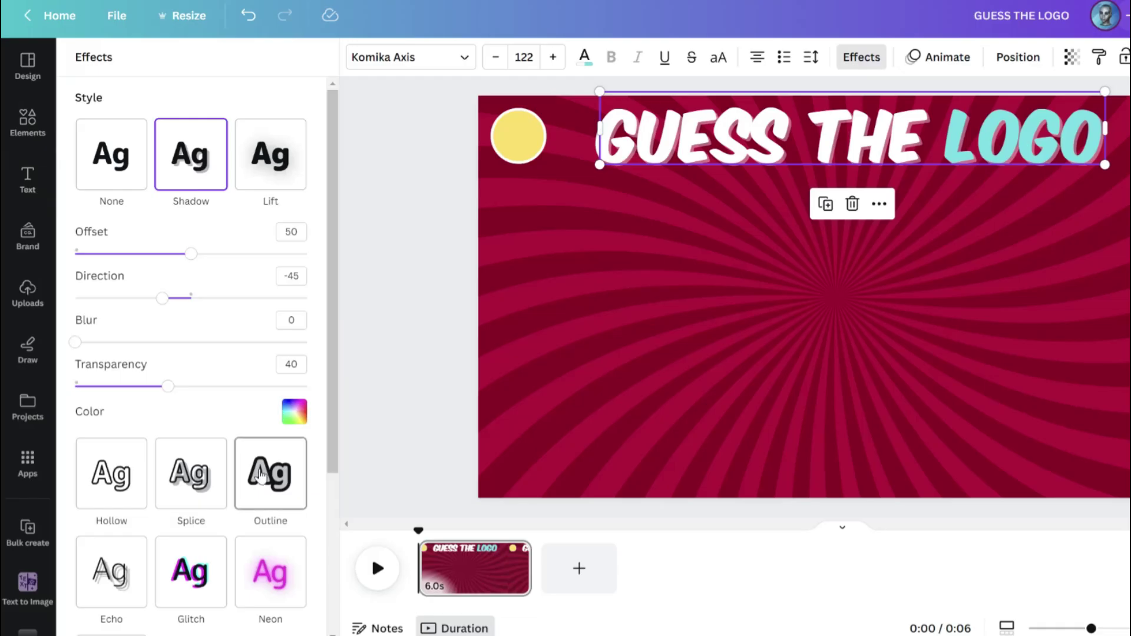
Apply the Outline effect to the GUESS THE LOGO heading and set the outline colour to black
left_click(271, 465)
left_click(287, 380)
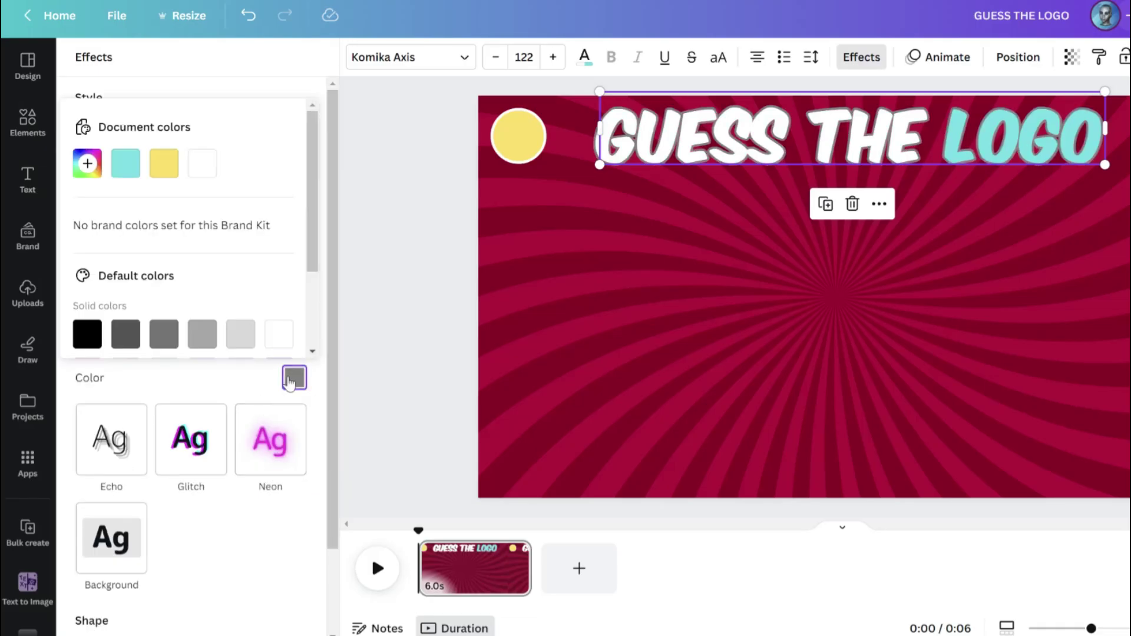
left_click(87, 334)
key("Escape")
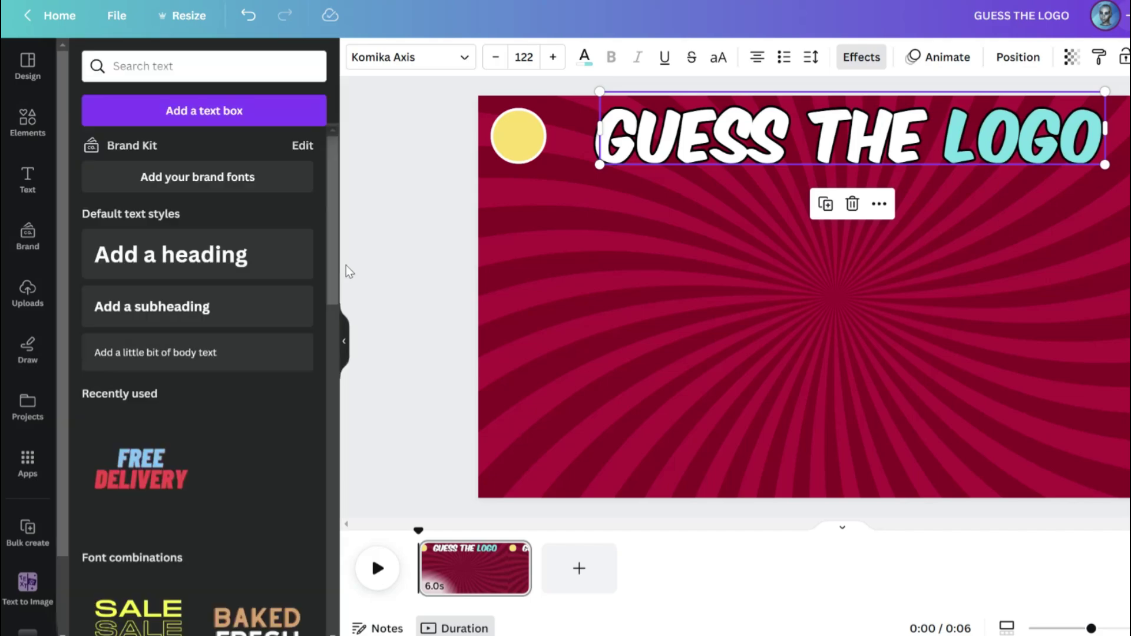
Duplicate the heading, change the copy's text to "1" and place it inside the yellow circle
key("ctrl+d")
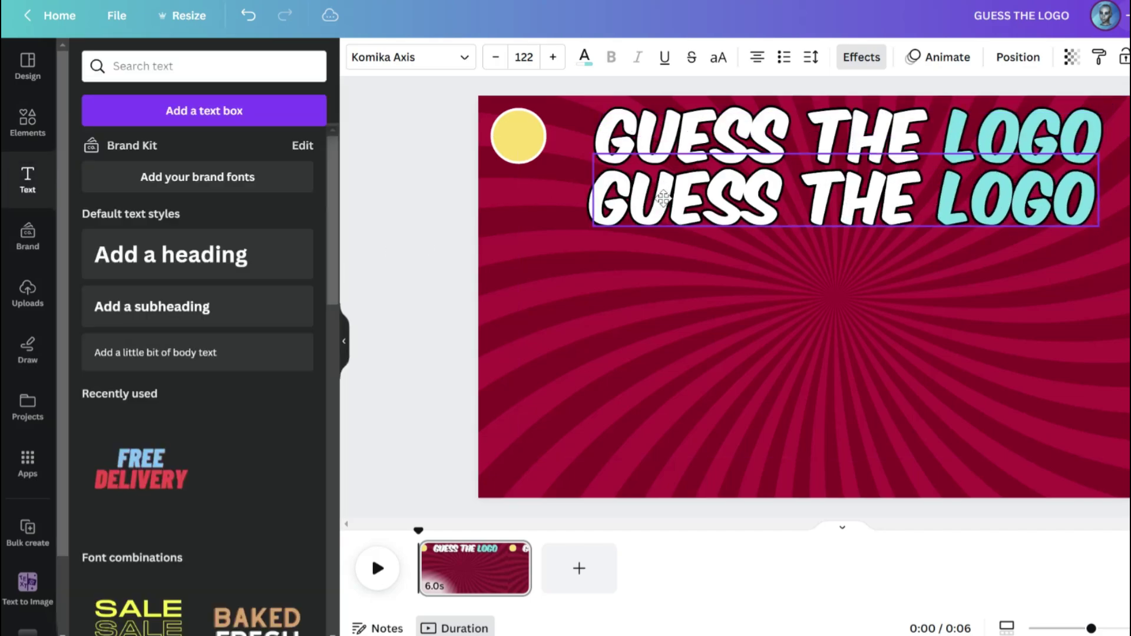
type("1")
left_click_drag(839, 227, 531, 187)
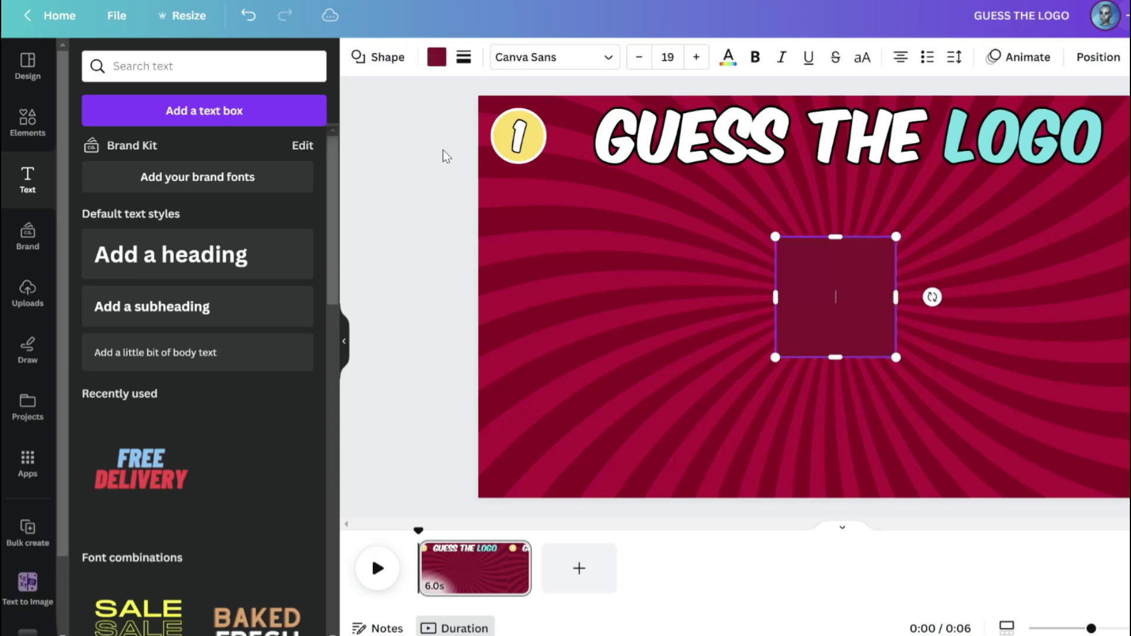
Turn the dark red square into a light green rounded rectangle and reshape it into a thin bar about as wide as the heading
left_click(376, 57)
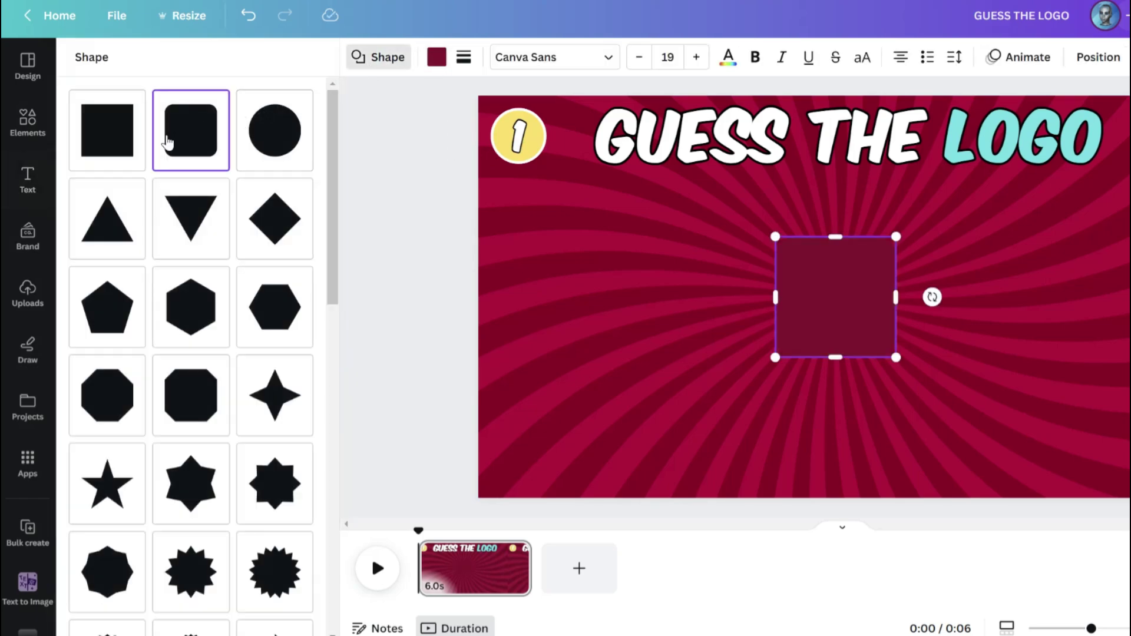
left_click(436, 57)
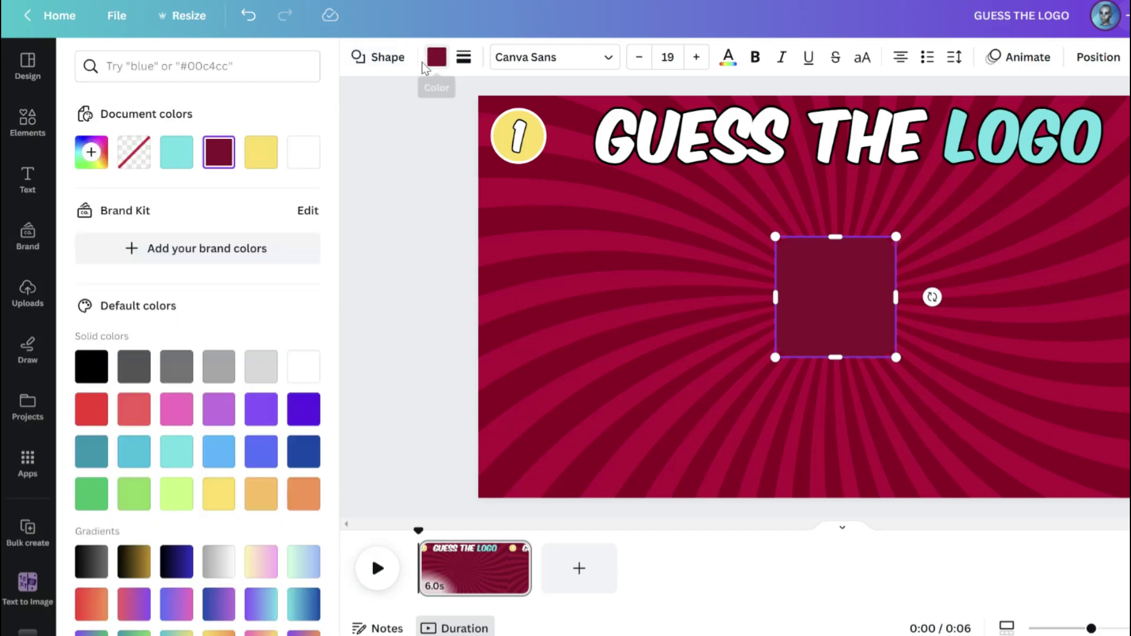
left_click(177, 494)
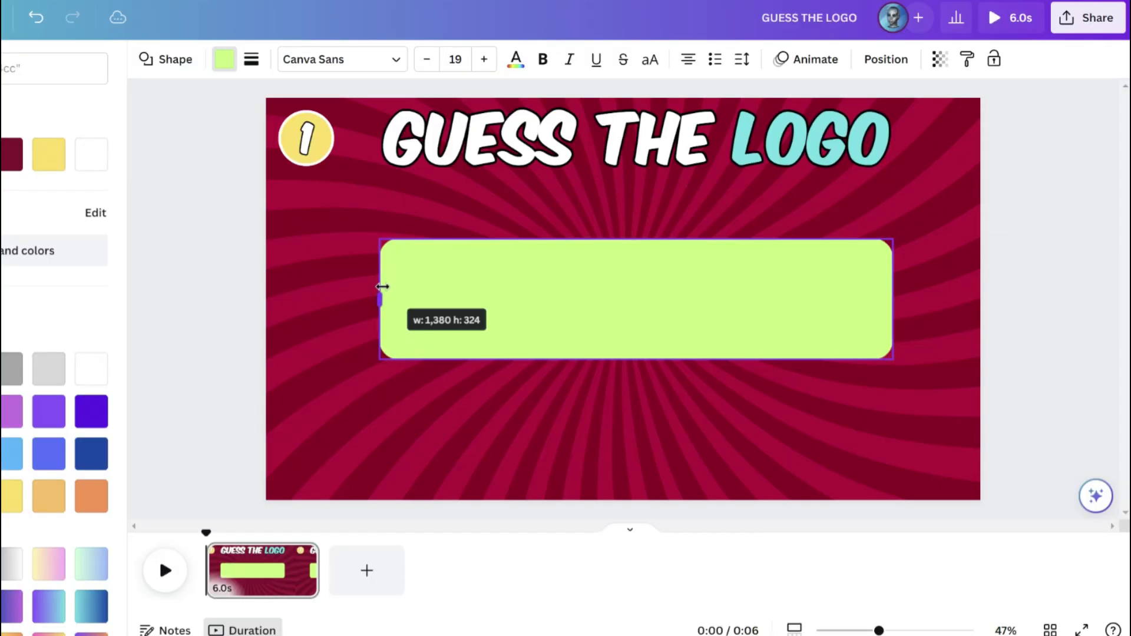
left_click_drag(383, 287, 387, 288)
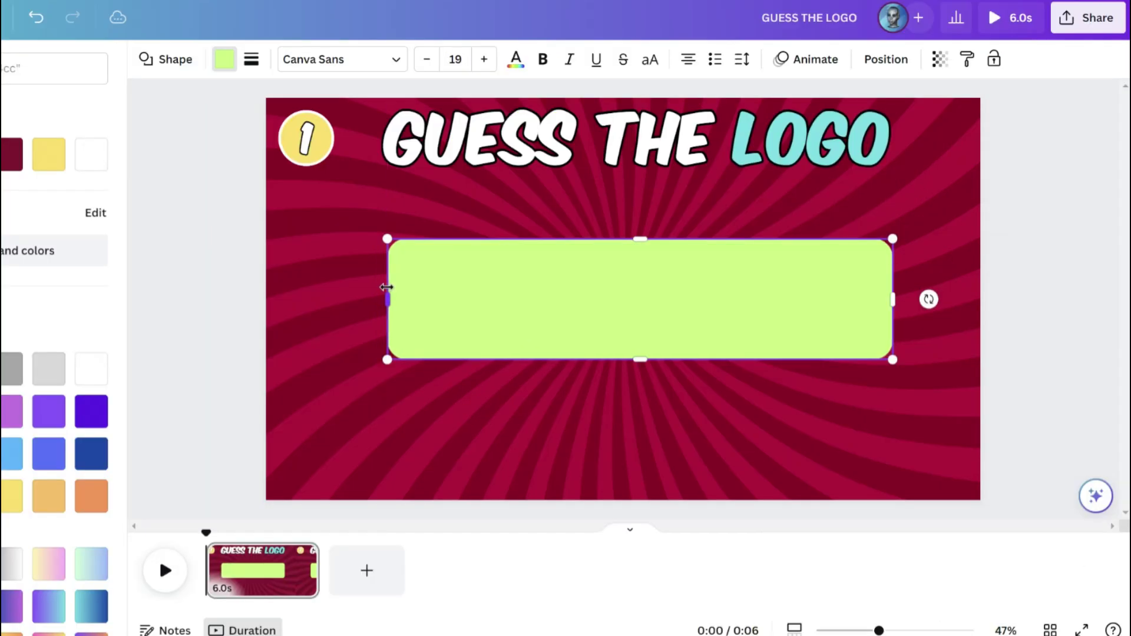
left_click_drag(640, 238, 656, 341)
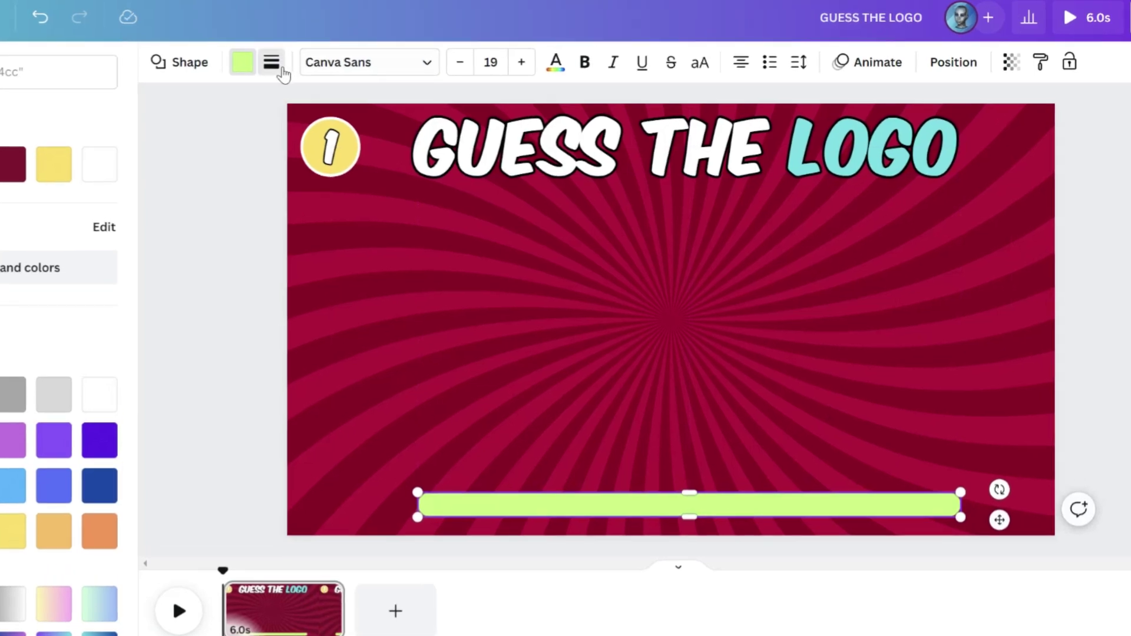
Set the green bar's corner rounding to 100 and give it a solid white border with weight 8
left_click(266, 59)
left_click_drag(266, 209, 581, 244)
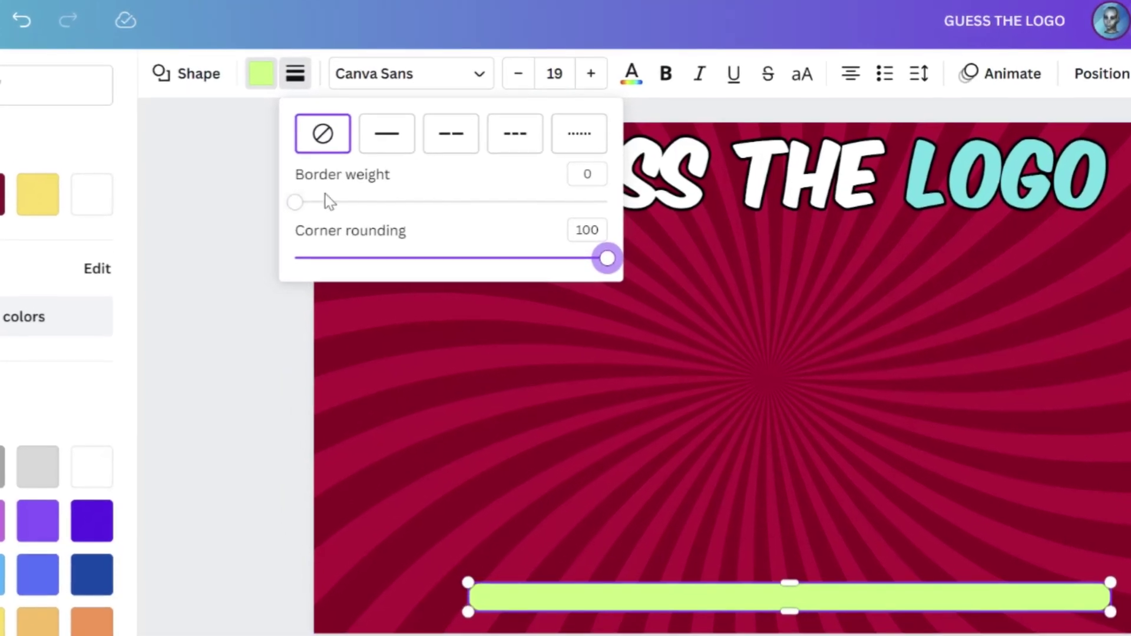
left_click(377, 129)
left_click_drag(300, 195, 310, 193)
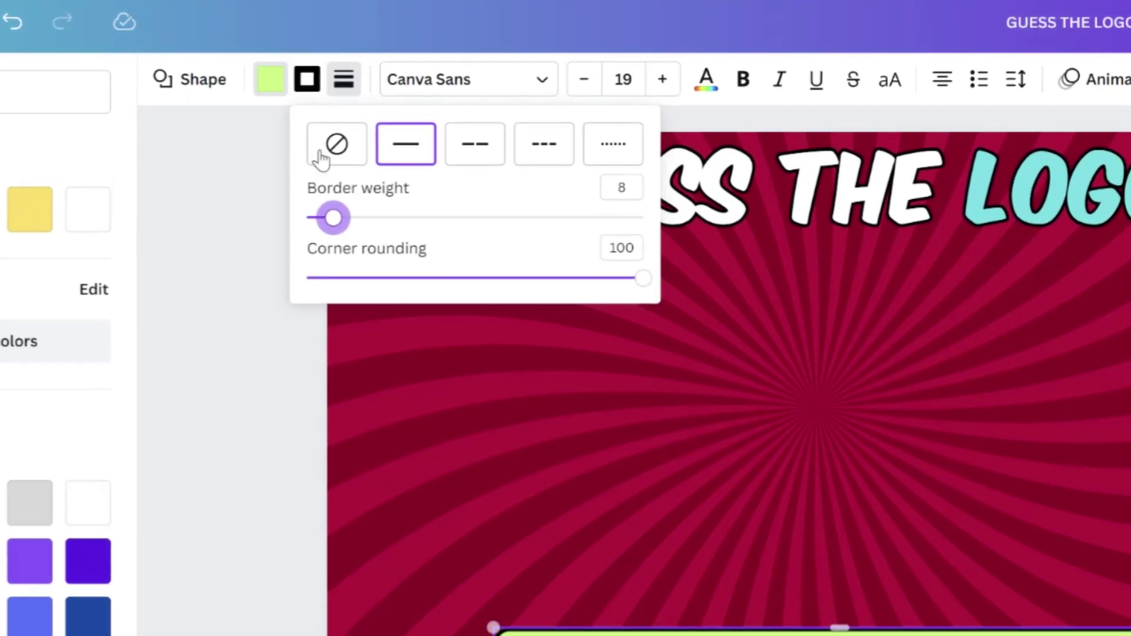
left_click(161, 108)
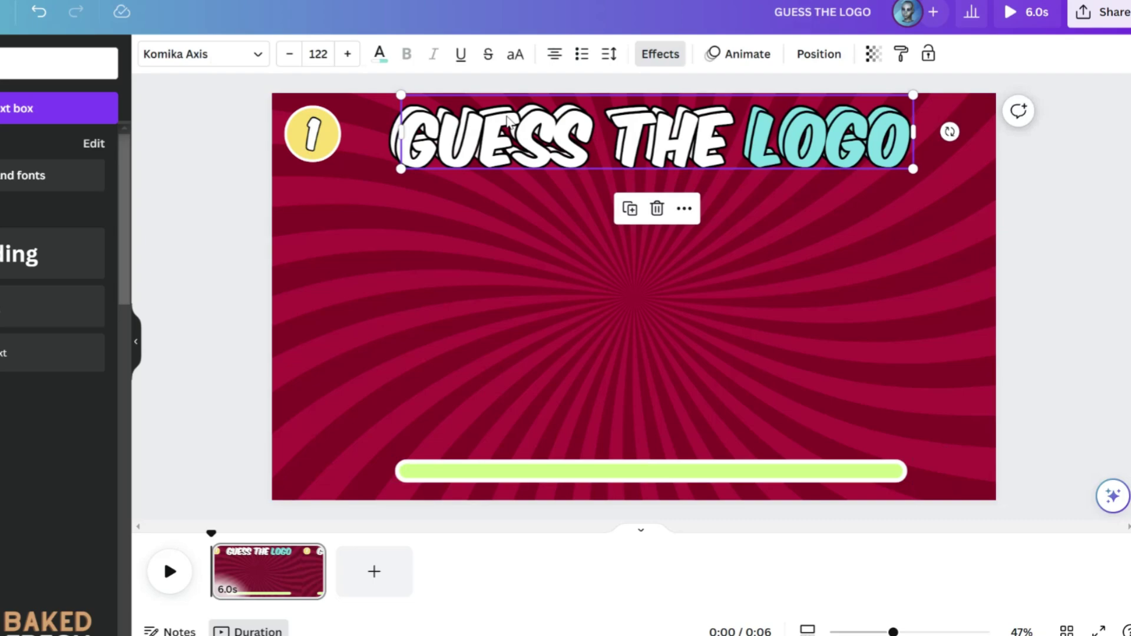
key("ctrl+d")
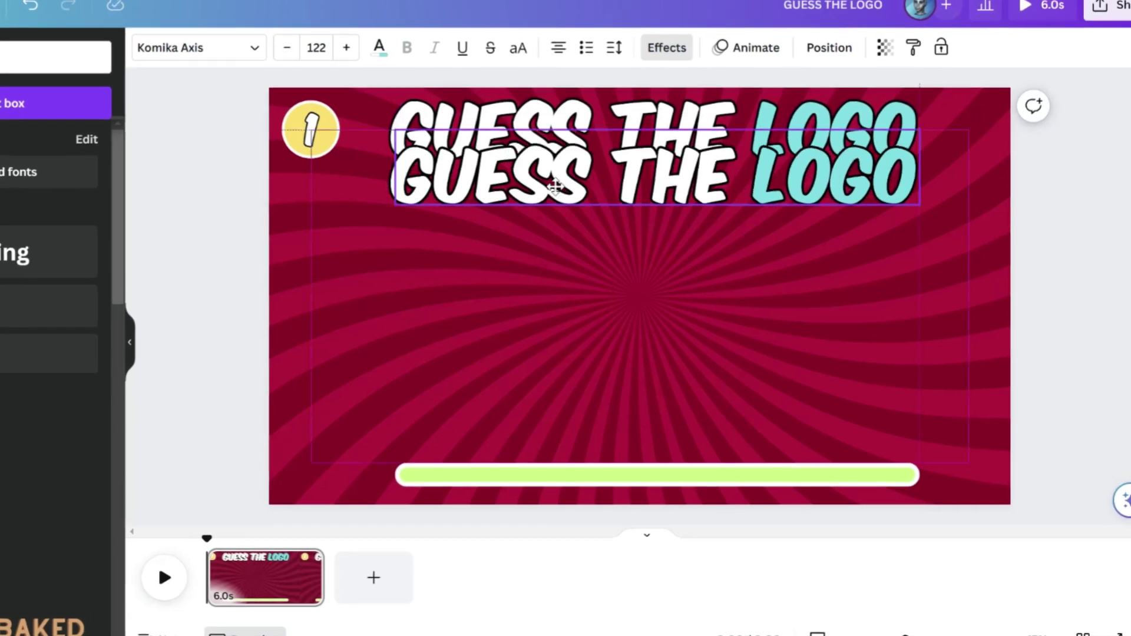
left_click_drag(551, 171, 554, 232)
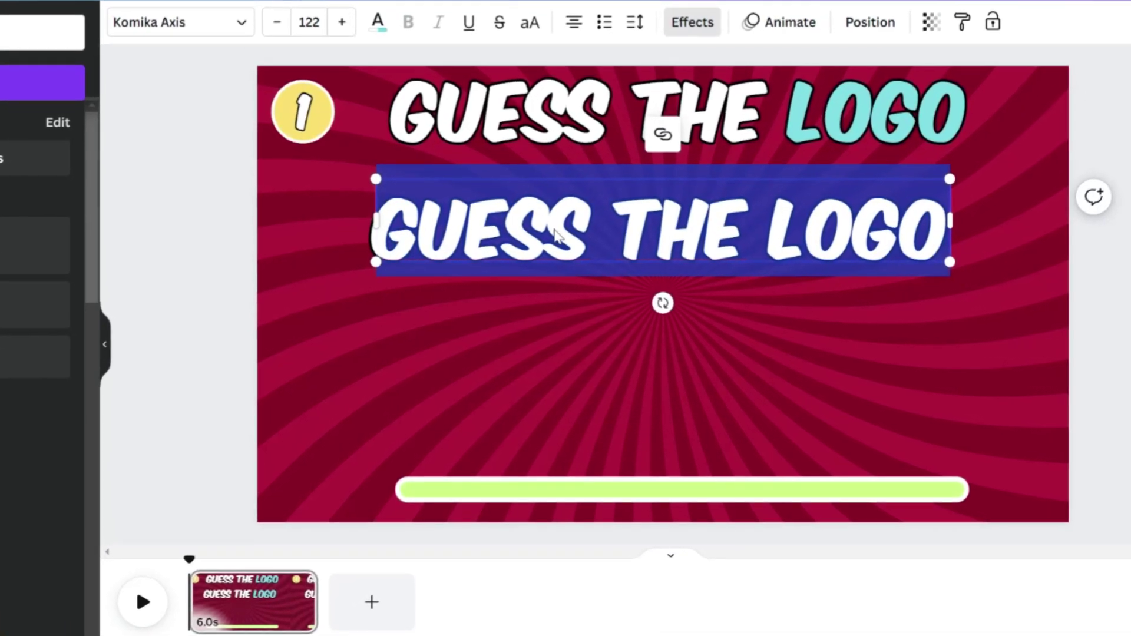
type("@AI CONQUERING")
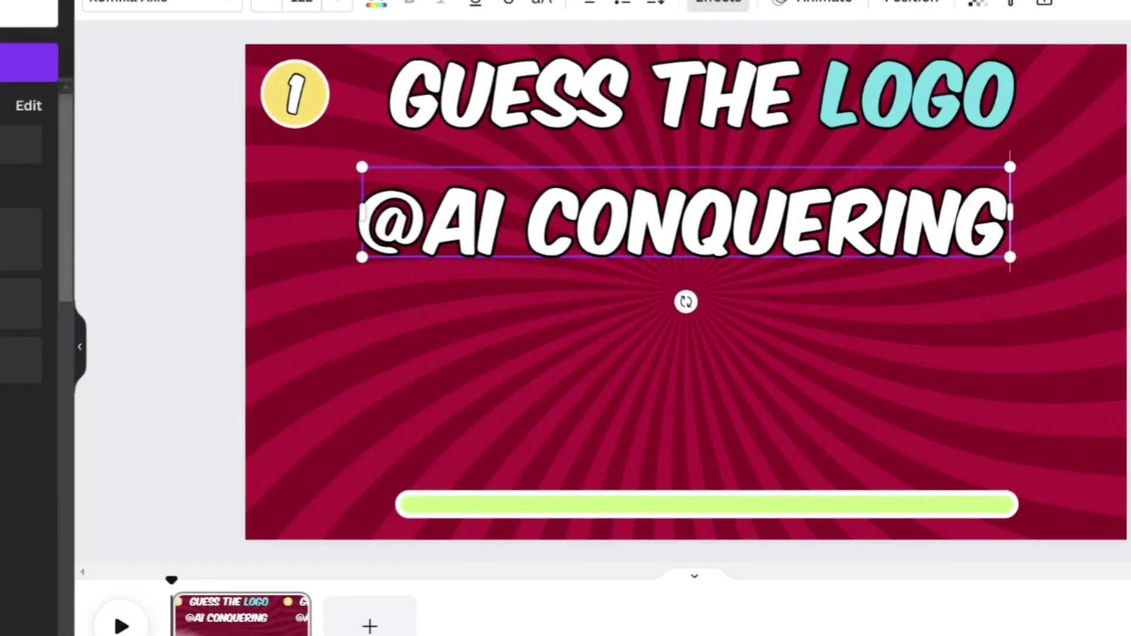
left_click_drag(703, 301, 836, 162)
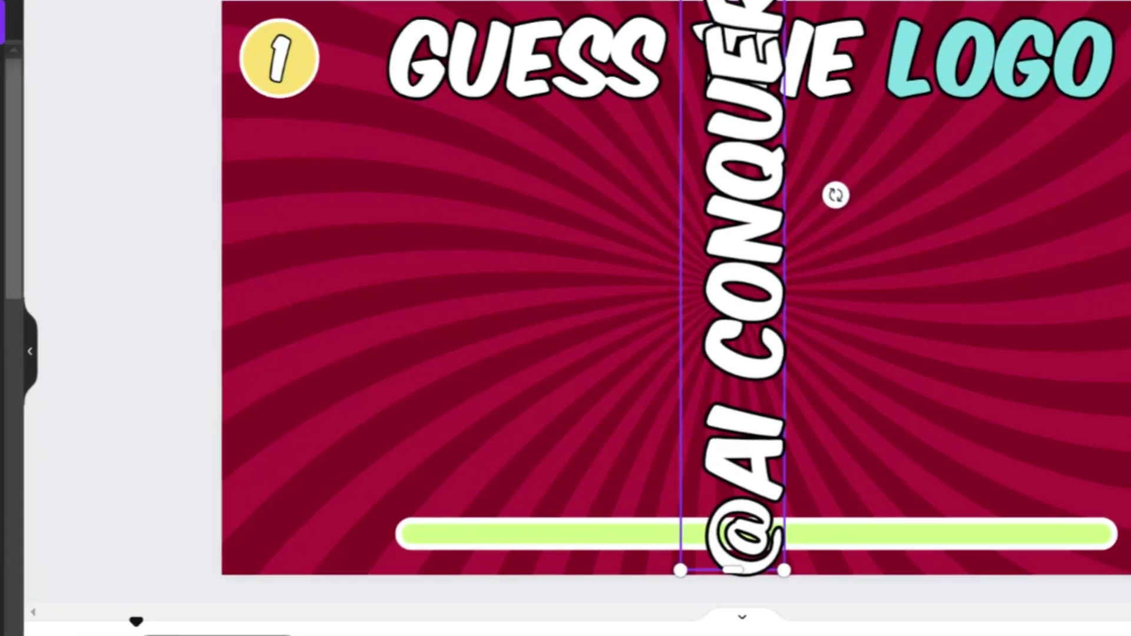
left_click_drag(711, 540, 296, 370)
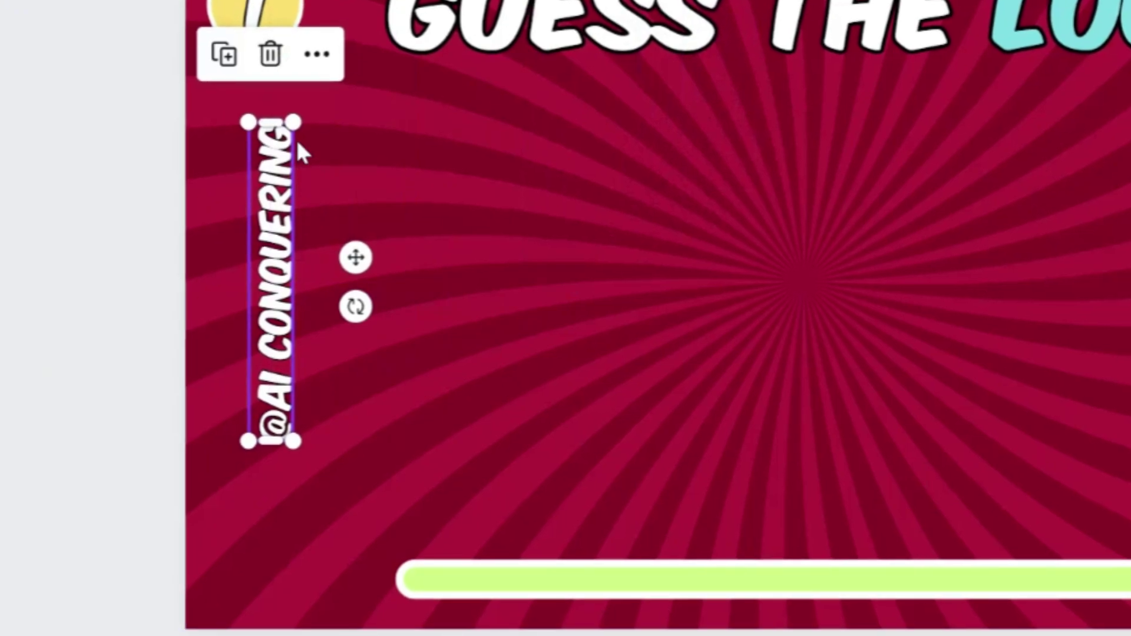
left_click_drag(293, 122, 277, 152)
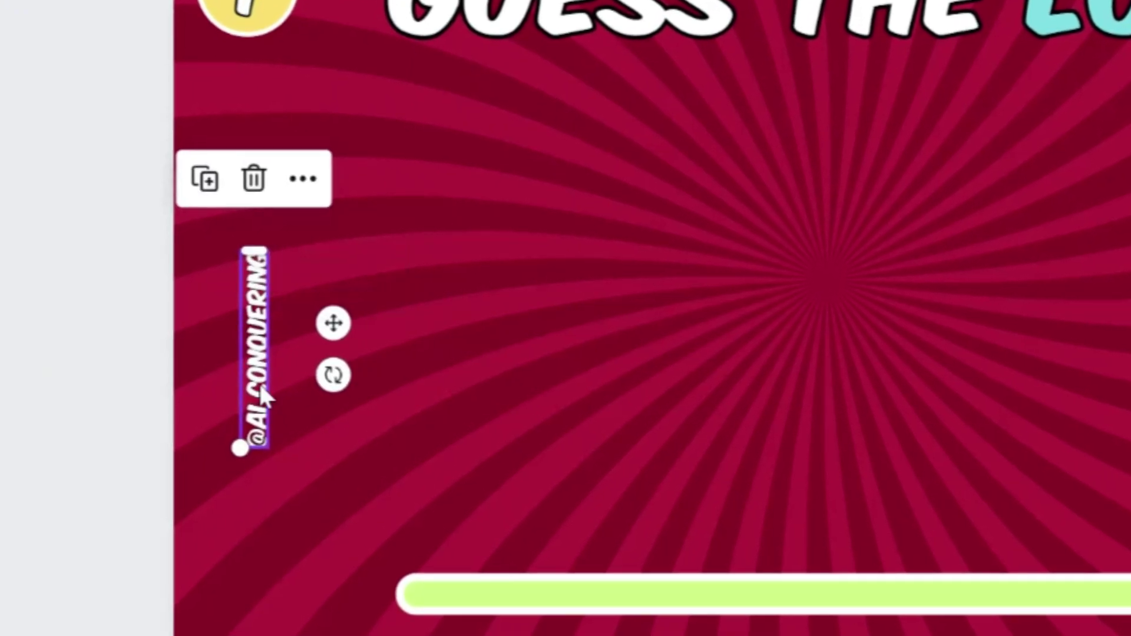
left_click_drag(212, 470, 212, 469)
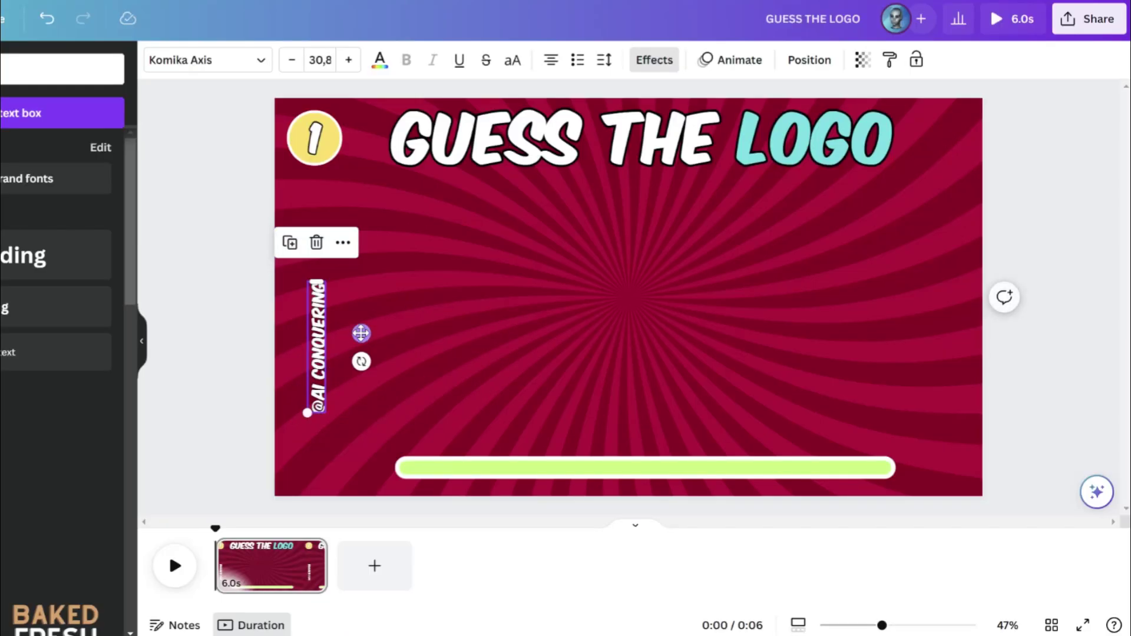
left_click_drag(330, 338, 310, 244)
left_click_drag(350, 281, 342, 282)
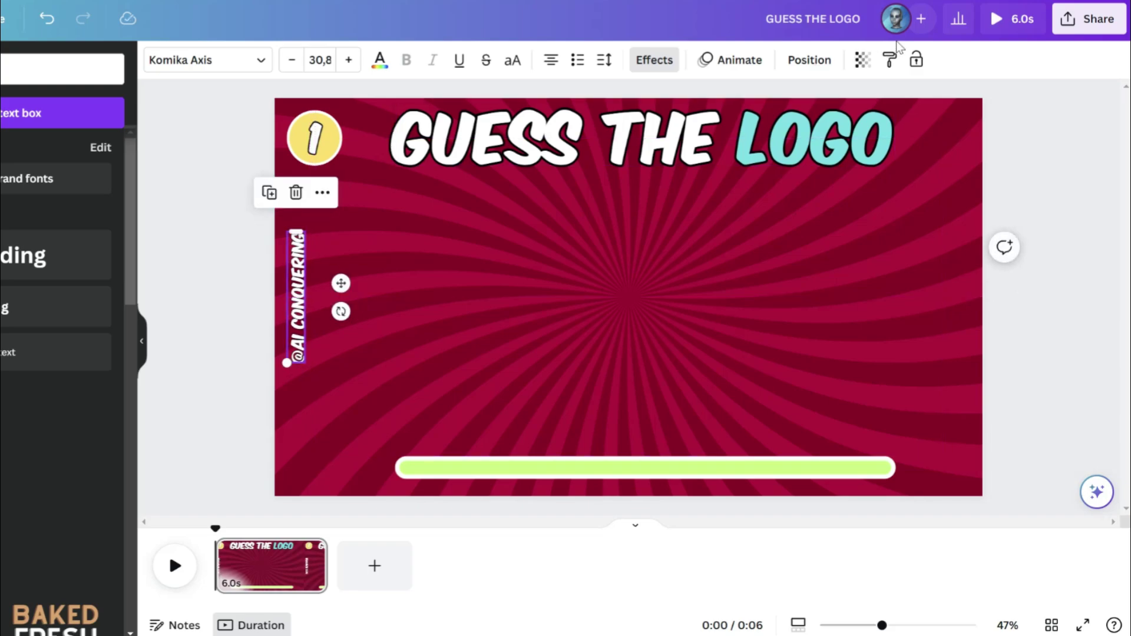
left_click_drag(861, 122, 795, 122)
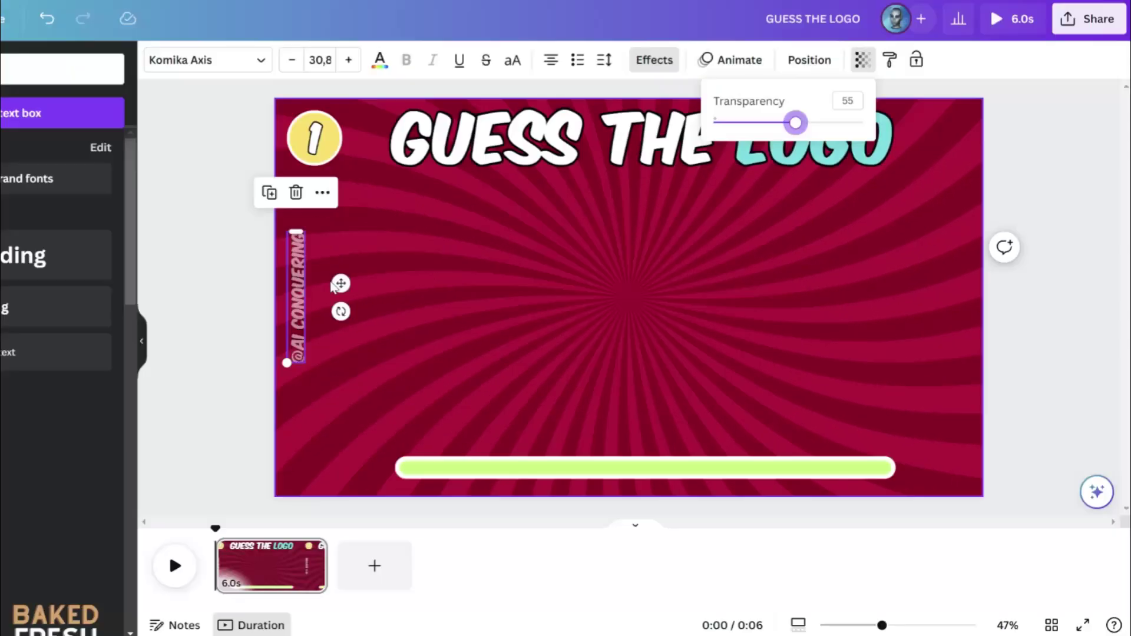
left_click(342, 286)
left_click(255, 285)
left_click(297, 291)
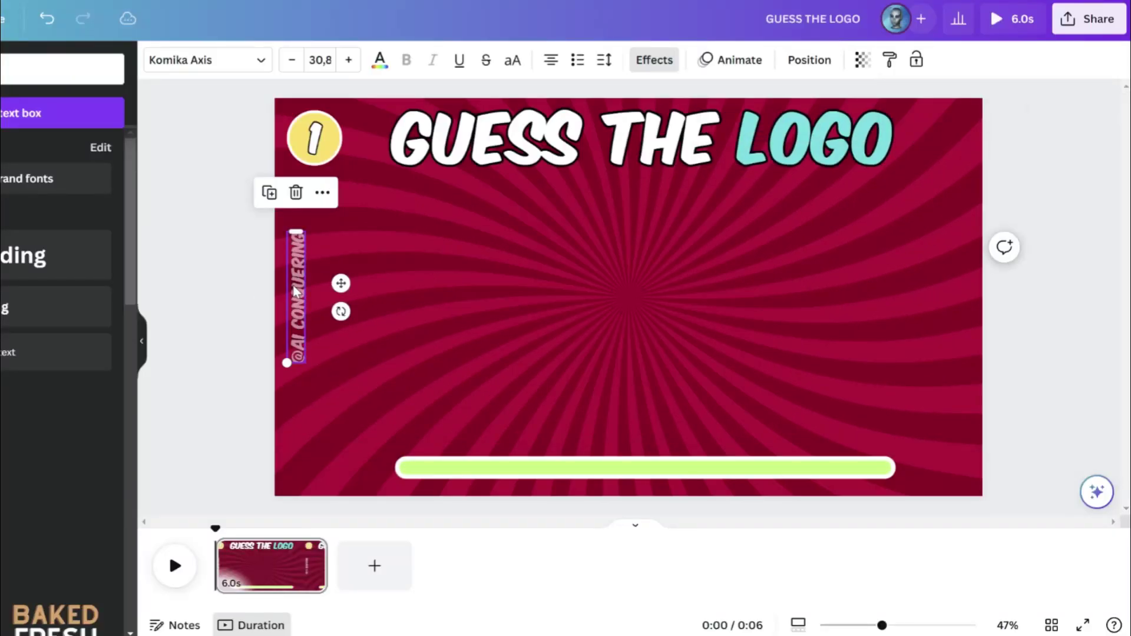
key("ctrl+d")
left_click_drag(348, 289, 372, 288)
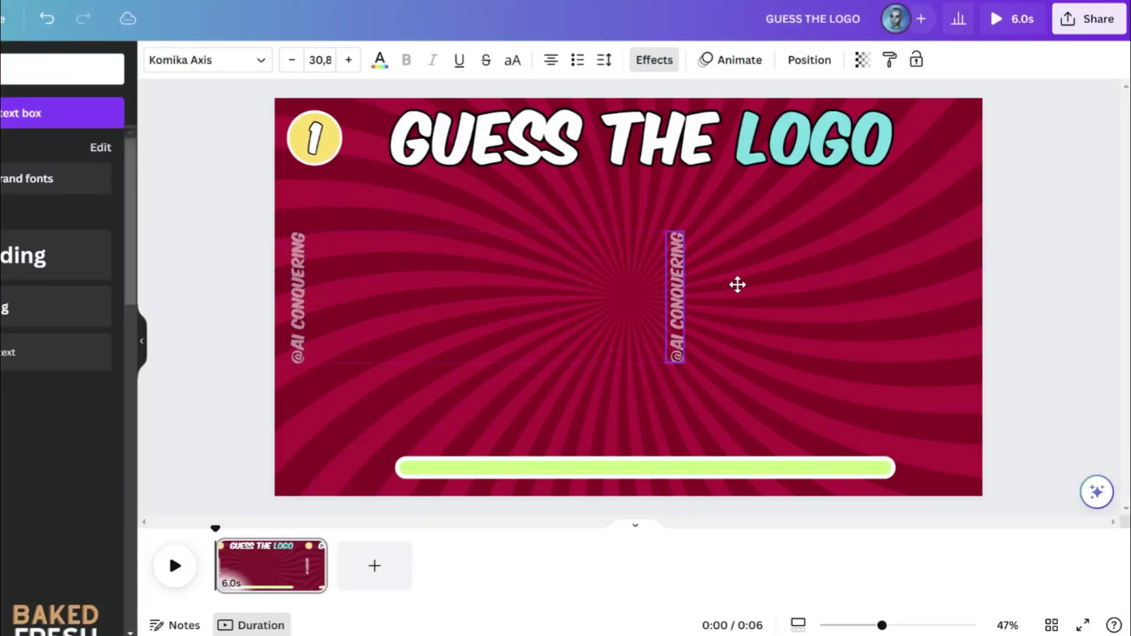
left_click_drag(893, 284, 1003, 272)
Duplicate the GUESS THE LOGO heading, change the copy's text to "APPLE" and centre it just above the green bar
left_click(540, 167)
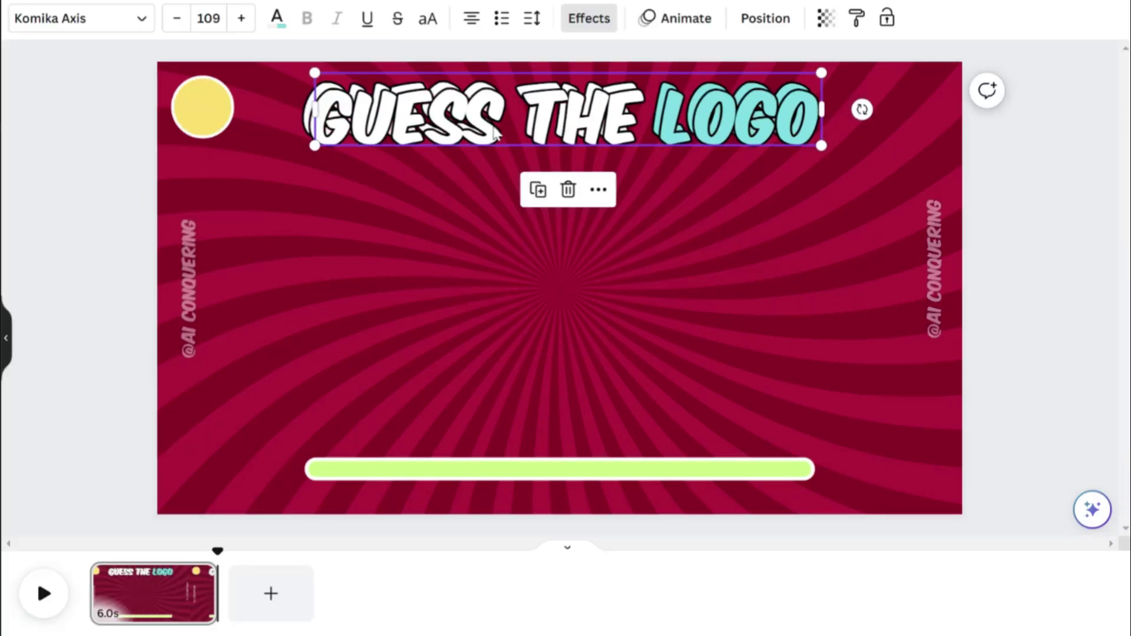
left_click_drag(494, 126, 466, 439)
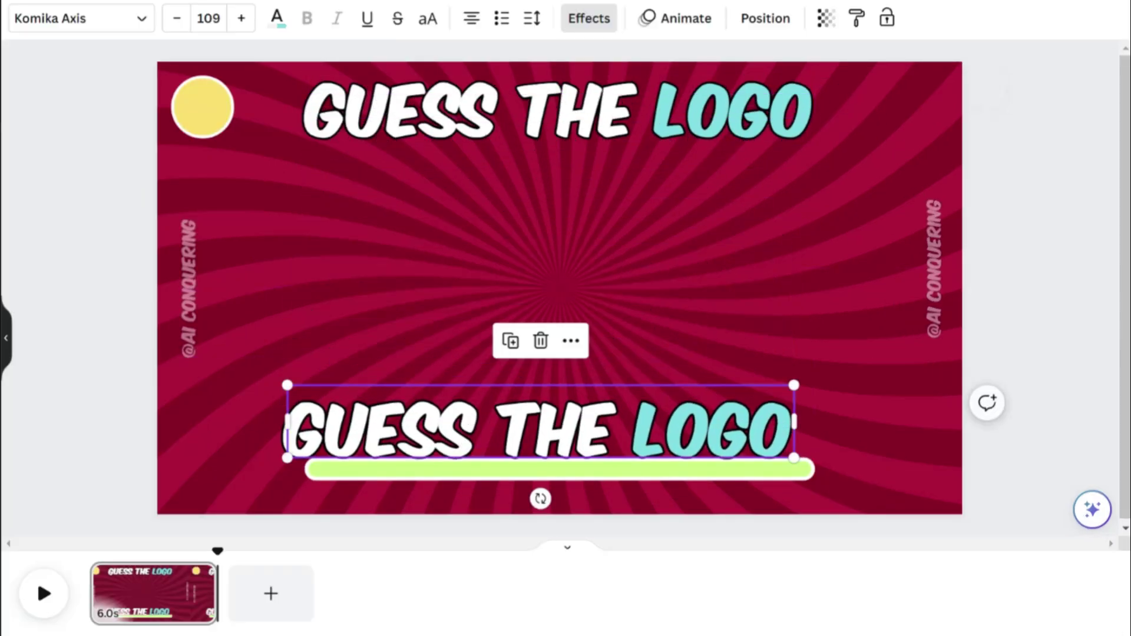
double_click(467, 435)
type("APPLE")
left_click_drag(602, 434, 623, 418)
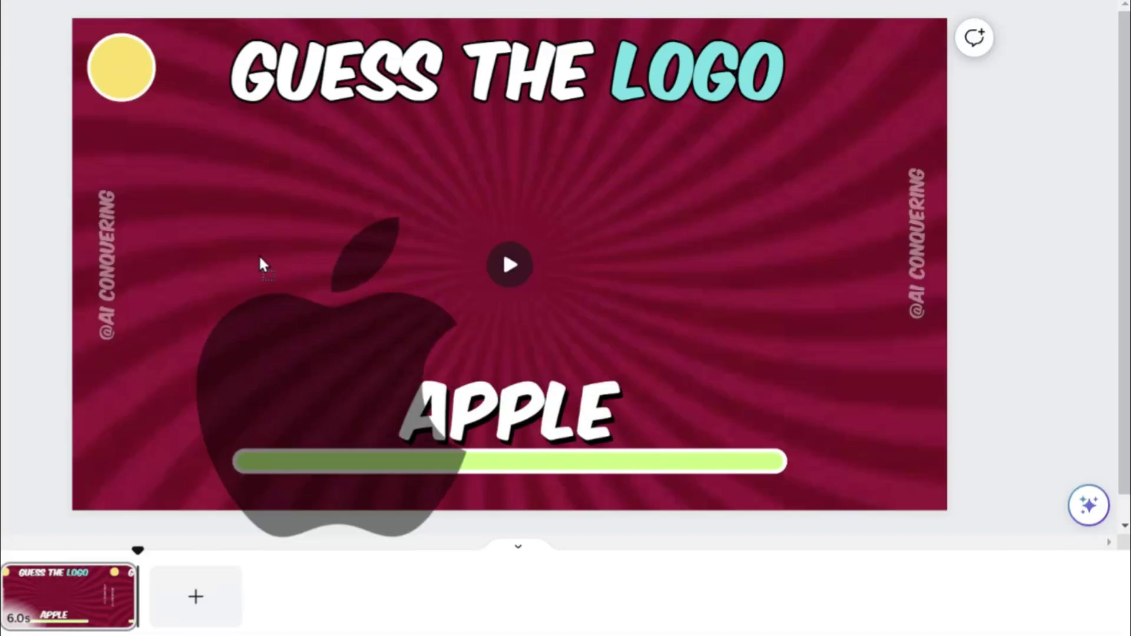
Add the black Apple logo to the page, resize it and centre it between the heading and the APPLE text
left_click_drag(432, 177, 450, 215)
mouse_move(520, 273)
left_mouse_down()
mouse_move(536, 242)
mouse_move(520, 253)
left_mouse_up()
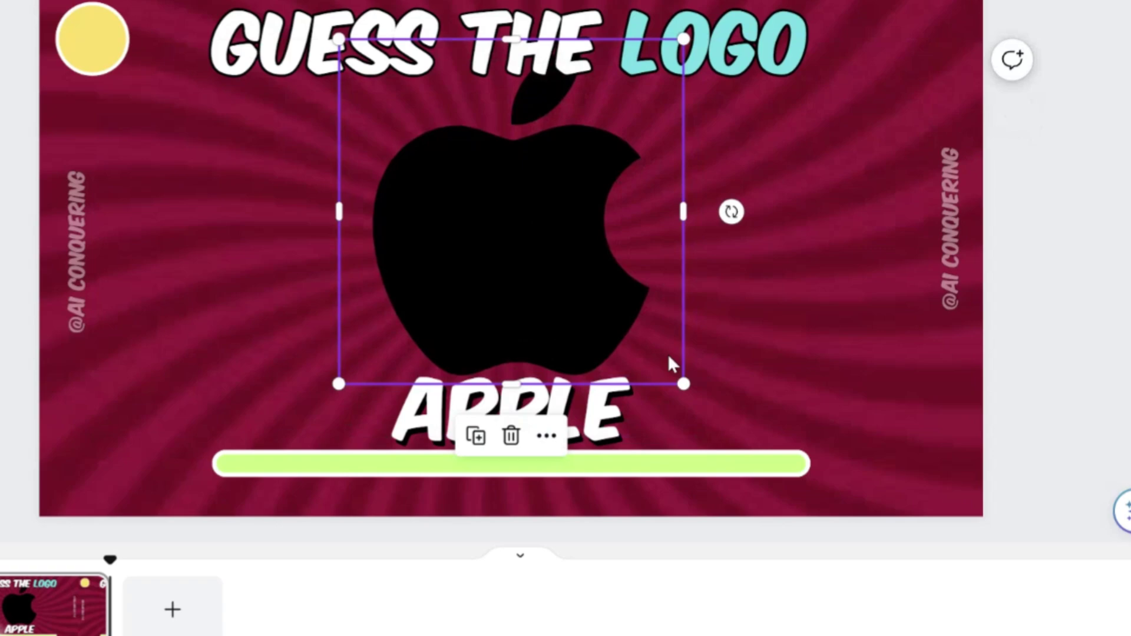
left_click_drag(683, 384, 567, 276)
left_click_drag(487, 191, 550, 266)
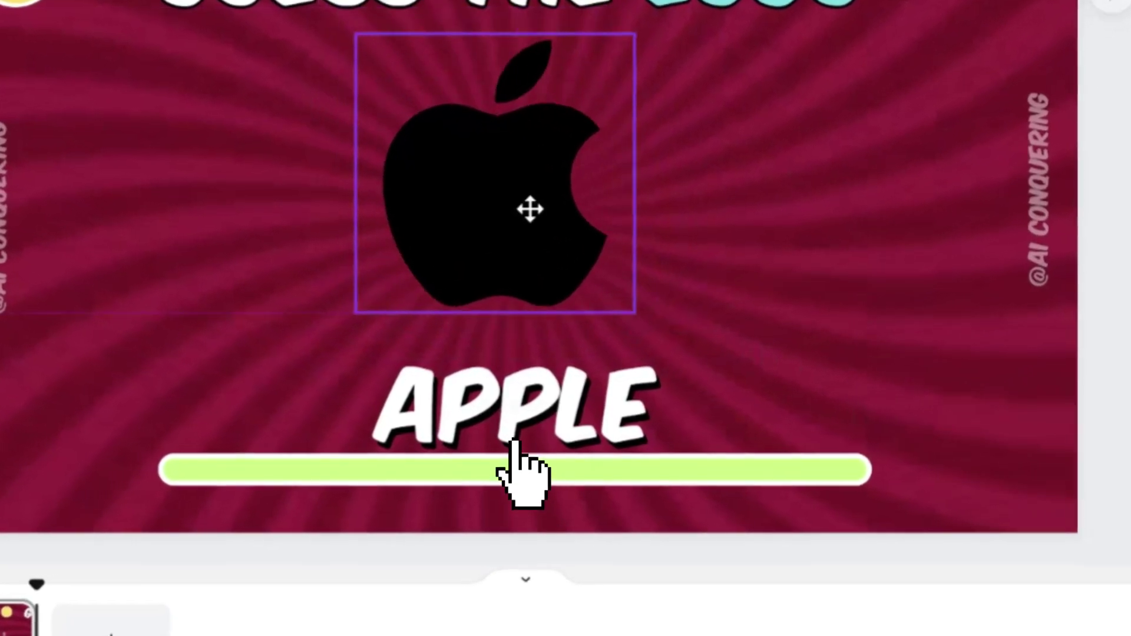
left_click_drag(664, 32, 719, 0)
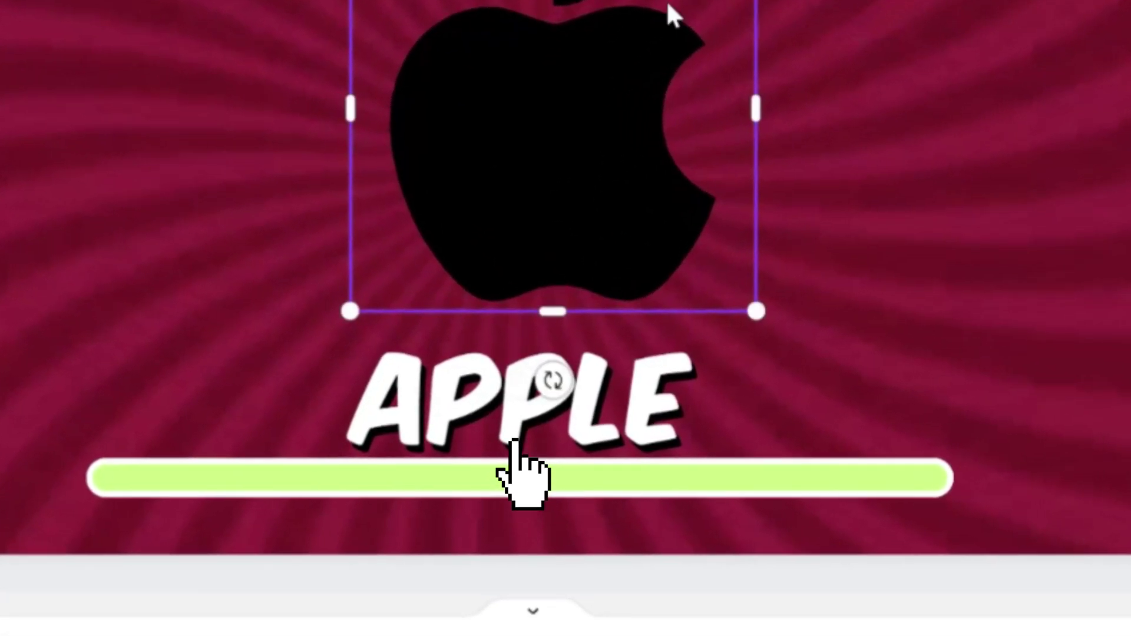
left_click_drag(647, 69, 588, 109)
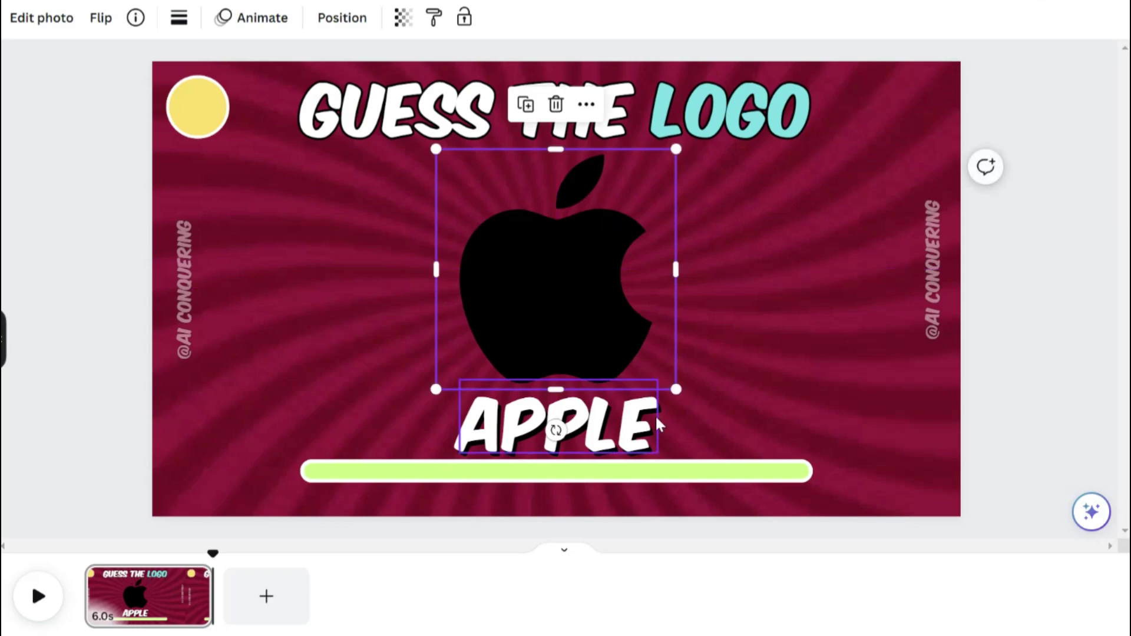
Move the green bar slightly lower on the page, away from the APPLE text
left_click(682, 464)
left_click_drag(682, 463, 686, 473)
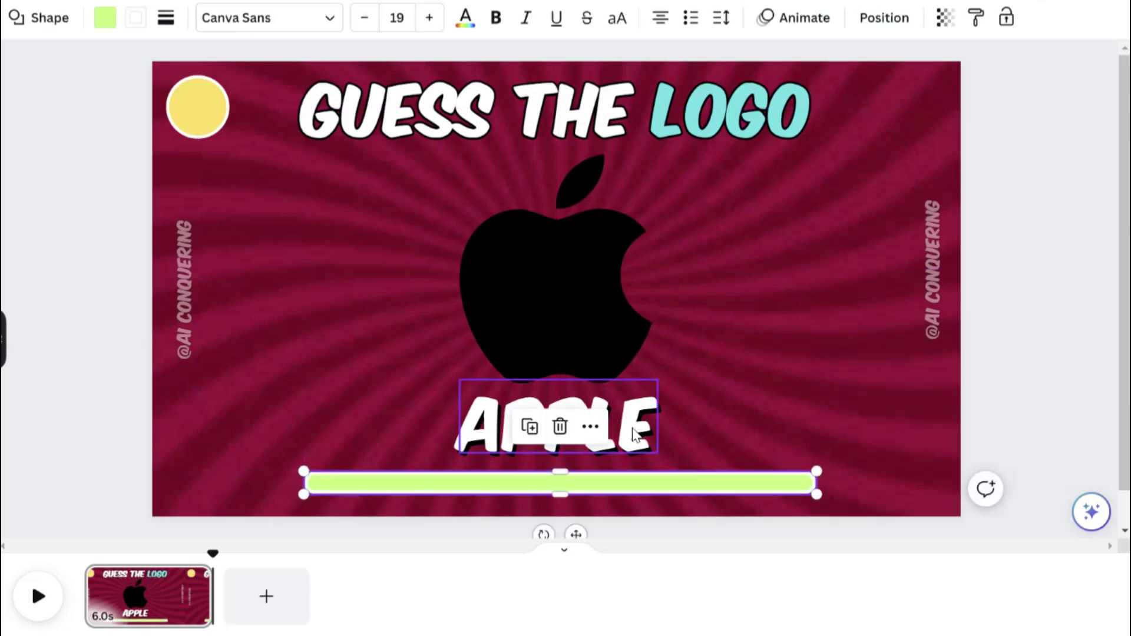
Move the APPLE text slightly lower so it sits centred between the Apple logo and the green bar
left_click_drag(631, 426, 631, 454)
left_click_drag(584, 421, 598, 431)
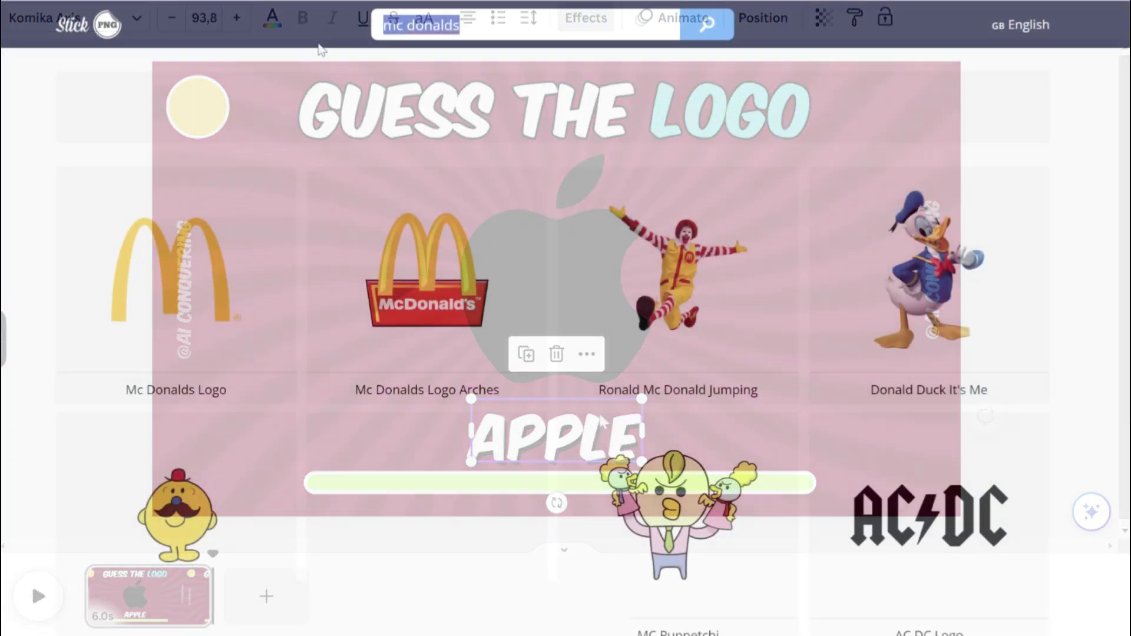
Switch to the StickPNG website and search for "pizza hut"
type("pizza hut")
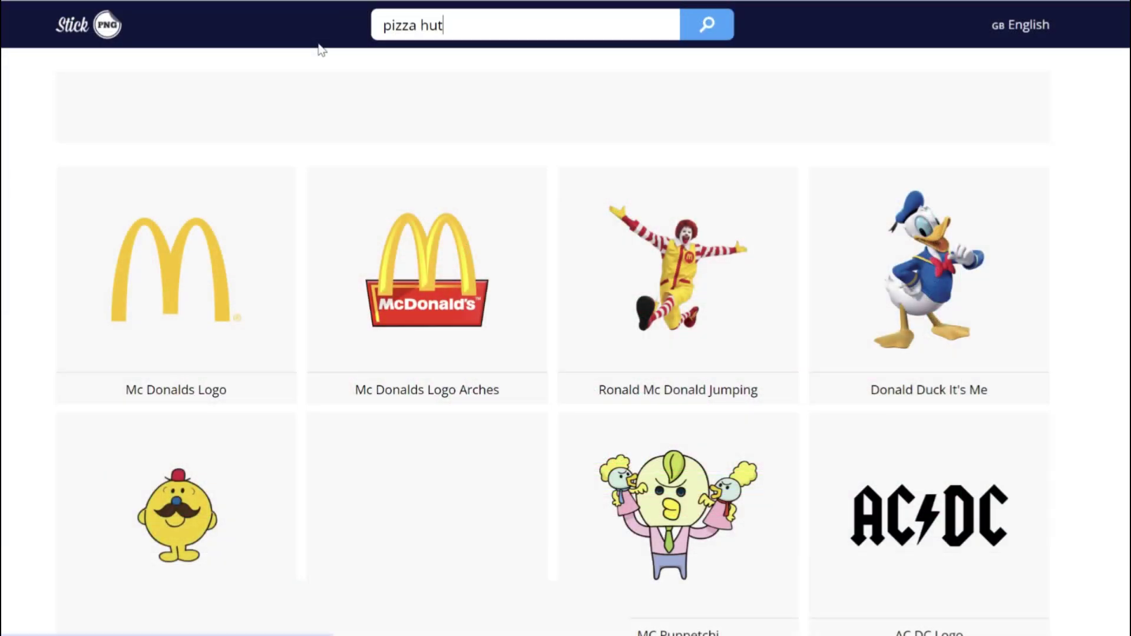
key("Return")
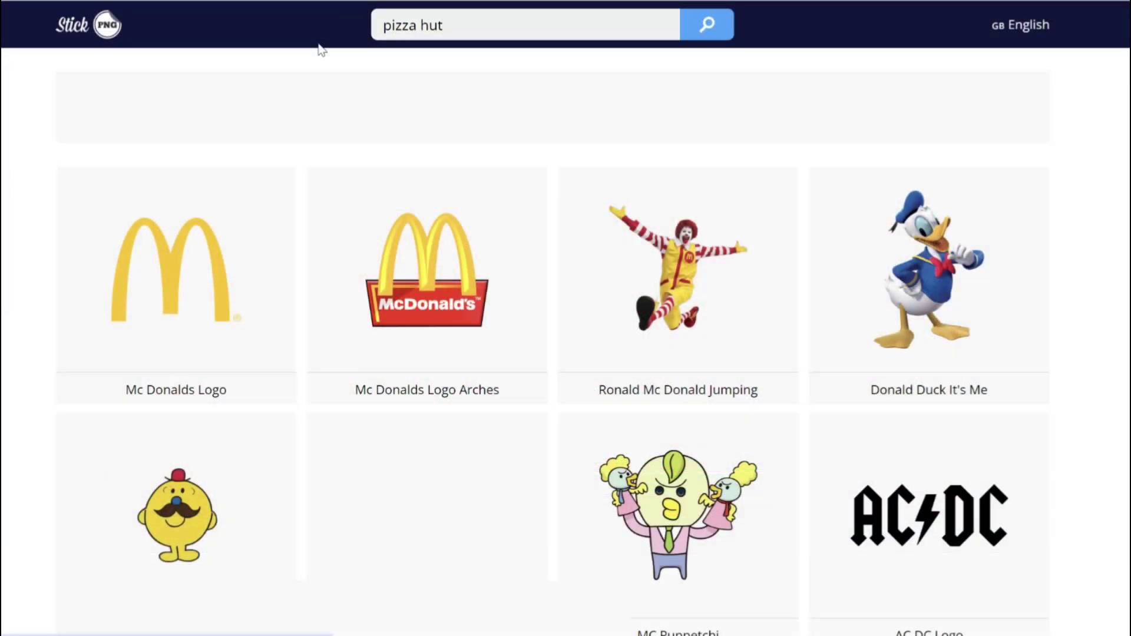
scroll(346, 132, "down", 2)
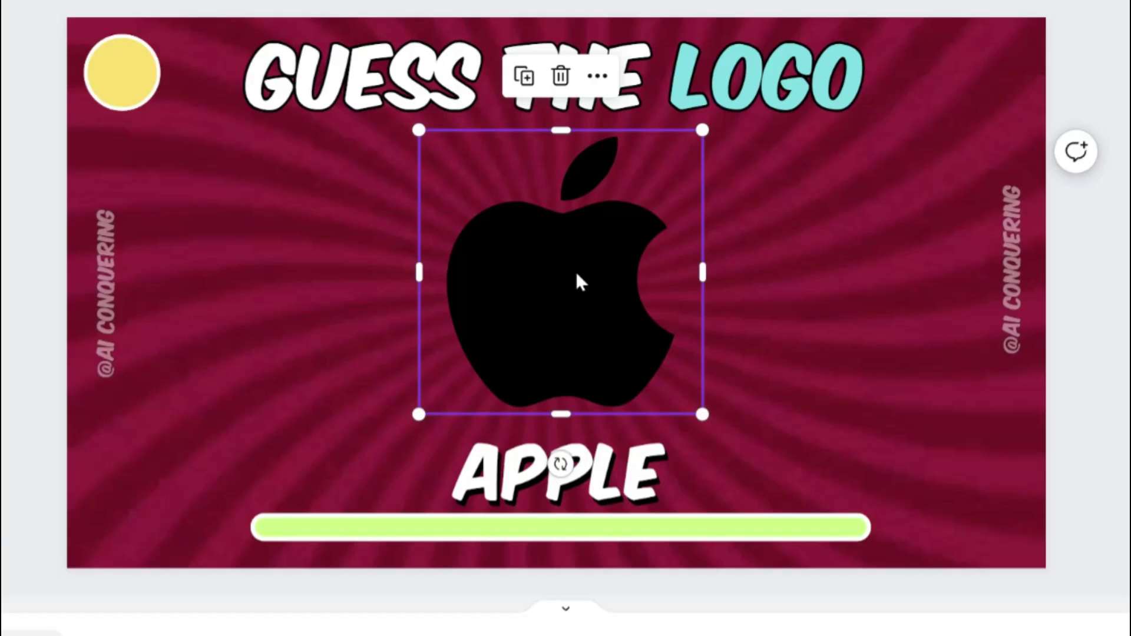
Show the Apple logo's timing and trim its start slightly, and trim the APPLE text to appear only near the page's end
right_click(575, 280)
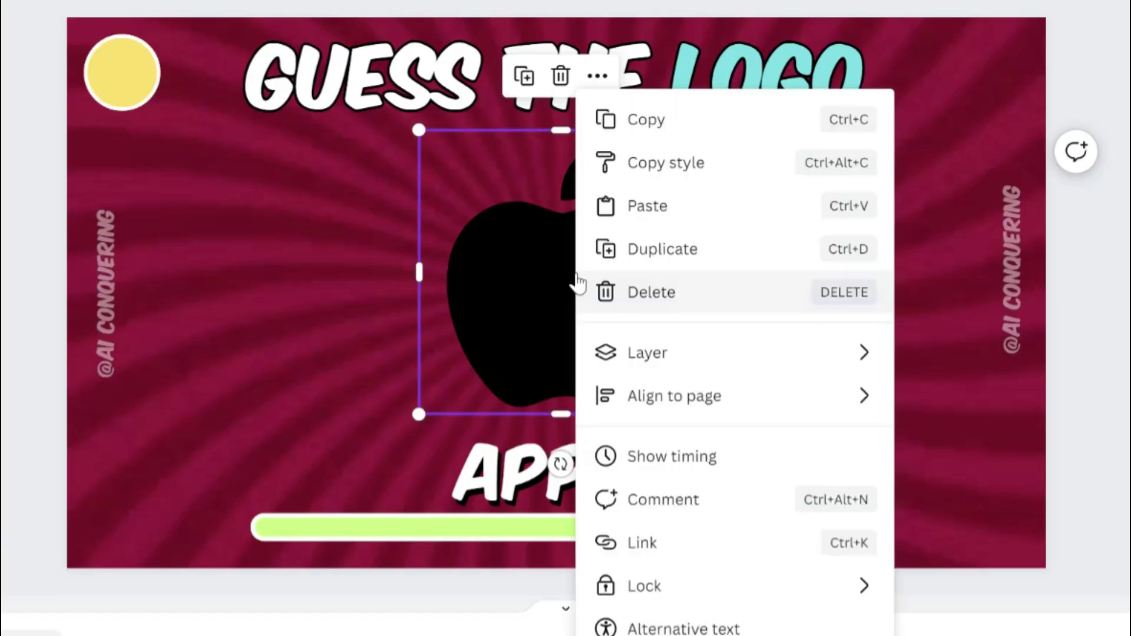
left_click(657, 457)
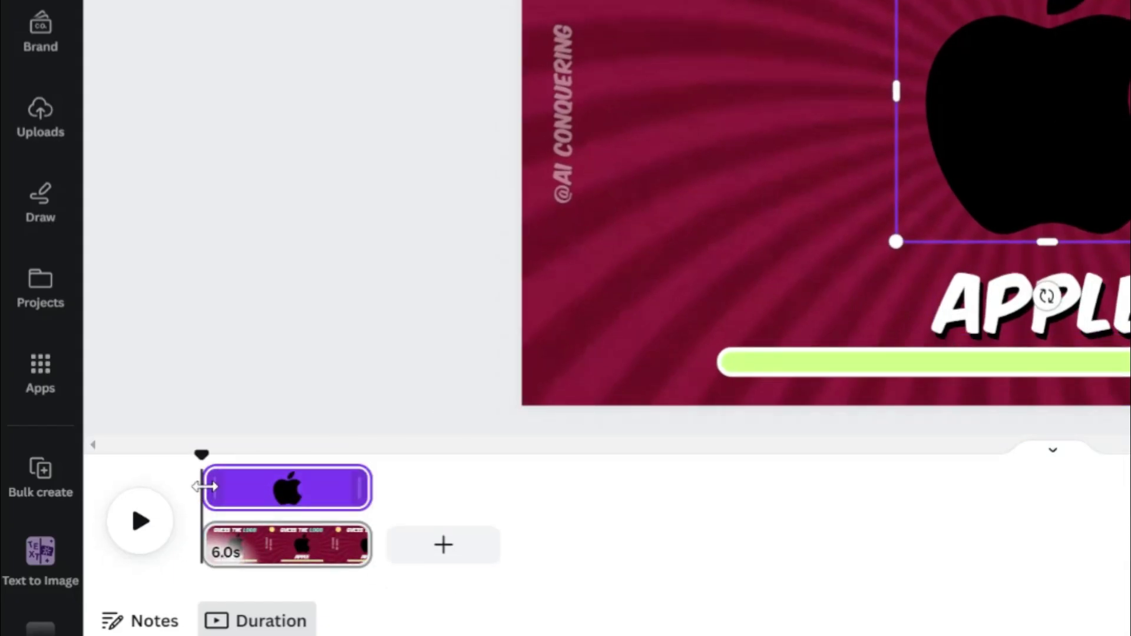
left_click_drag(205, 487, 217, 488)
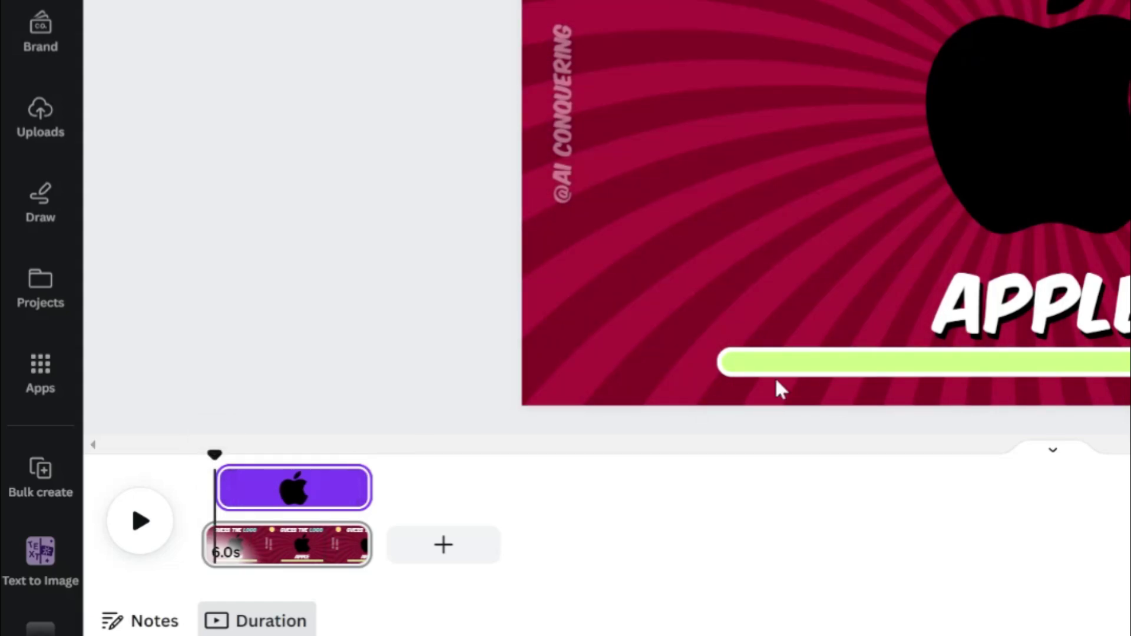
left_click(991, 310)
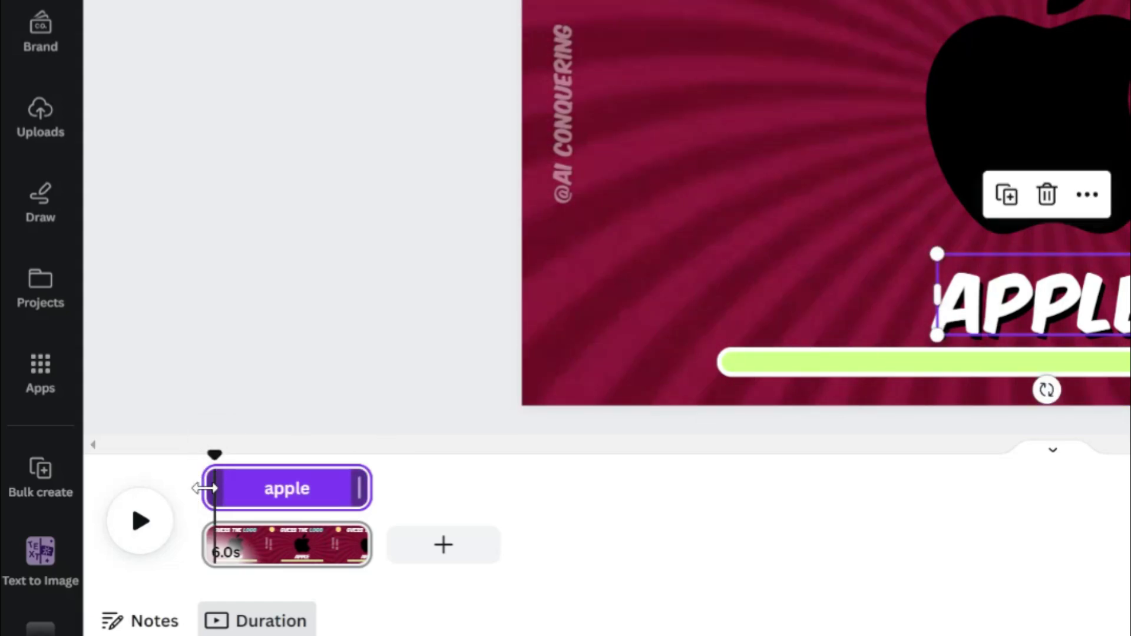
left_click_drag(205, 488, 330, 489)
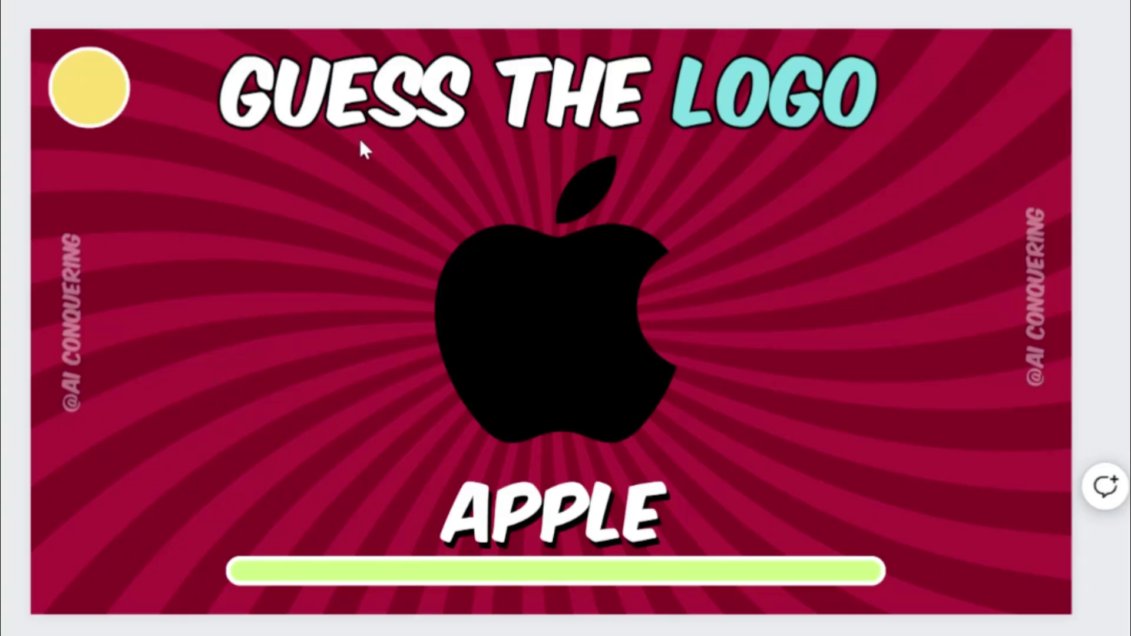
Try the Drift animation on the APPLE text and apply the Burst text animation instead
left_click(554, 509)
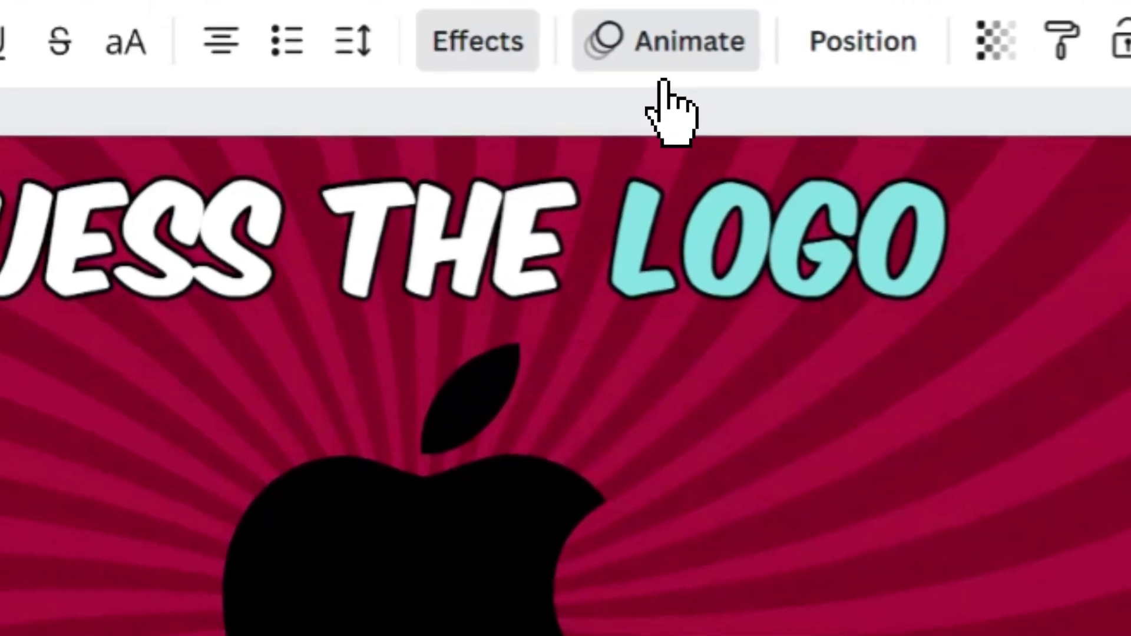
left_click(664, 62)
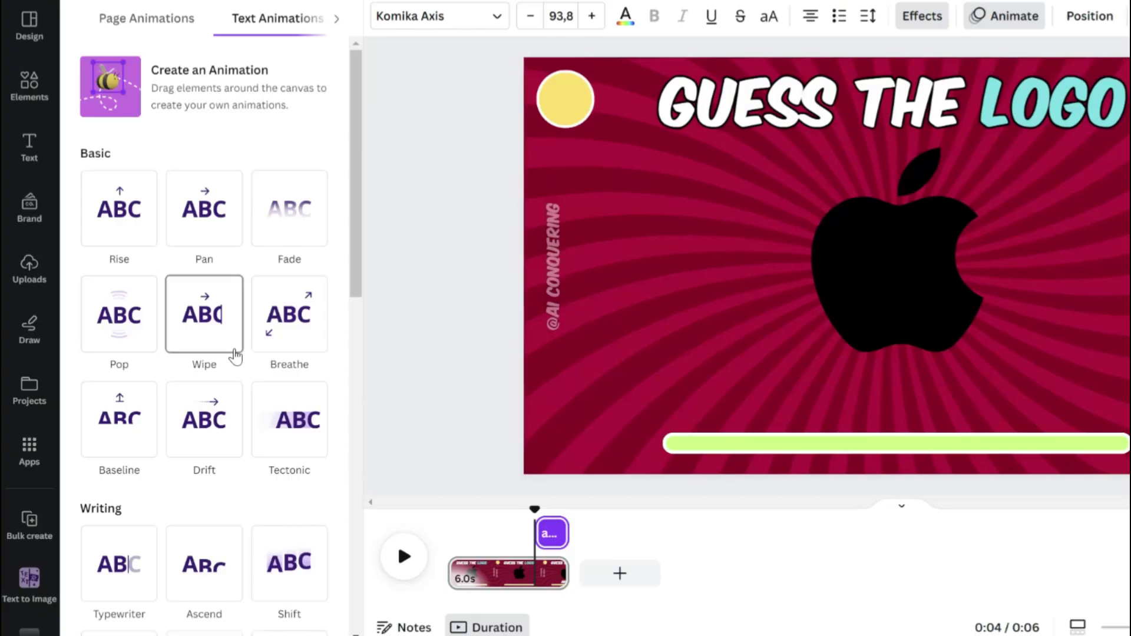
scroll(236, 357, "down", 7)
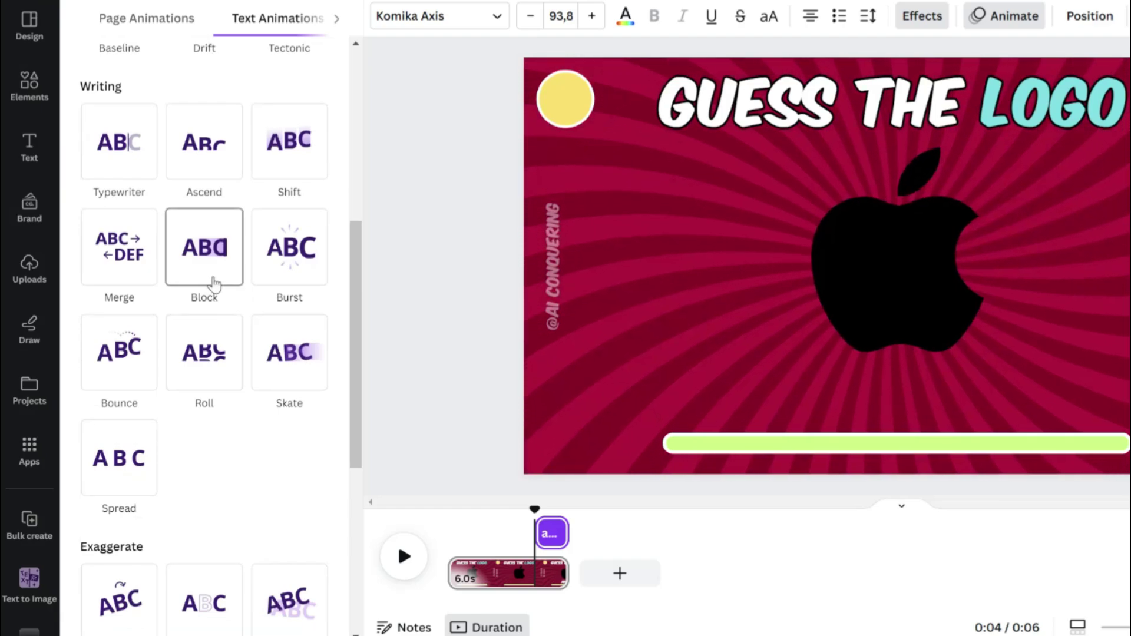
scroll(214, 285, "down", 3)
scroll(214, 284, "up", 10)
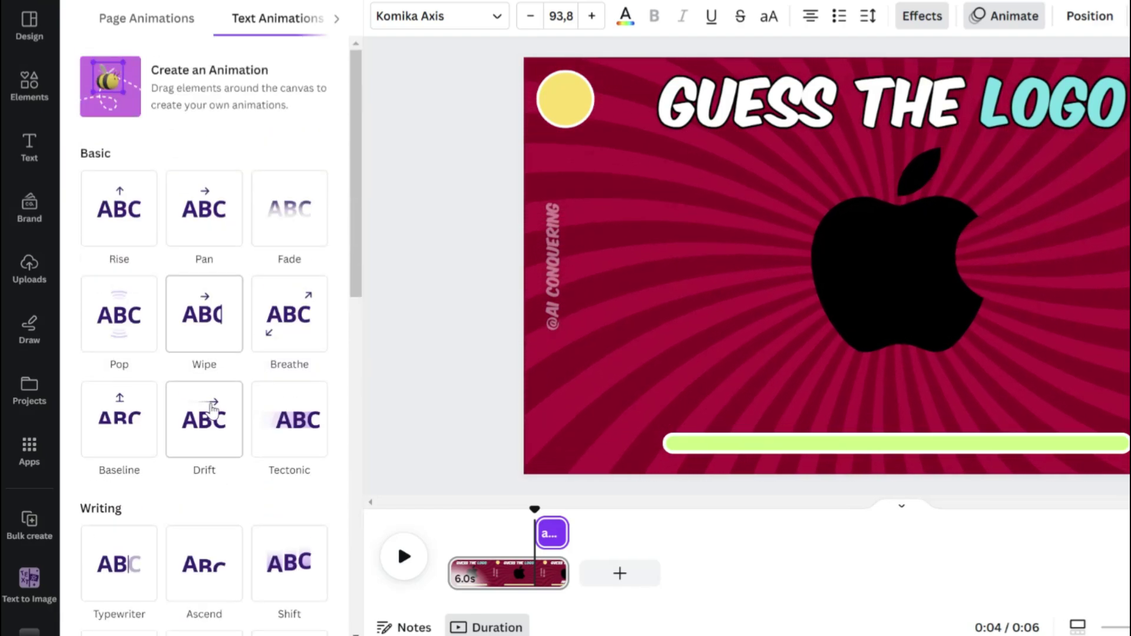
left_click(213, 409)
scroll(223, 404, "down", 8)
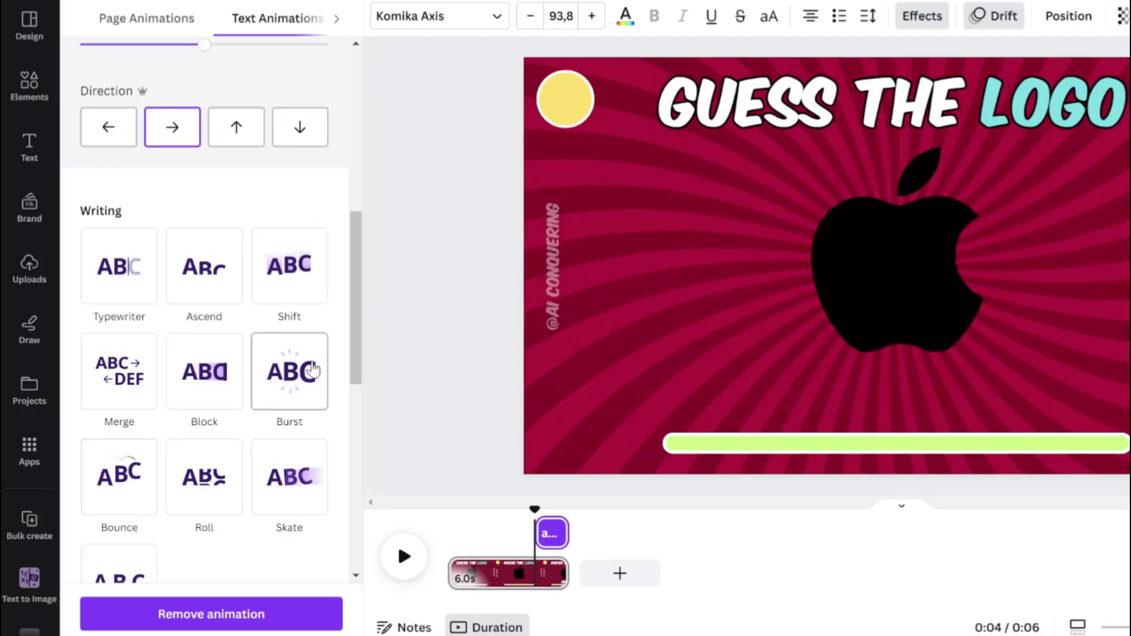
left_click(313, 369)
left_click(125, 308)
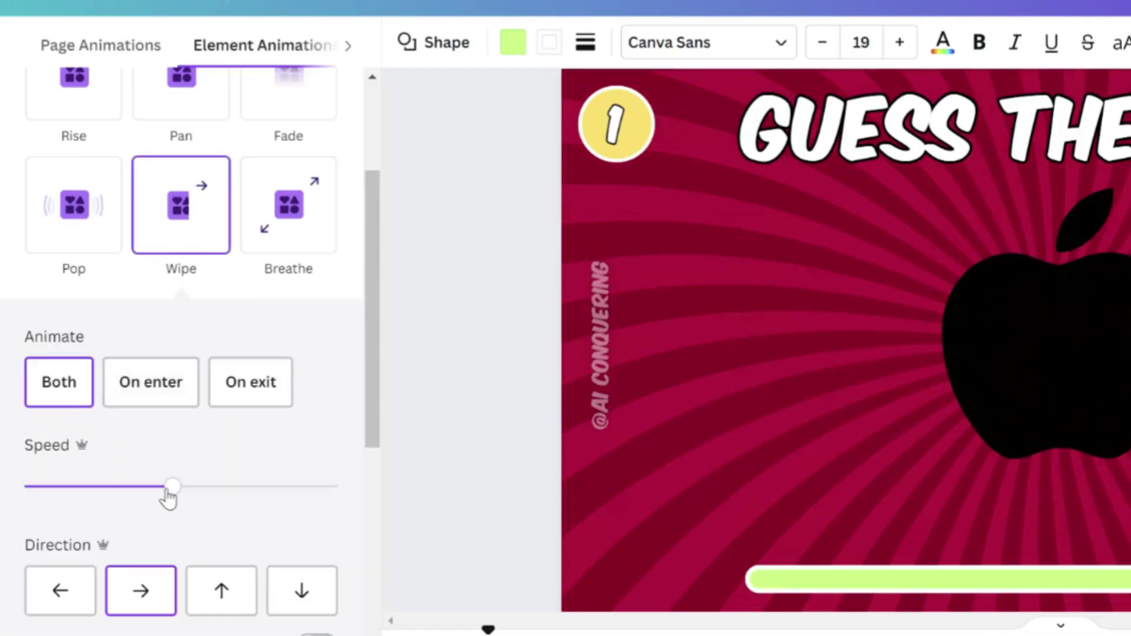
Lower the speed of the green bar's Wipe animation to the minimum
left_click_drag(171, 489, 24, 487)
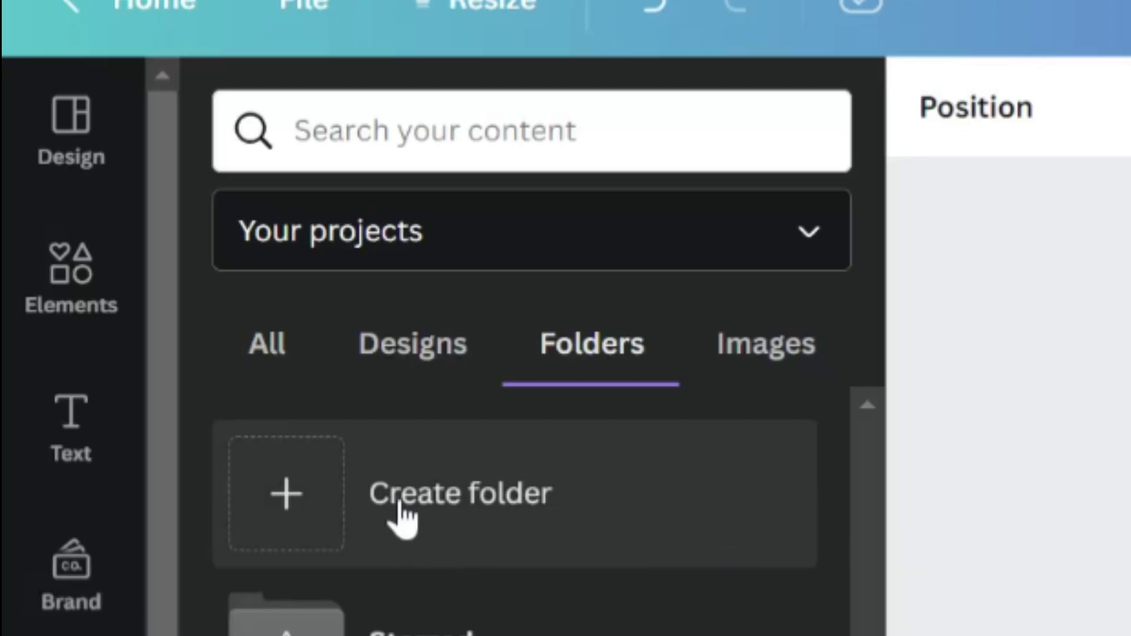
Create a new project folder named "Guess the logo"
left_click(399, 507)
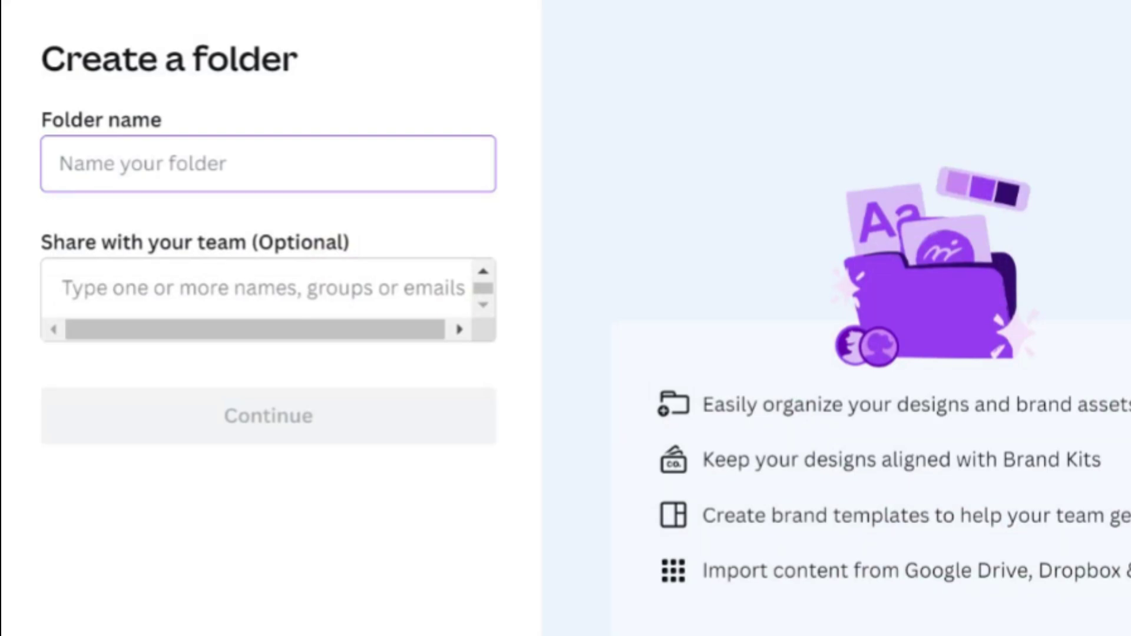
type("Guess the logo")
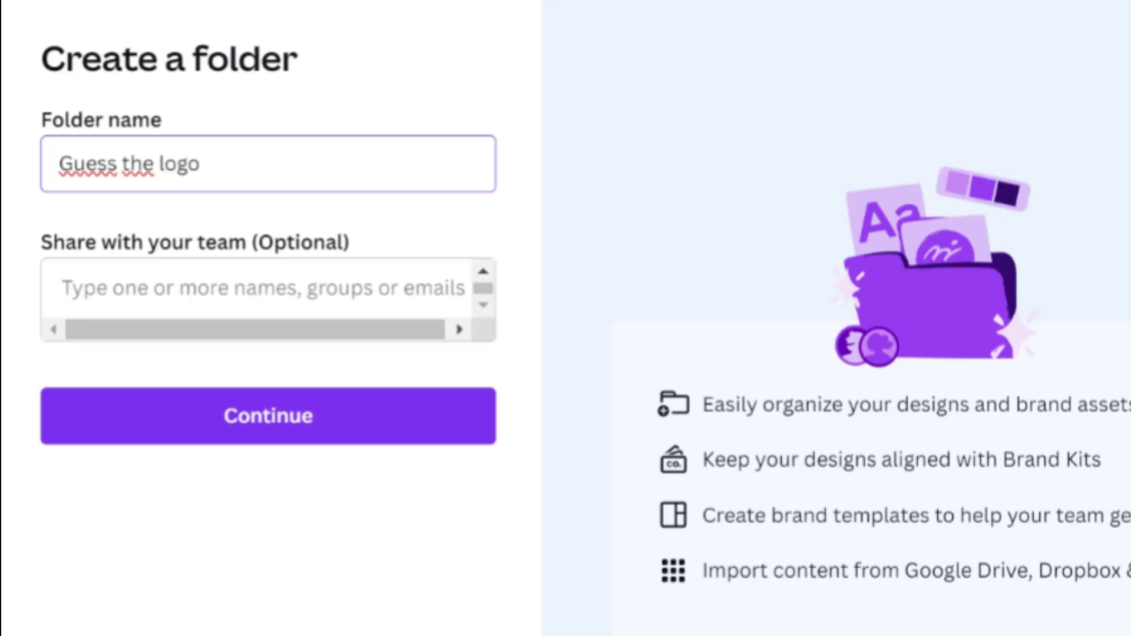
left_click(200, 428)
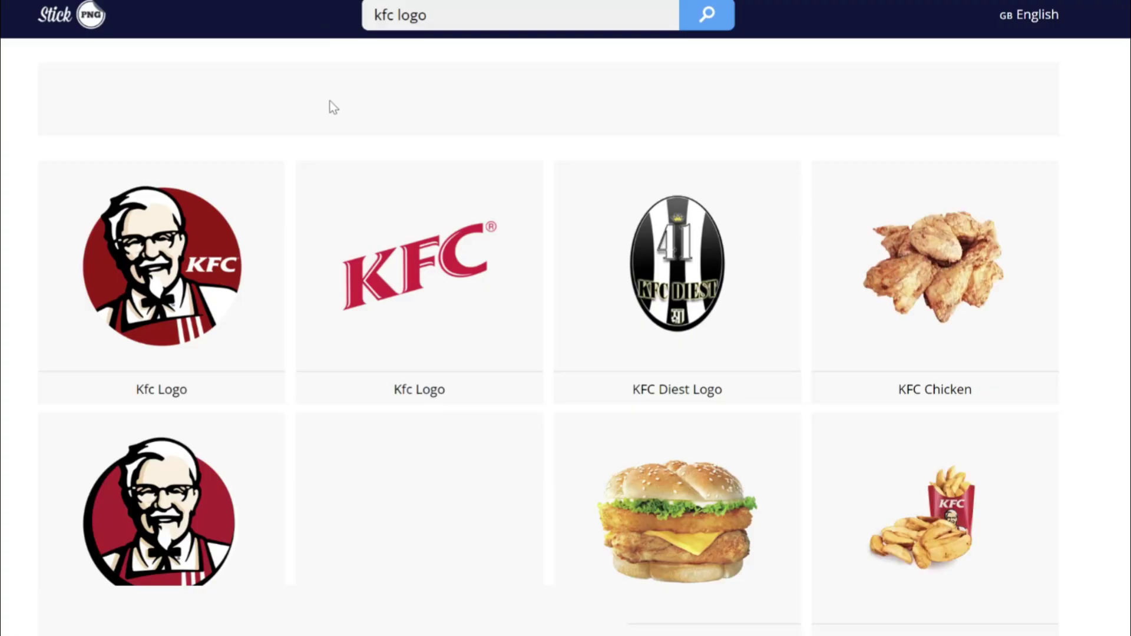
Browse the "kfc logo" results on StickPNG, and search the site for "mc donalds"
scroll(330, 104, "down", 8)
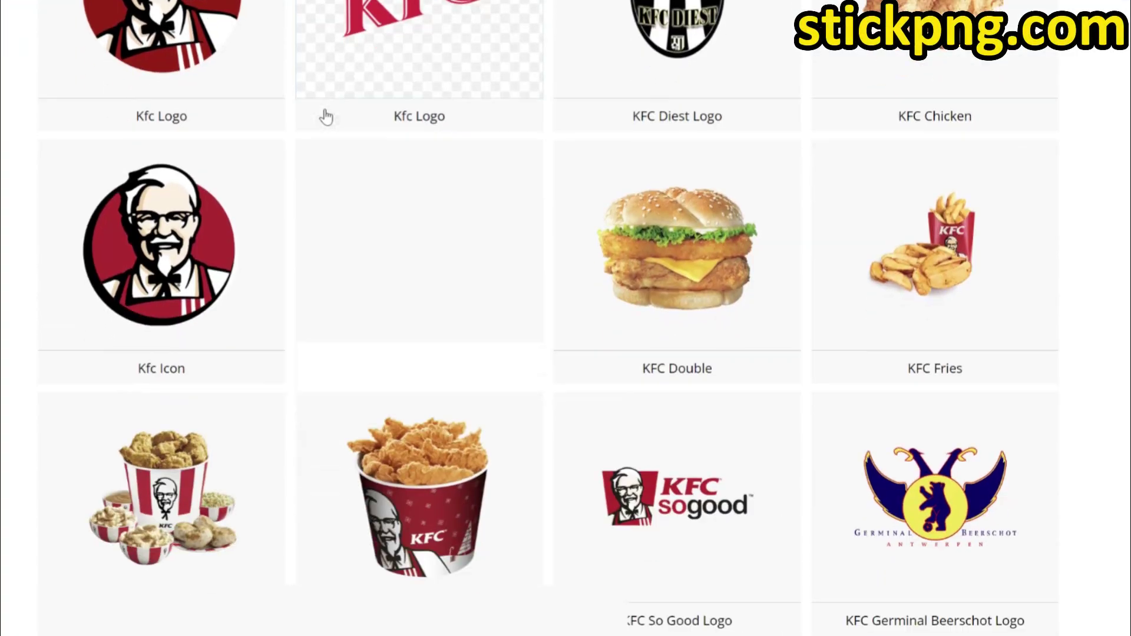
scroll(334, 91, "up", 8)
key("ctrl+a")
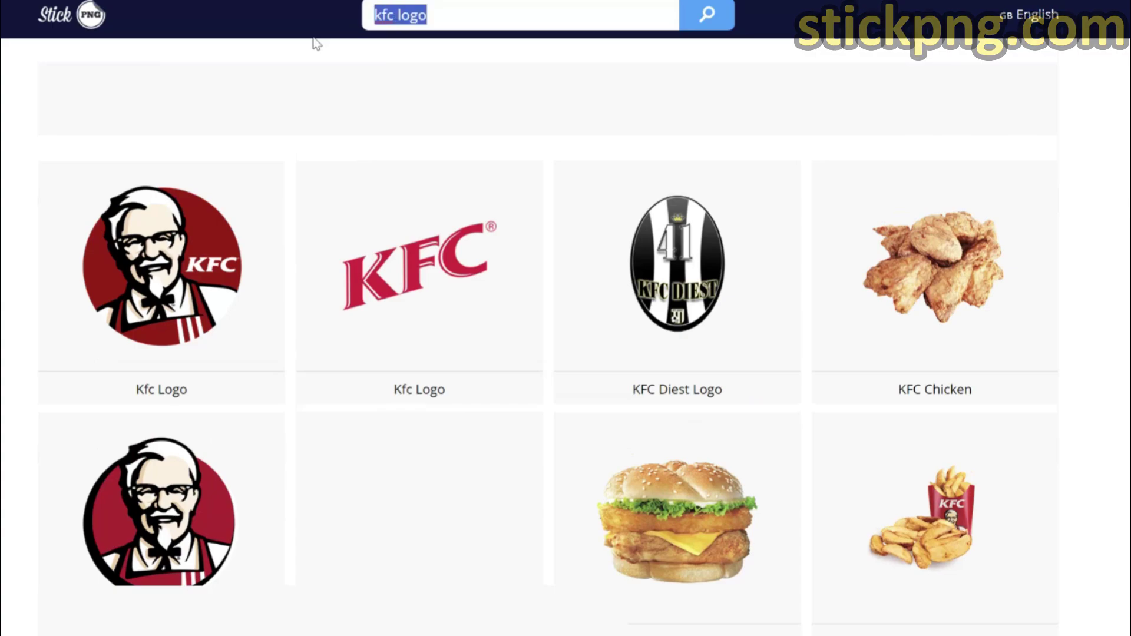
type("mc donalds")
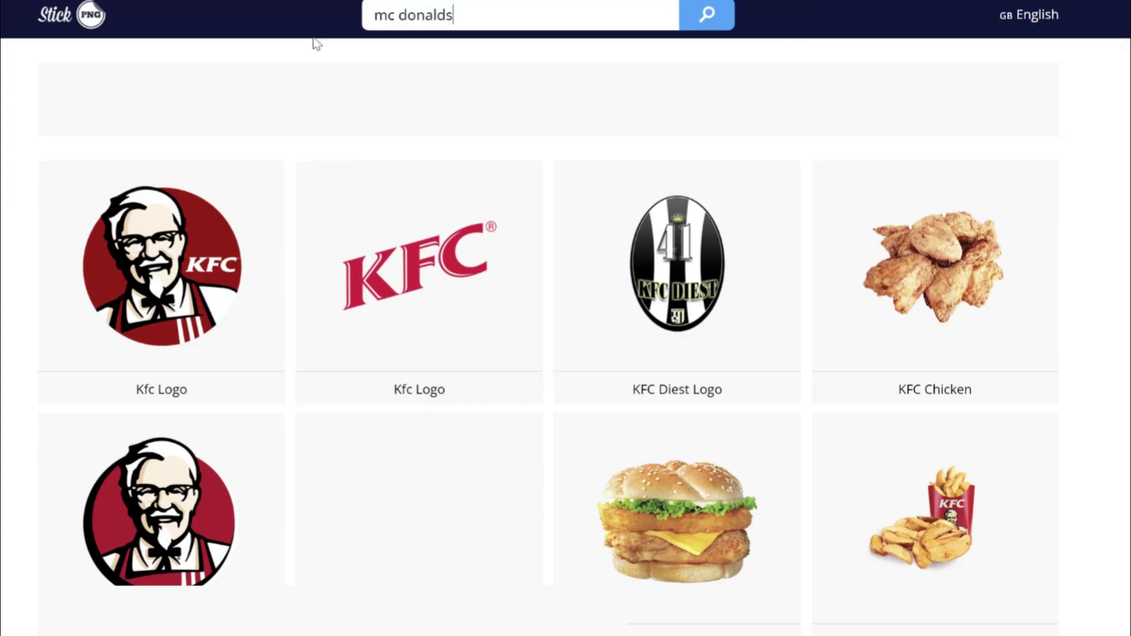
key("Return")
scroll(293, 91, "down", 3)
scroll(299, 92, "up", 3)
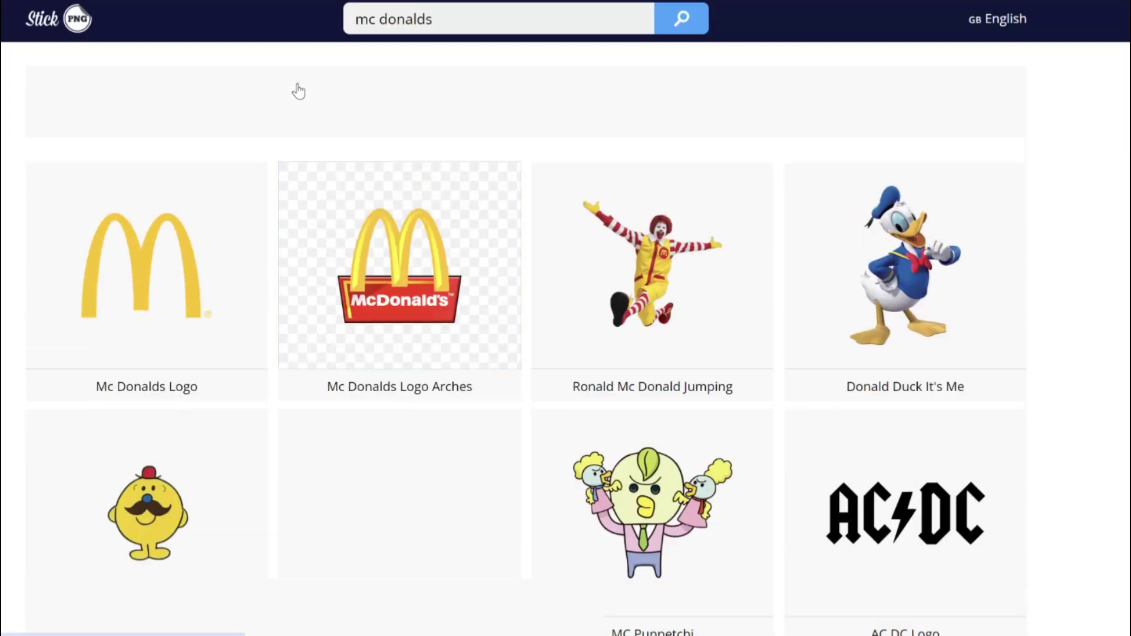
Replace the StickPNG search term with "pizza hut" and run the search
key("ctrl+a")
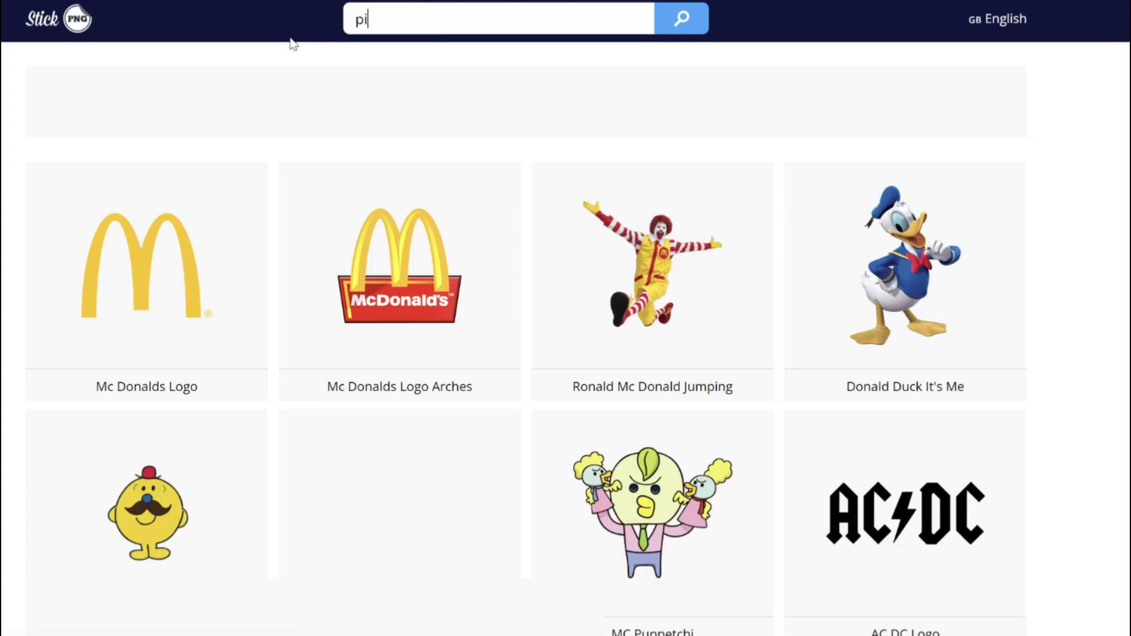
key("Return")
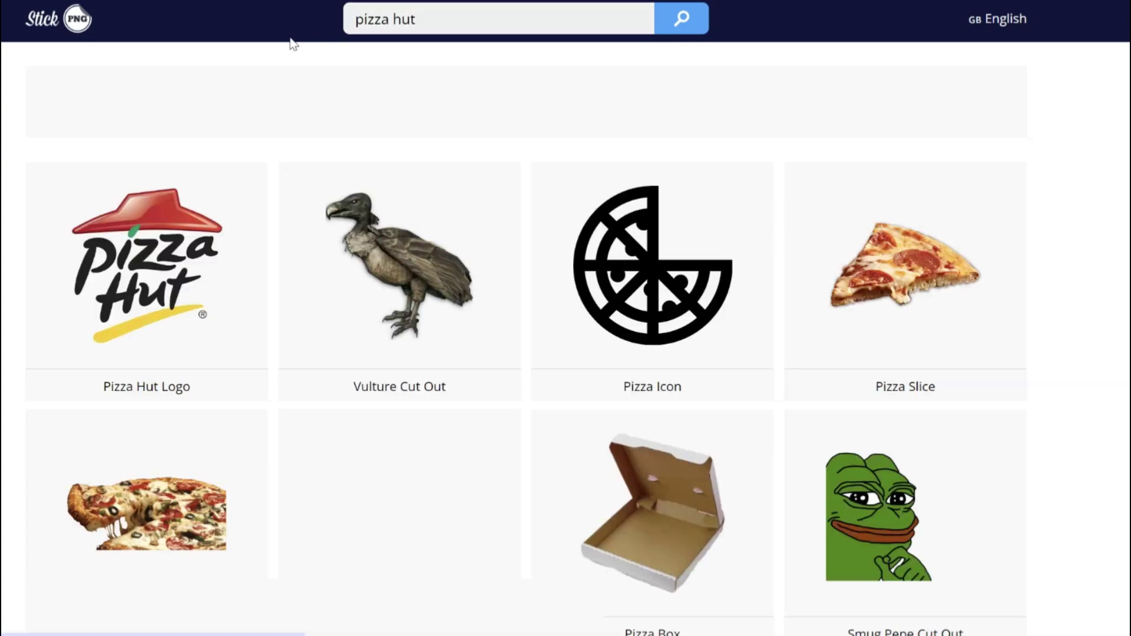
scroll(311, 118, "down", 3)
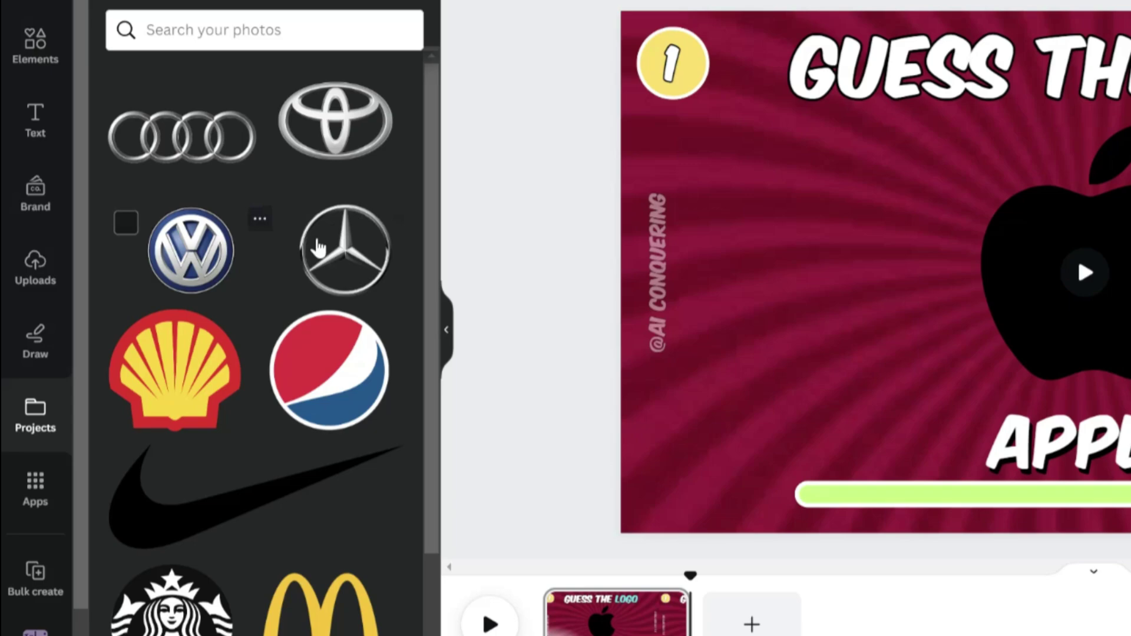
scroll(318, 247, "down", 3)
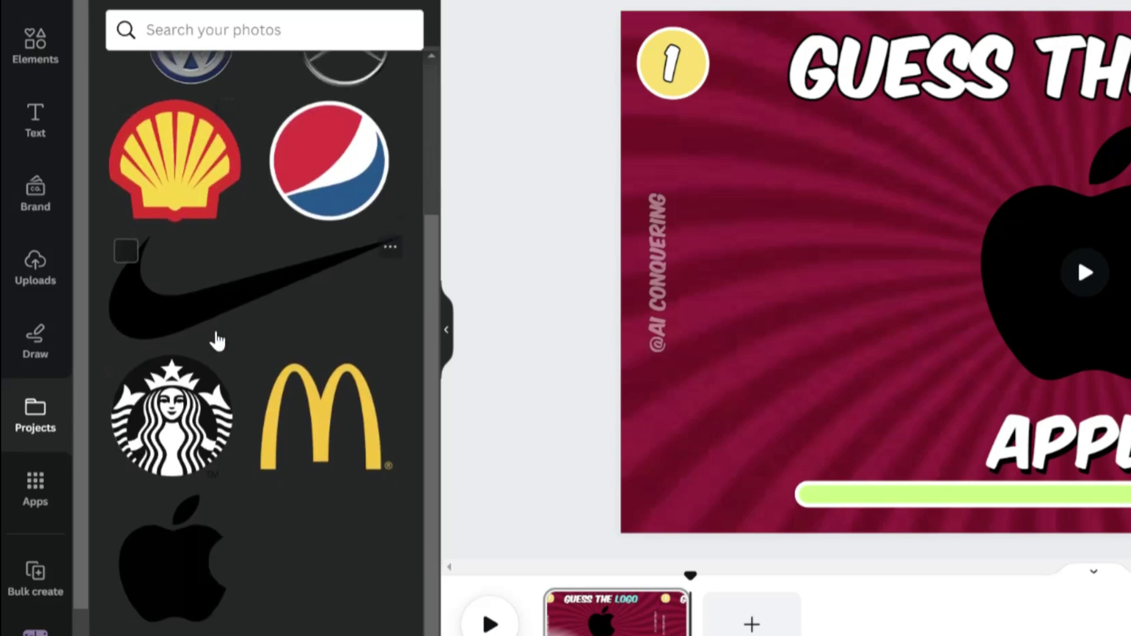
scroll(214, 336, "up", 3)
scroll(245, 323, "down", 1)
scroll(301, 174, "up", 1)
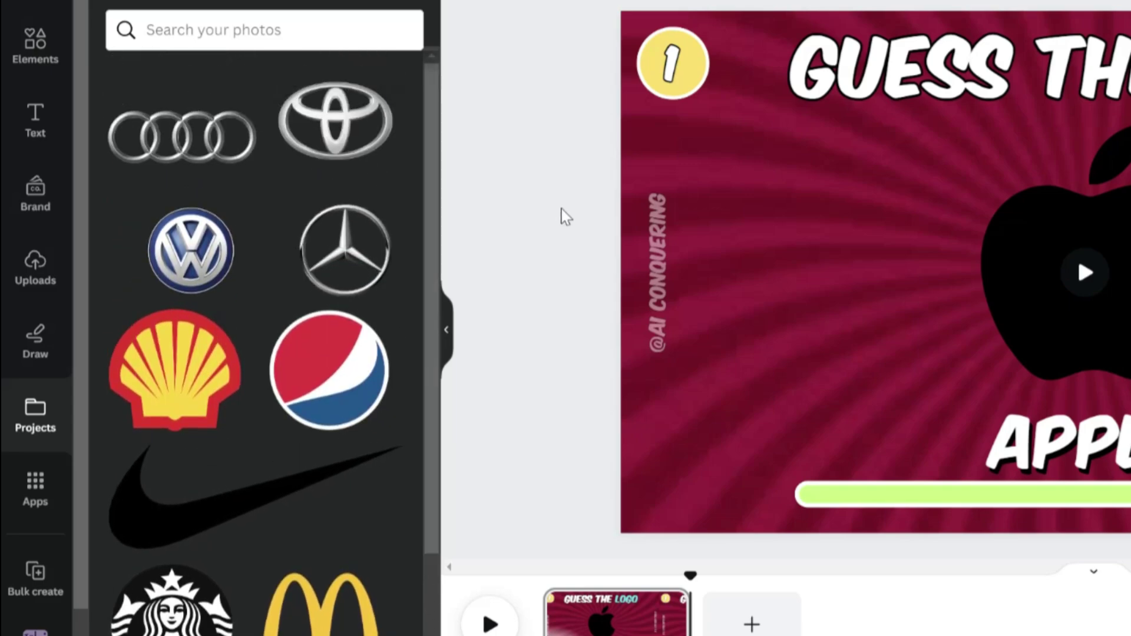
Find the app "bulk create" in Canva, open it and choose to enter the data manually
left_click(56, 517)
left_click(247, 32)
type("bu")
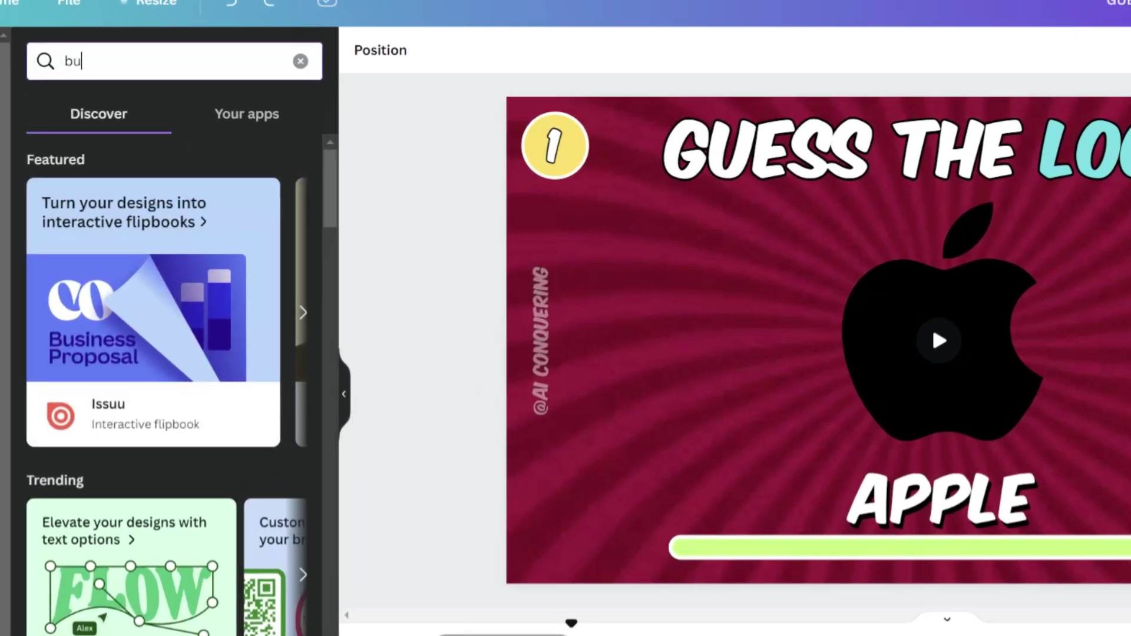
type("lk create")
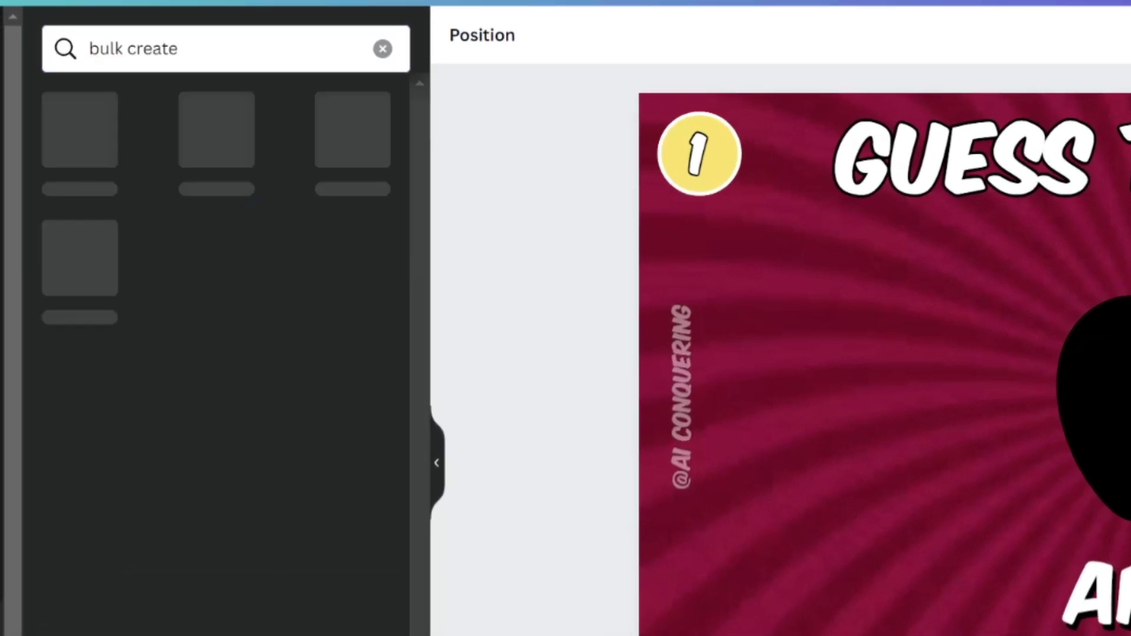
left_click(103, 152)
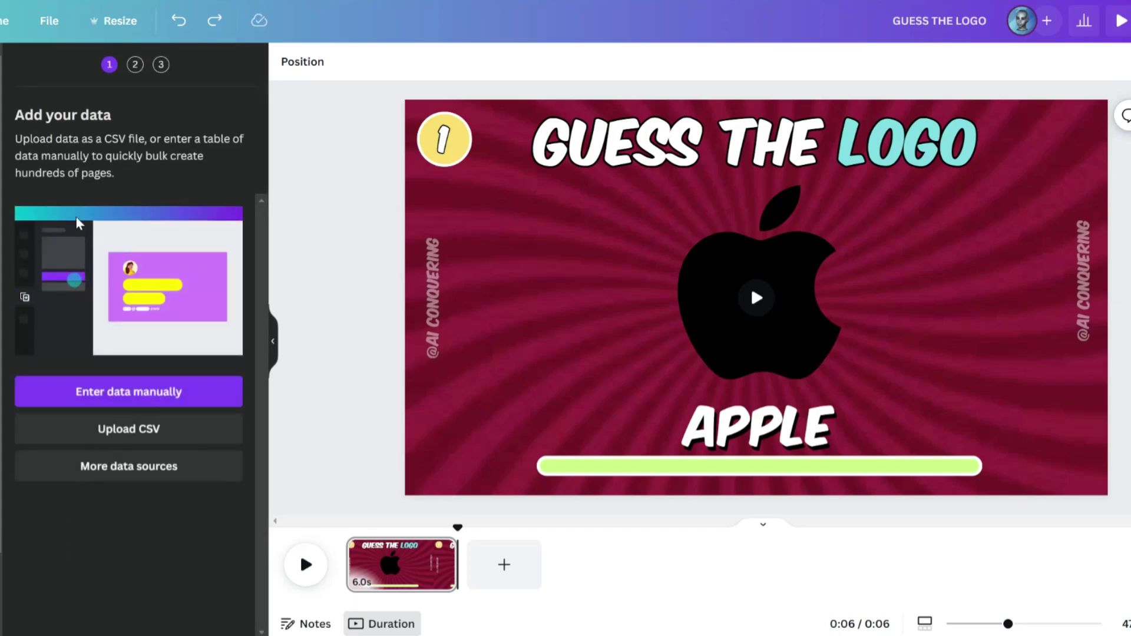
left_click(176, 402)
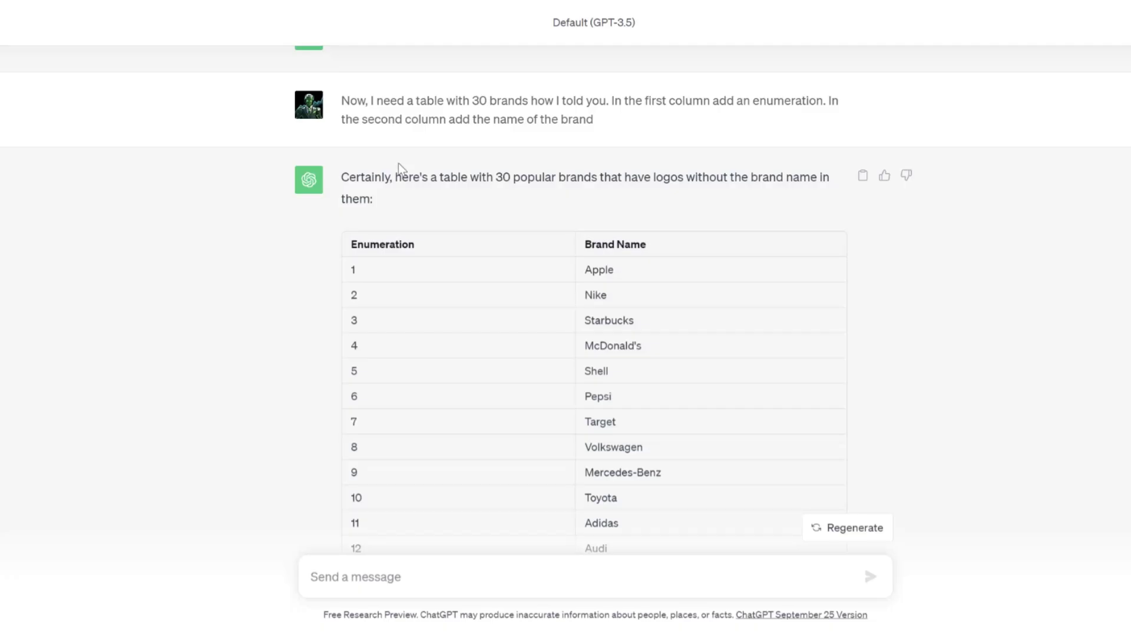
Copy the Enumeration and Brand Name table from ChatGPT and paste it over the sample data, starting at the Name header
scroll(538, 383, "down", 9)
left_click_drag(415, 293, 666, 458)
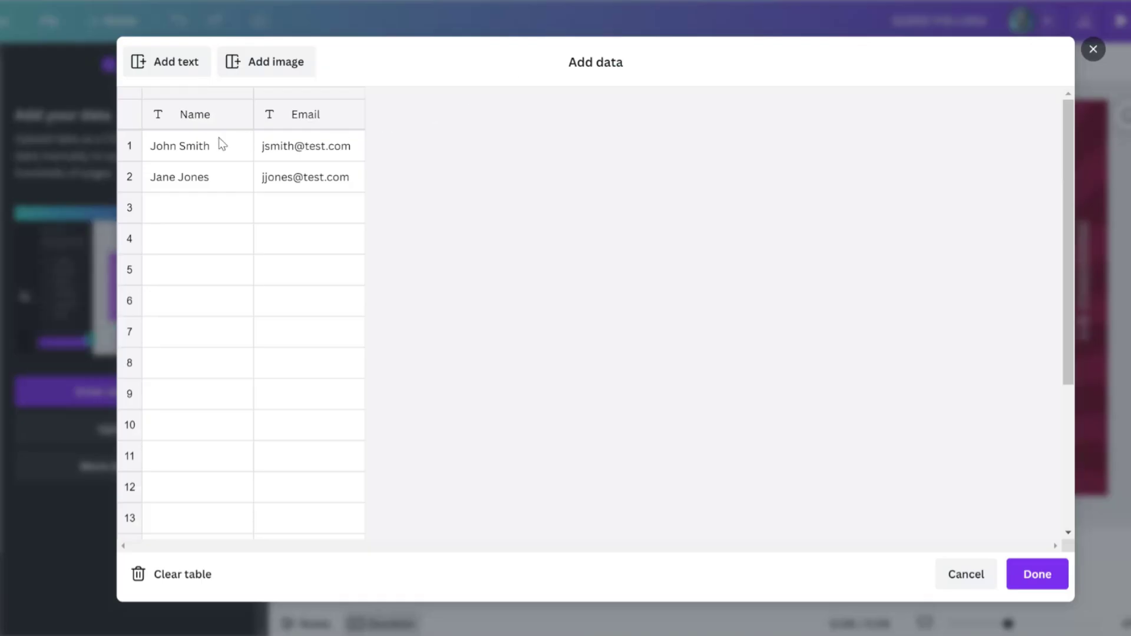
right_click(200, 110)
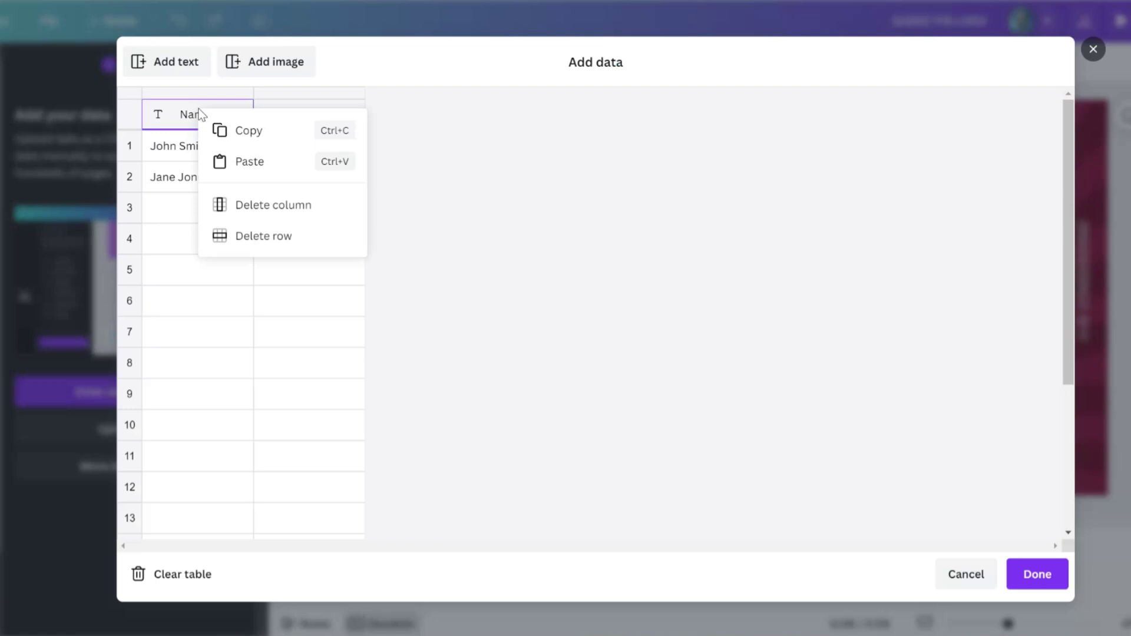
left_click(232, 157)
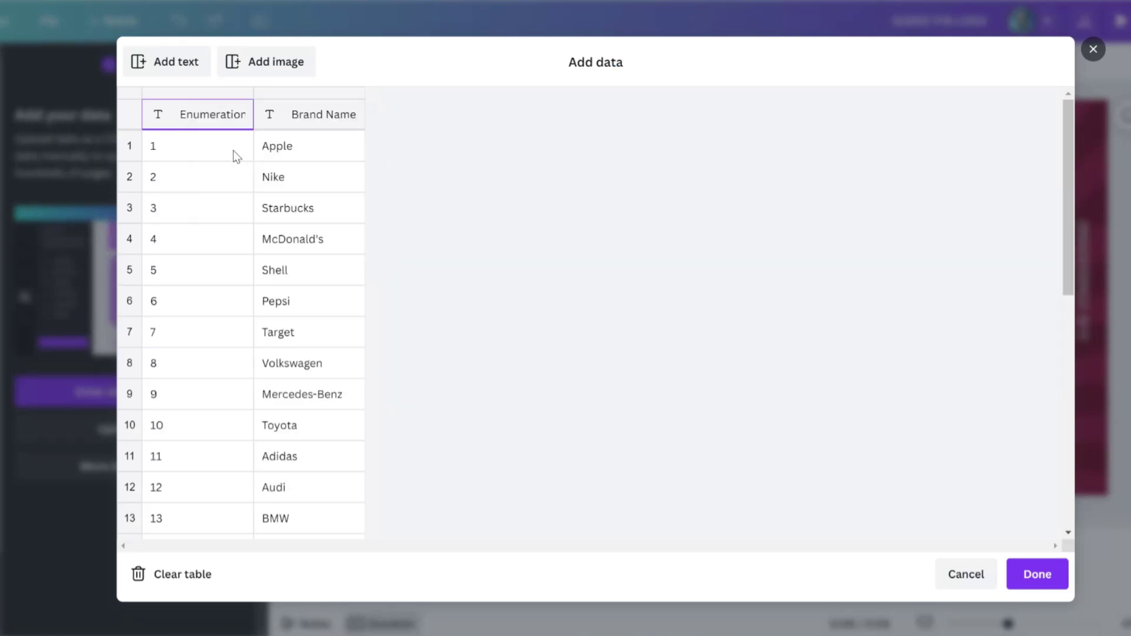
Add an image column to the data table and assign the Apple logo from the "Guess the logo" folder to row 1
left_click(269, 66)
left_click(403, 152)
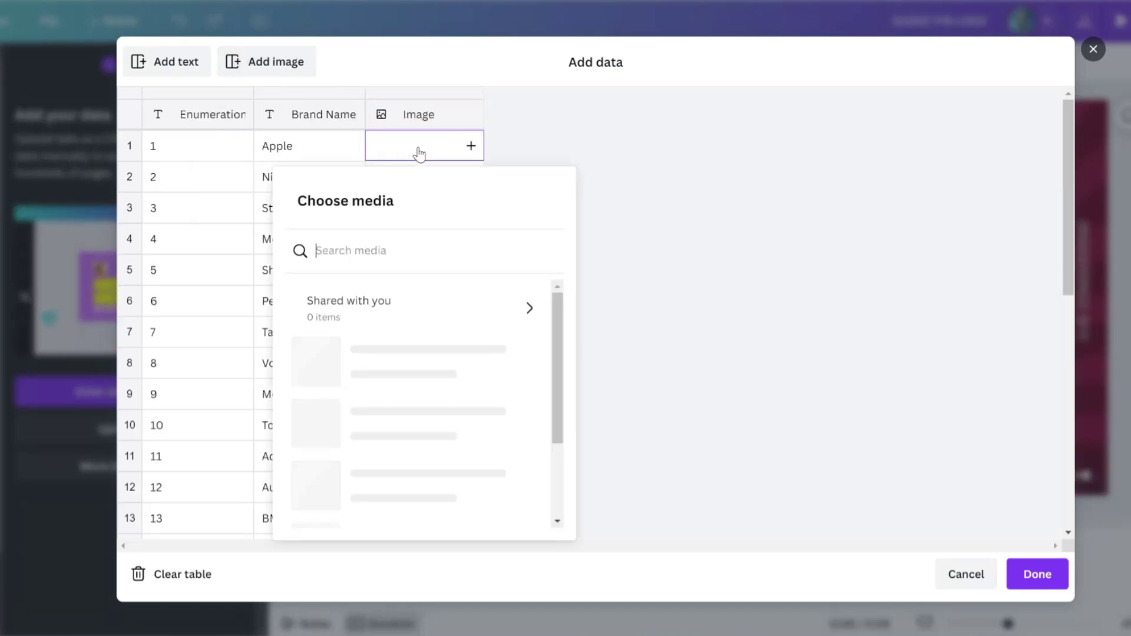
left_click(399, 412)
scroll(401, 393, "down", 5)
scroll(401, 394, "down", 2)
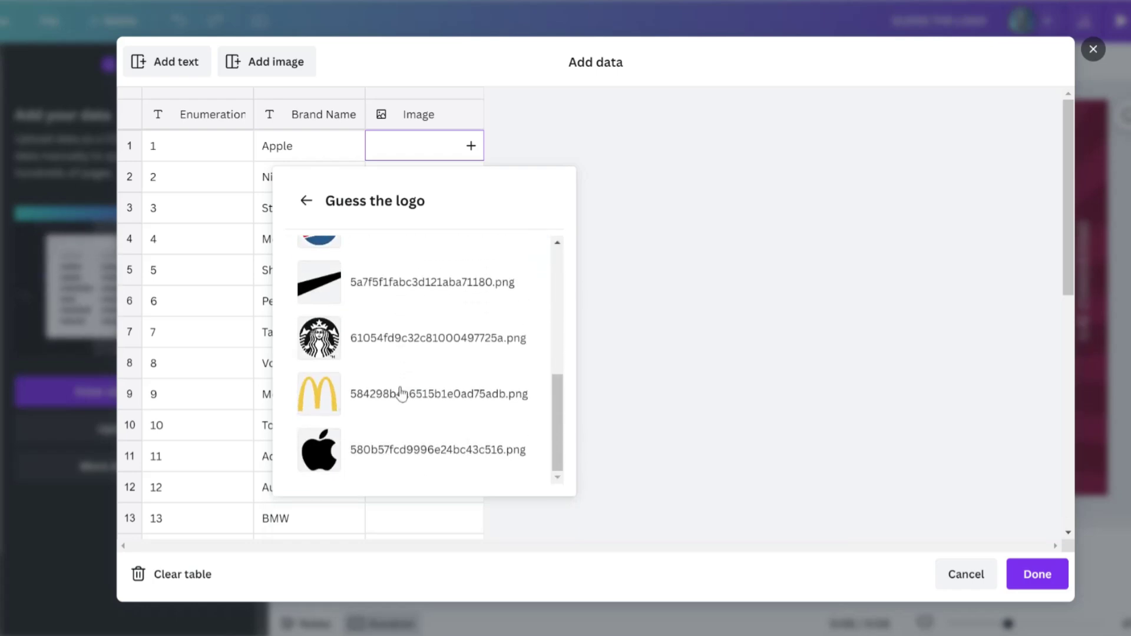
left_click(399, 459)
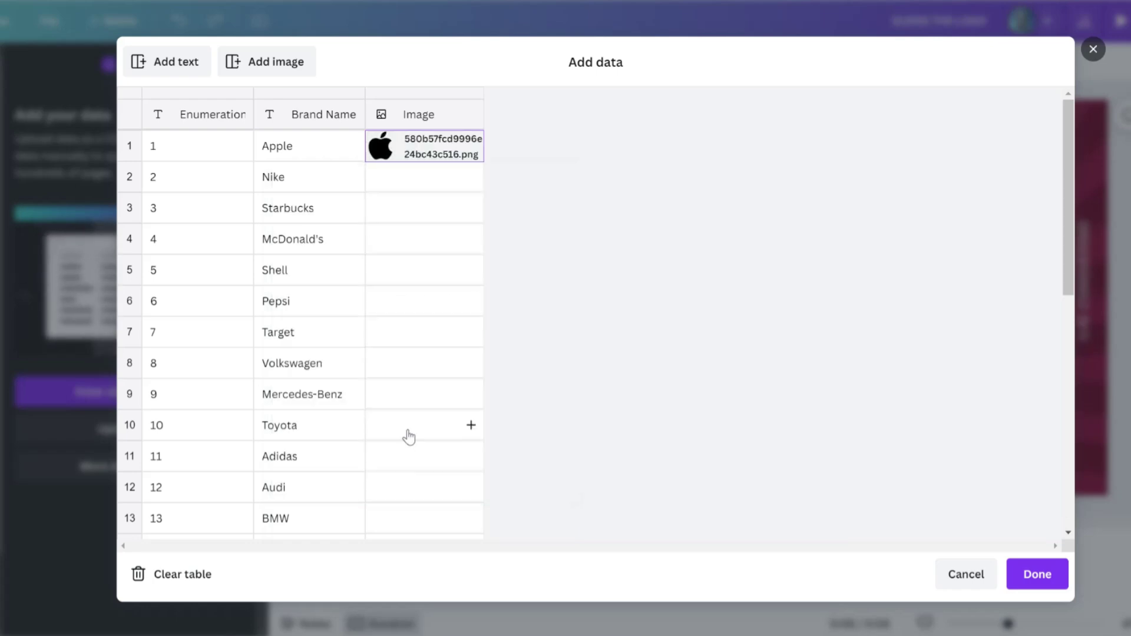
Assign the matching logos to the Nike, Starbucks, McDonald's and Shell rows, and confirm the data table
left_click(442, 179)
scroll(404, 342, "down", 5)
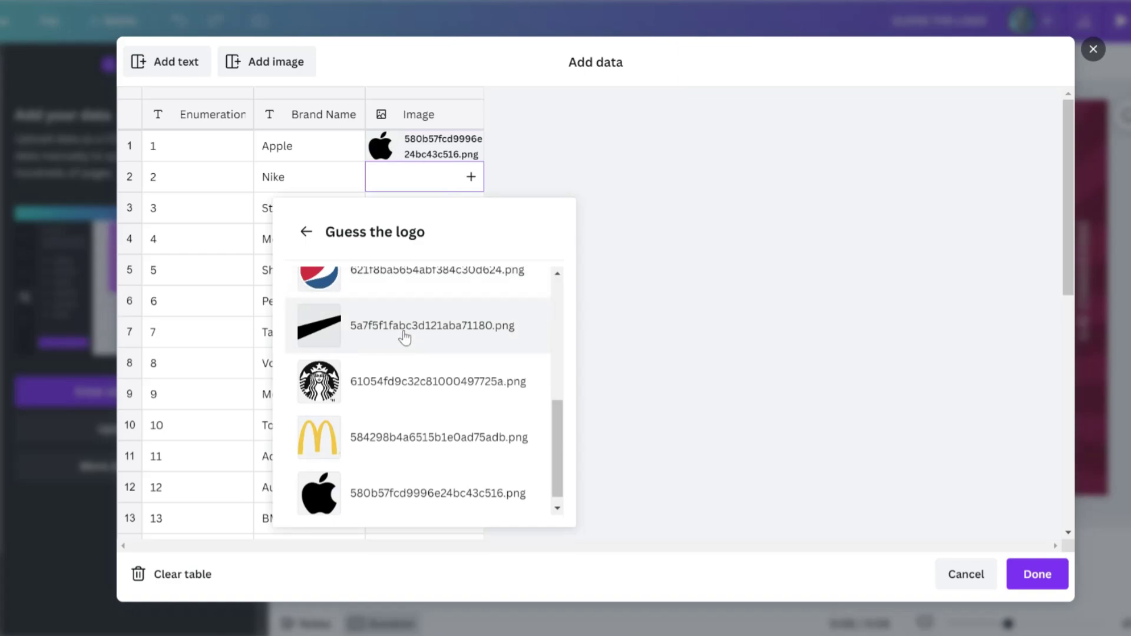
left_click(405, 336)
left_click(423, 218)
scroll(422, 384, "down", 3)
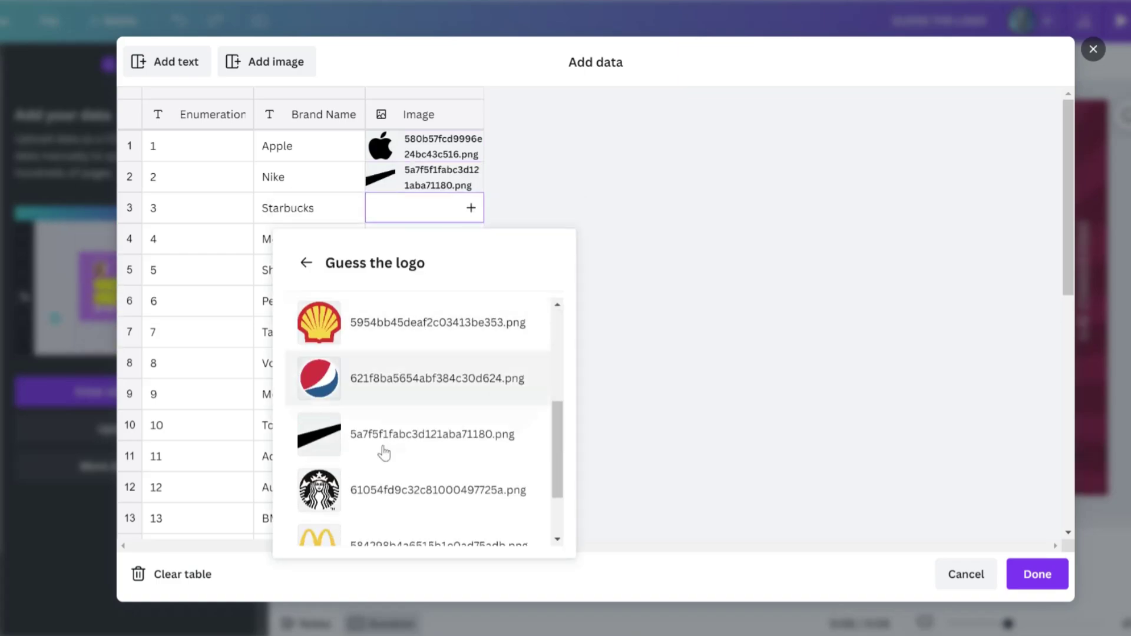
left_click(412, 485)
scroll(391, 409, "down", 3)
left_click(413, 321)
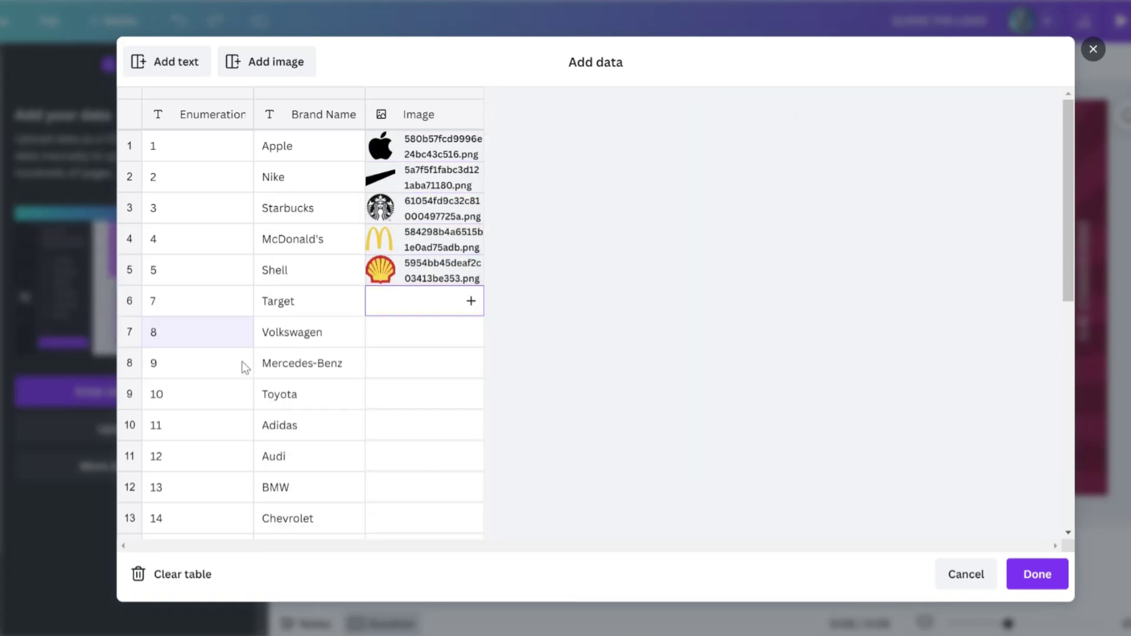
left_click(1035, 576)
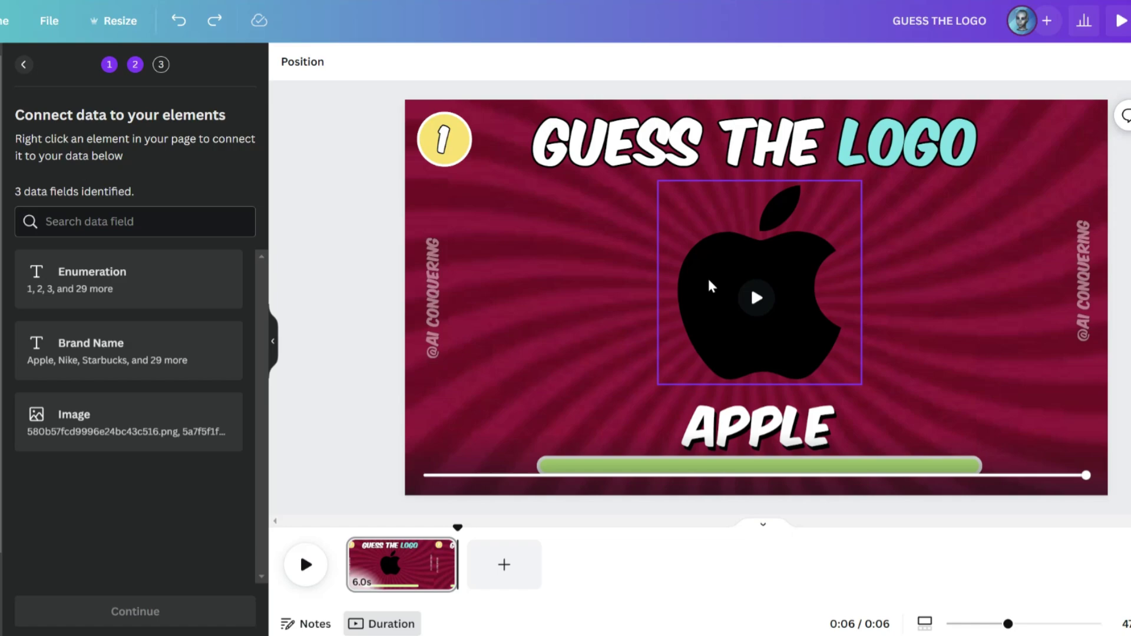
Connect the page's number text to the Enumeration field and the APPLE text to the Brand Name field
right_click(451, 142)
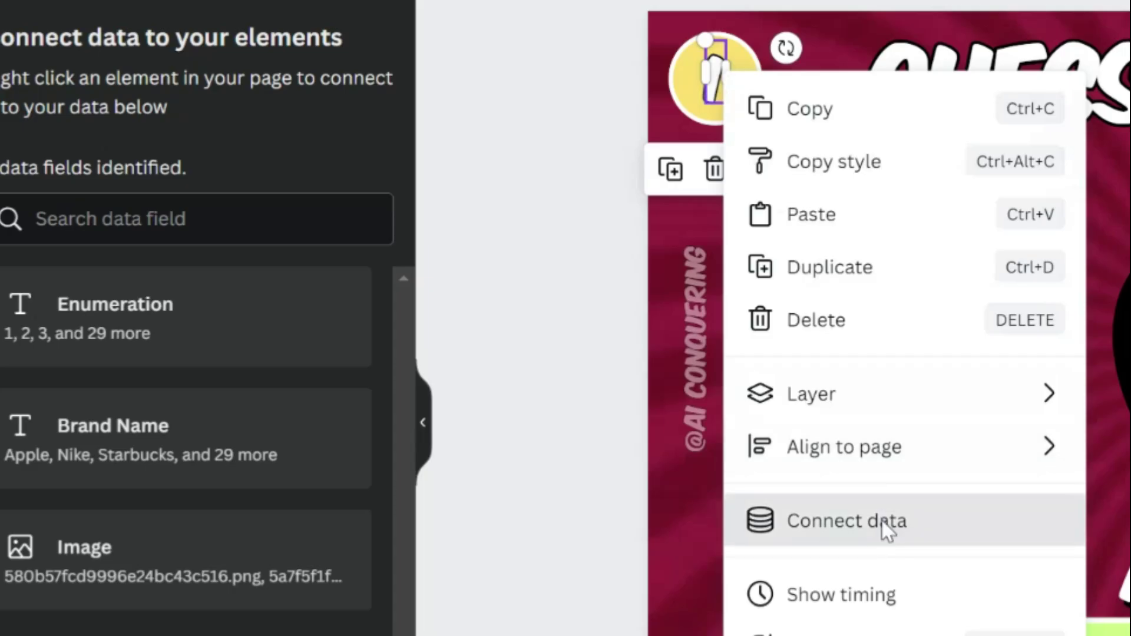
left_click(885, 522)
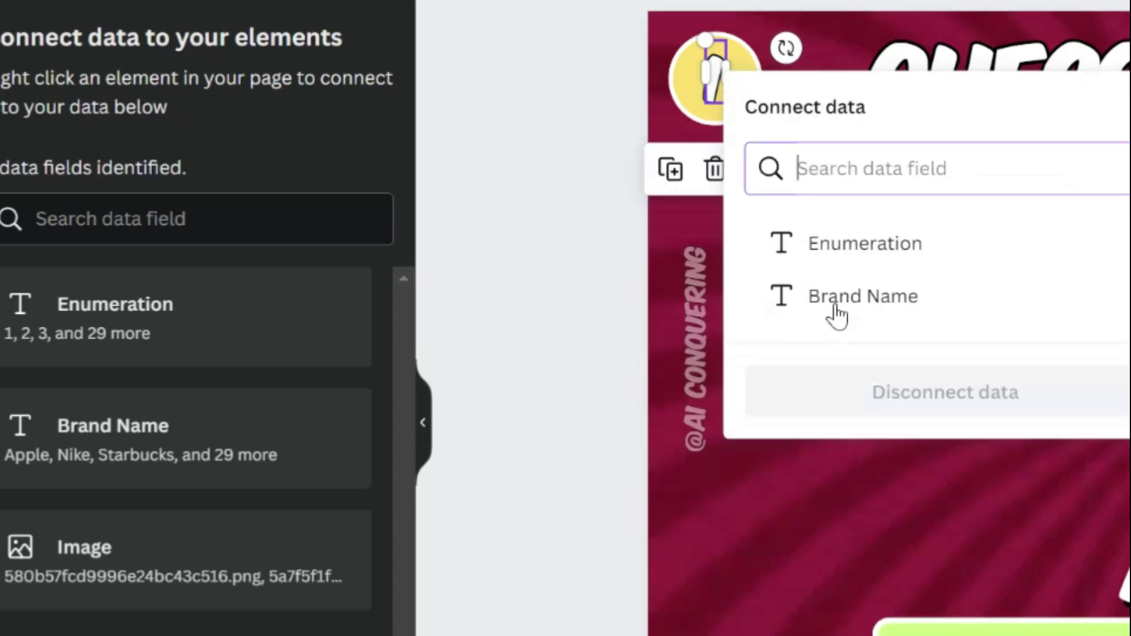
left_click(840, 245)
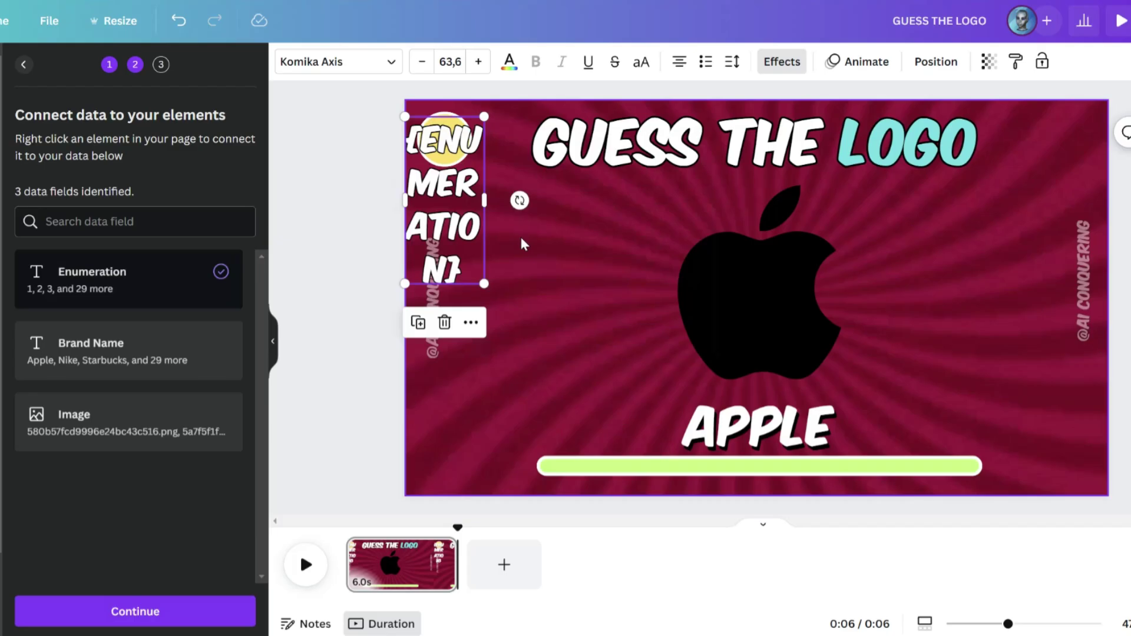
left_click(740, 429)
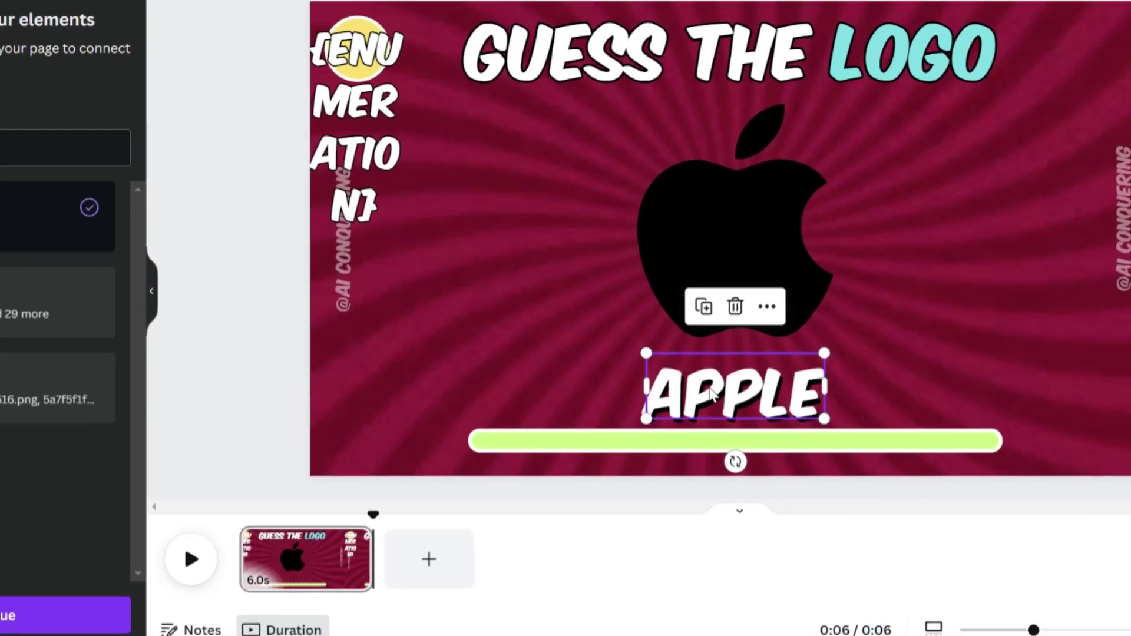
right_click(737, 420)
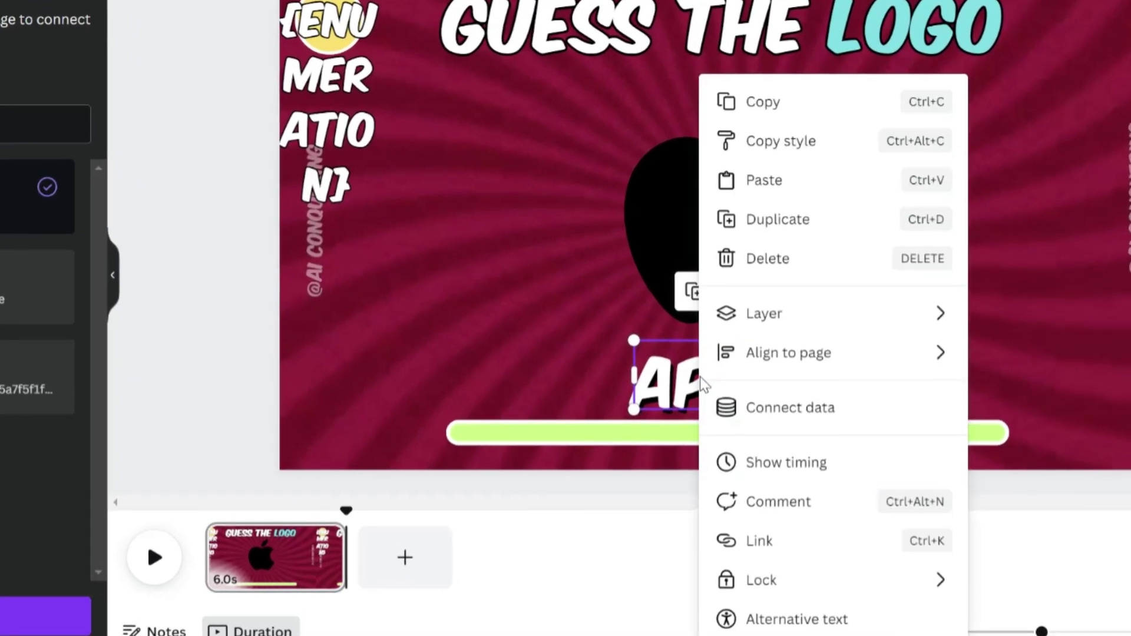
left_click(726, 406)
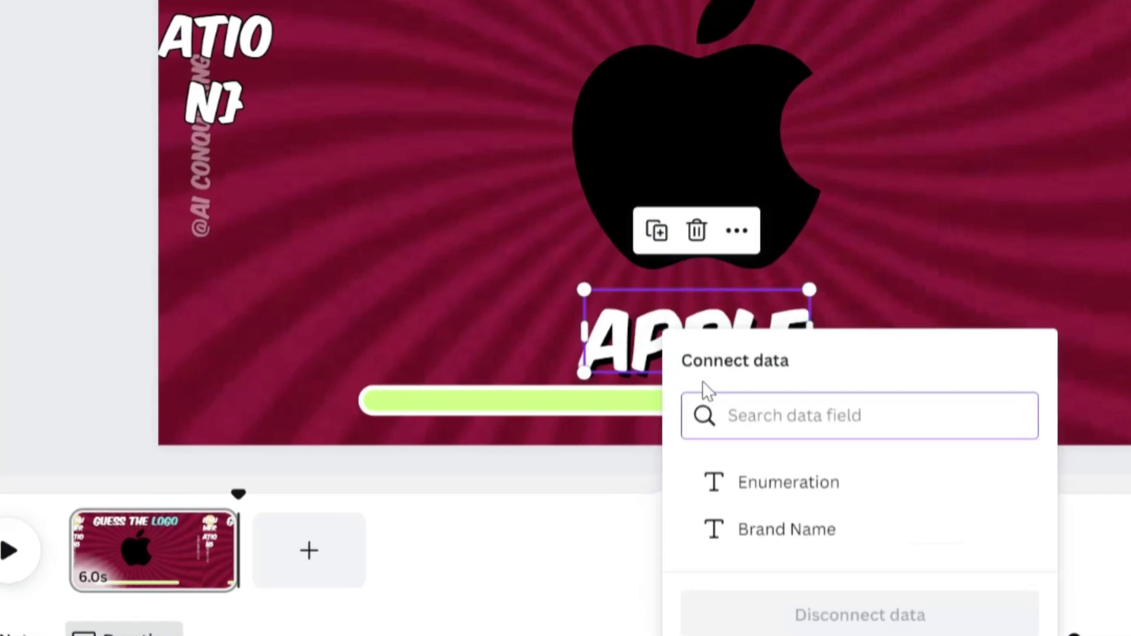
left_click(740, 531)
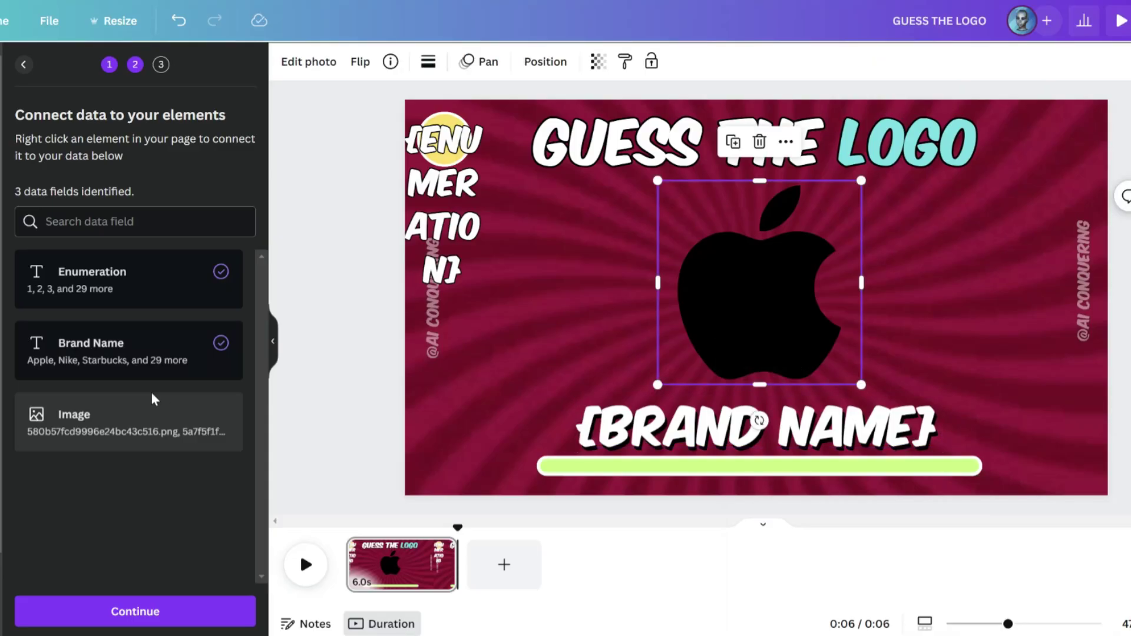
Check the Apple logo's options for a data connection, and continue the bulk creation with Enumeration and Brand Name connected
key("ctrl+z")
left_click(709, 285)
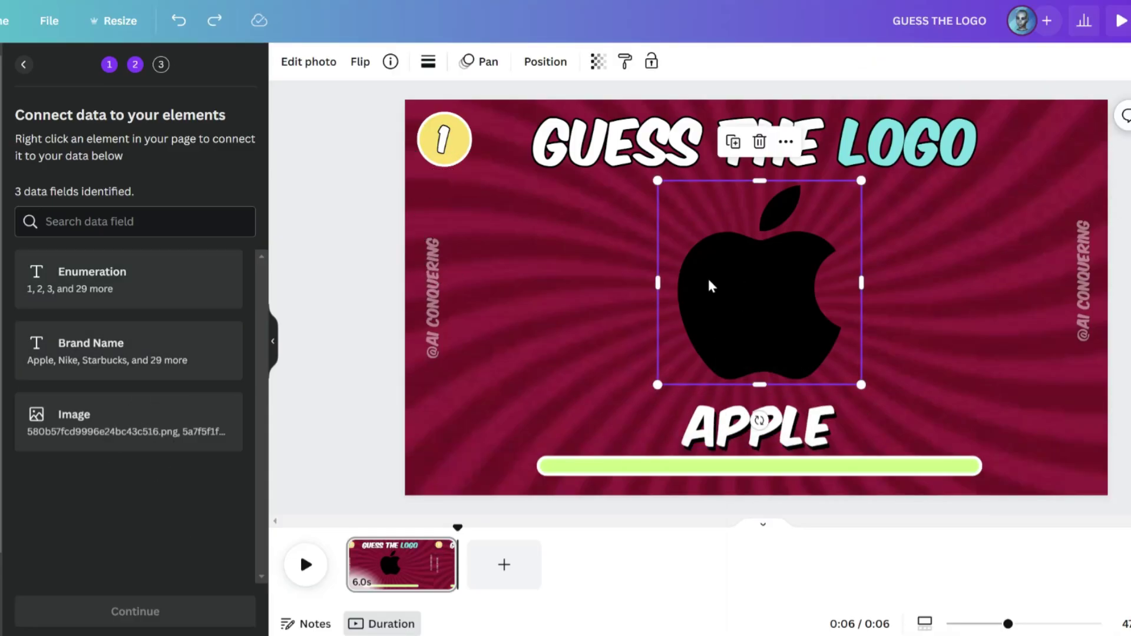
right_click(710, 286)
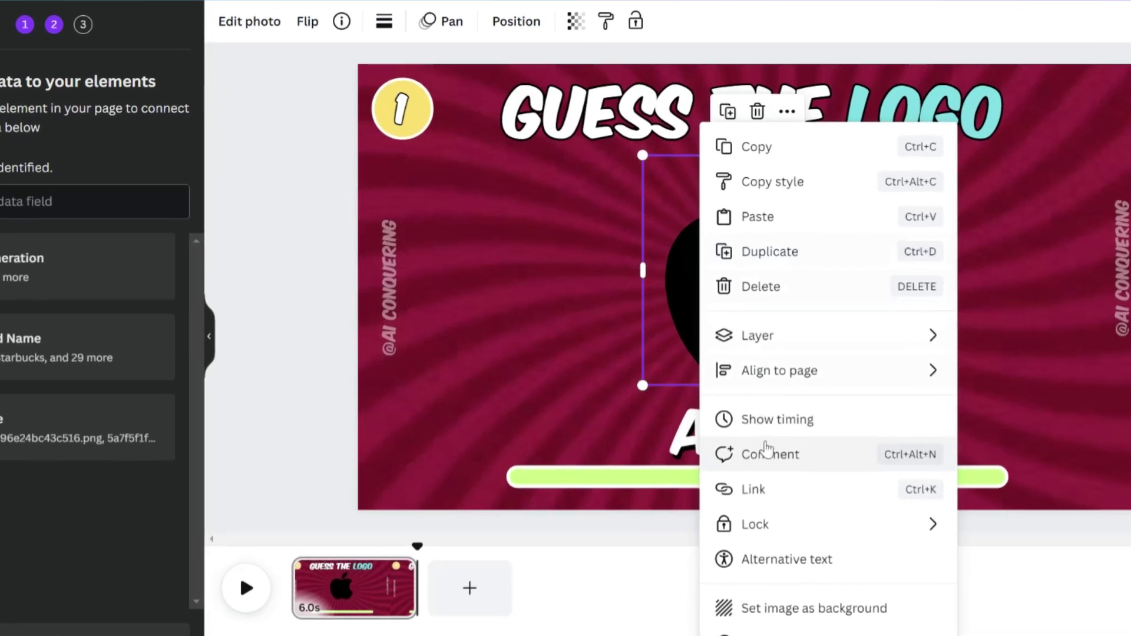
key("ctrl+y")
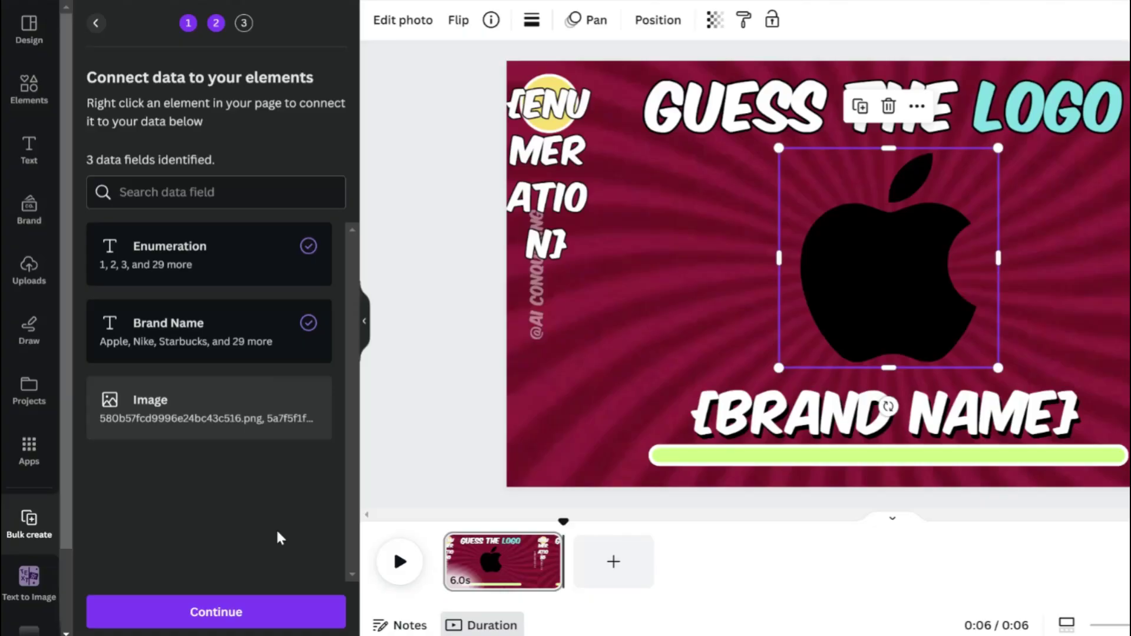
left_click(273, 607)
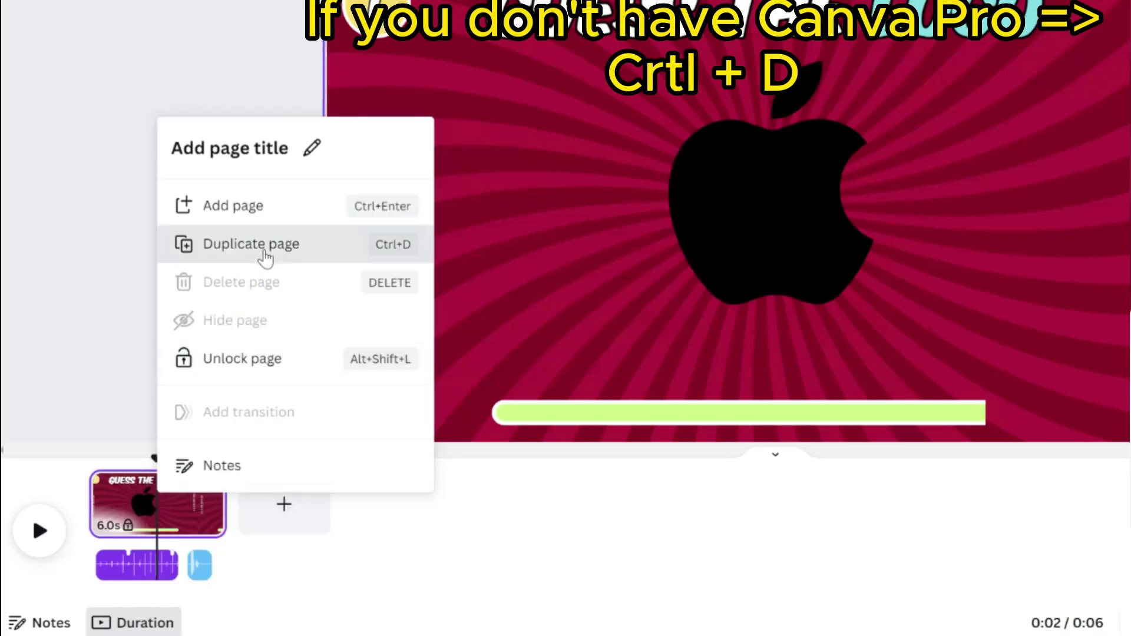
Duplicate the Apple quiz page five times as the alternative to bulk creation without Canva Pro
left_click(265, 258)
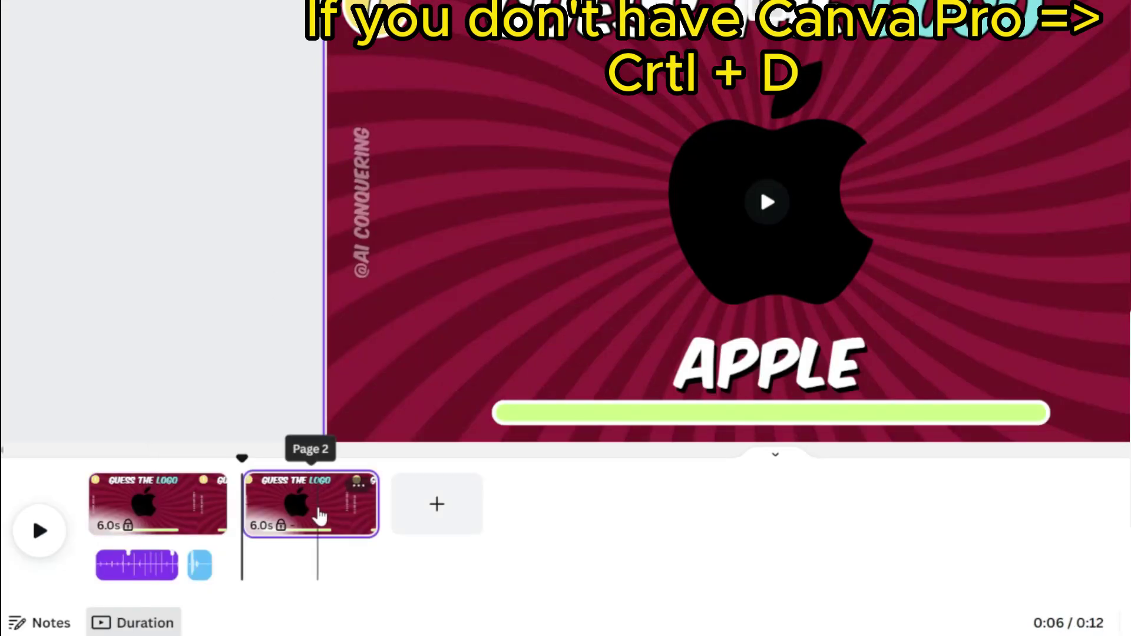
key("ctrl+d")
key("ctrl+d")
key("ctrl+d")
key("ctrl+d")
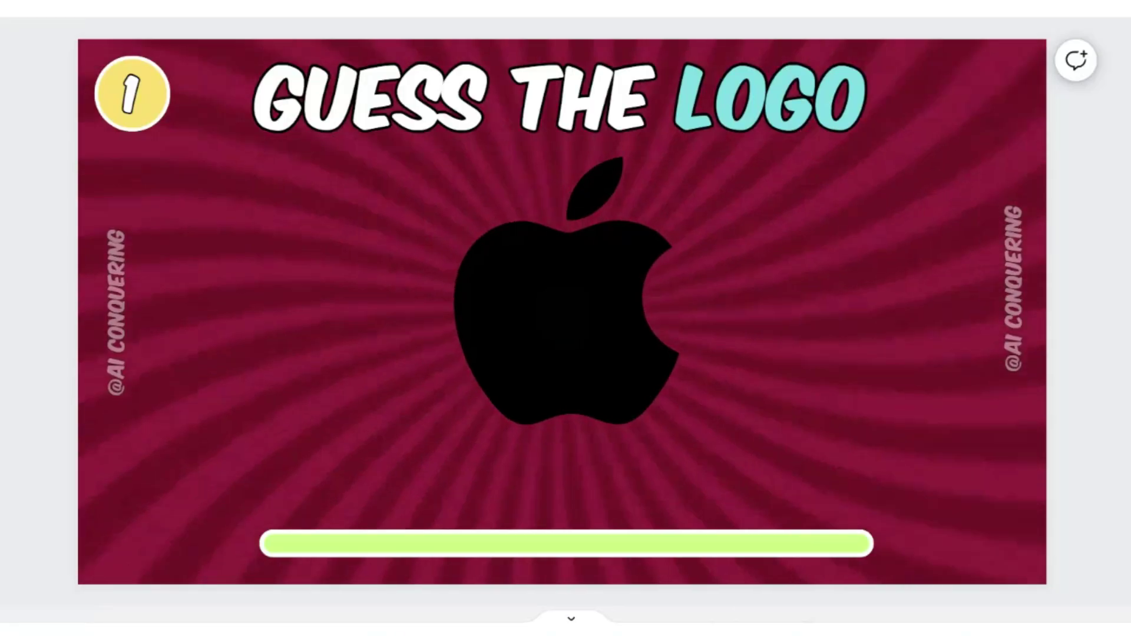
left_click_drag(17, 630, 584, 629)
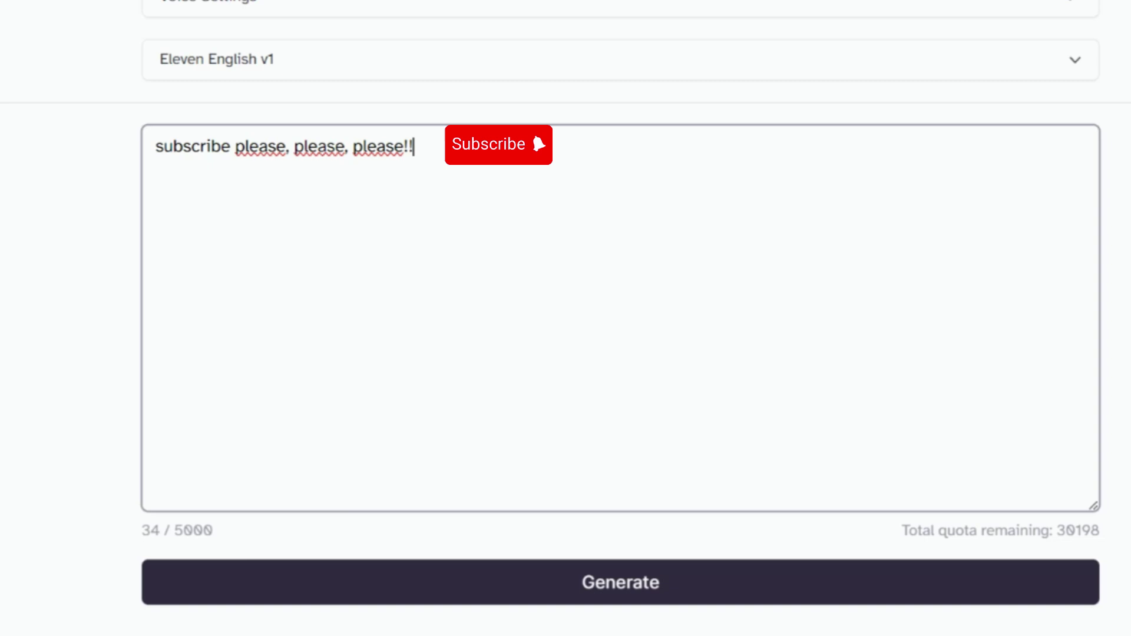
Switch to ElevenLabs, replace the speech text with "apple" and generate the voice clip
key("ctrl+a")
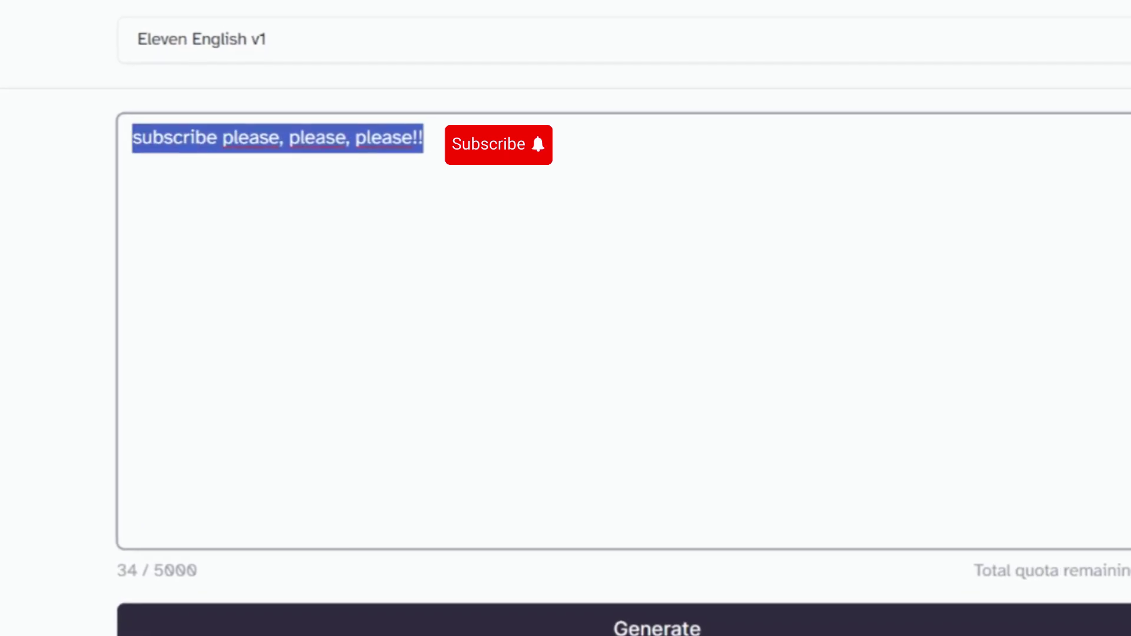
type("apple")
key("Return")
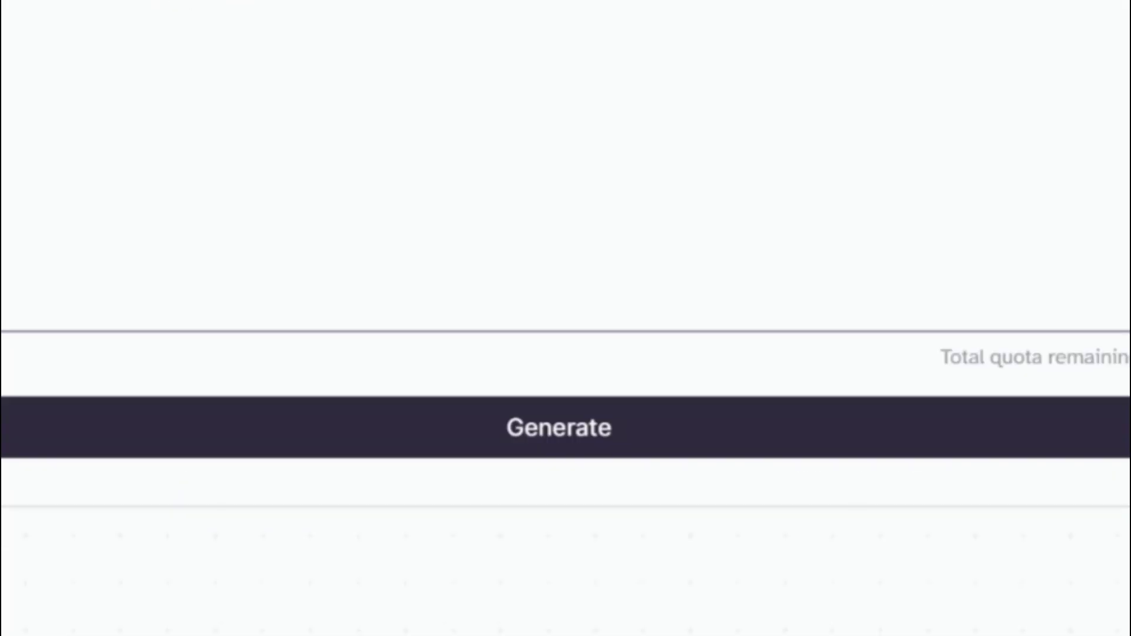
left_click(846, 445)
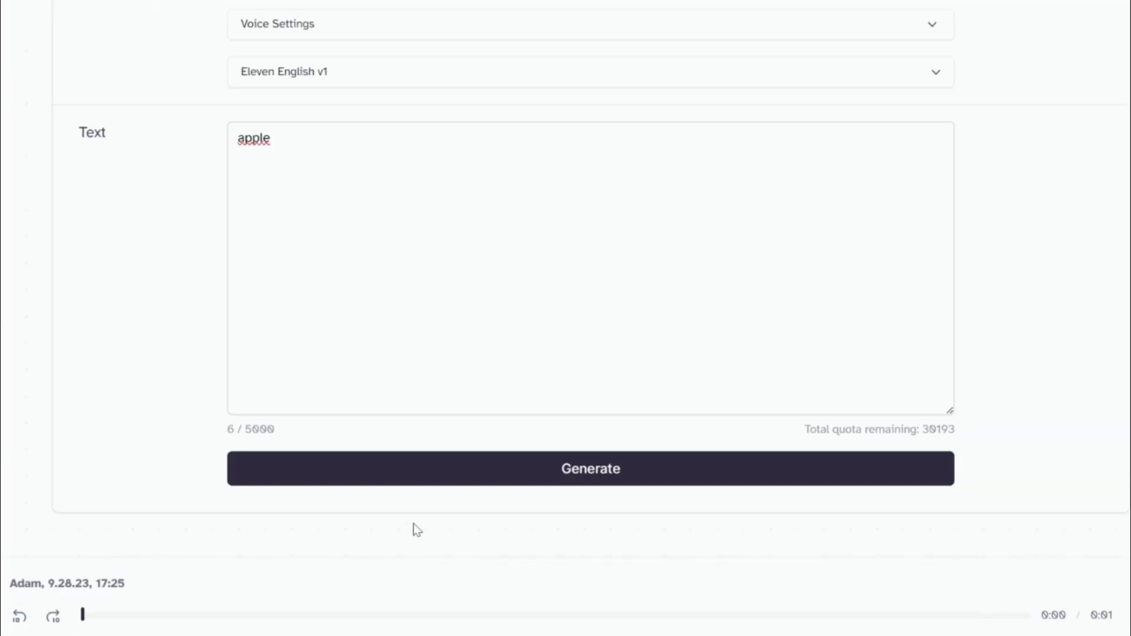
left_click(452, 463)
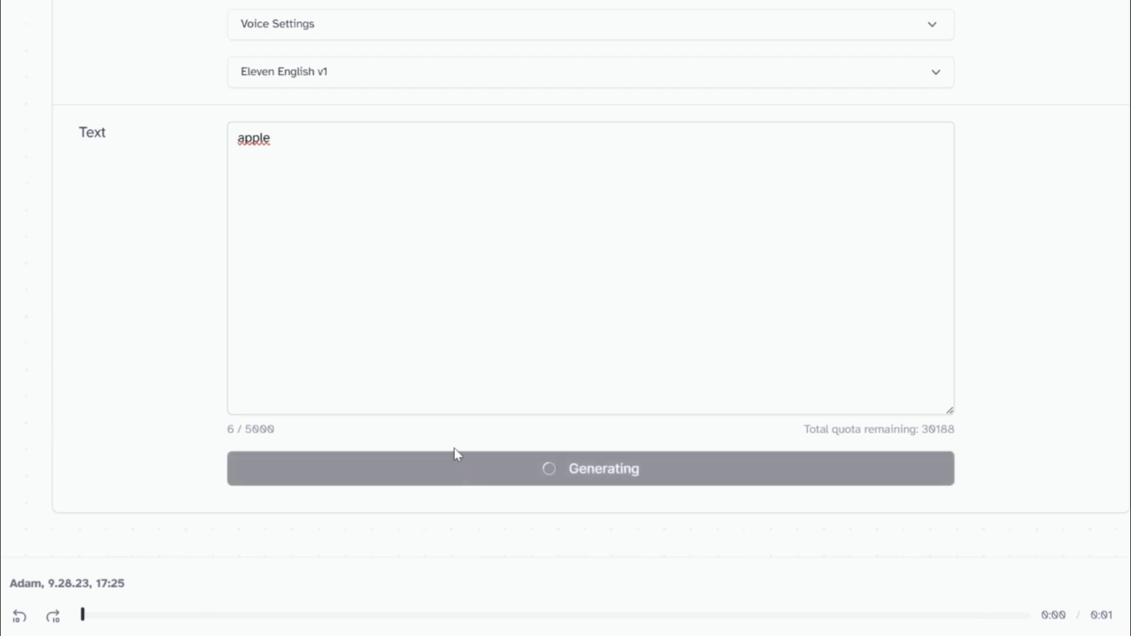
left_click(347, 476)
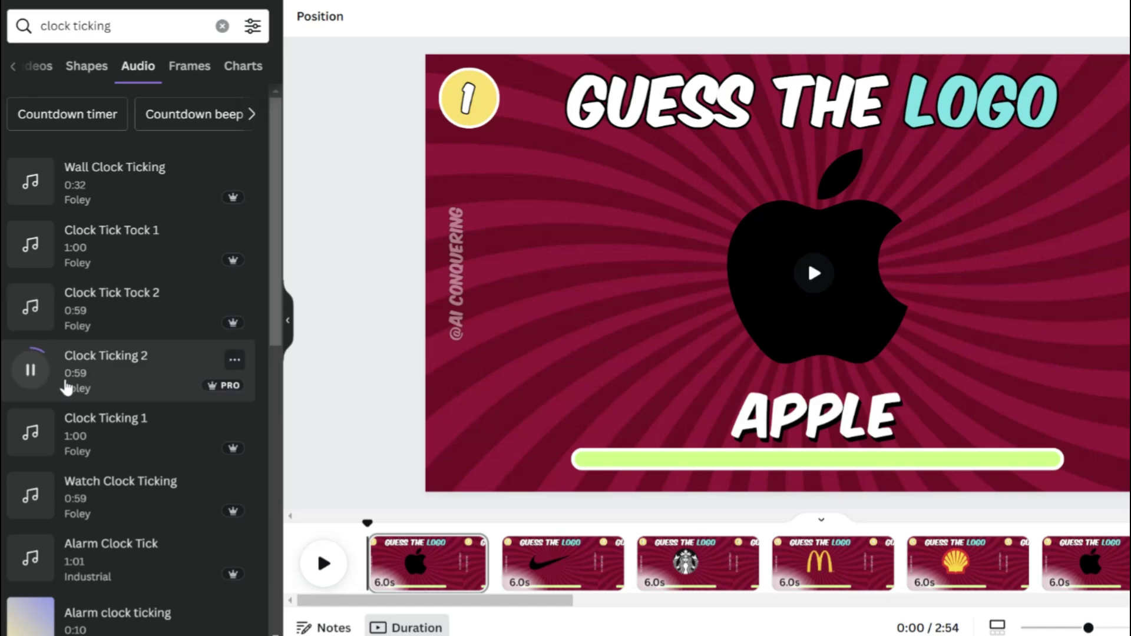
Back in Canva, add the "Clock Ticking 2" audio to the timeline and place short pieces of it under the successive quiz pages
left_click_drag(66, 387, 317, 528)
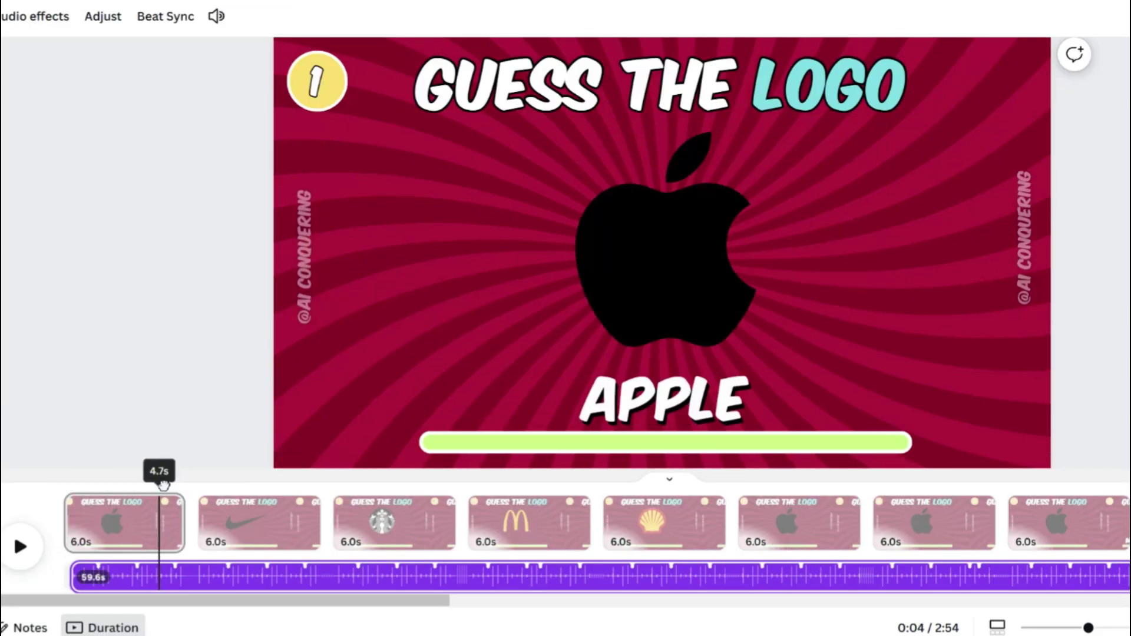
left_click_drag(73, 576, 367, 575)
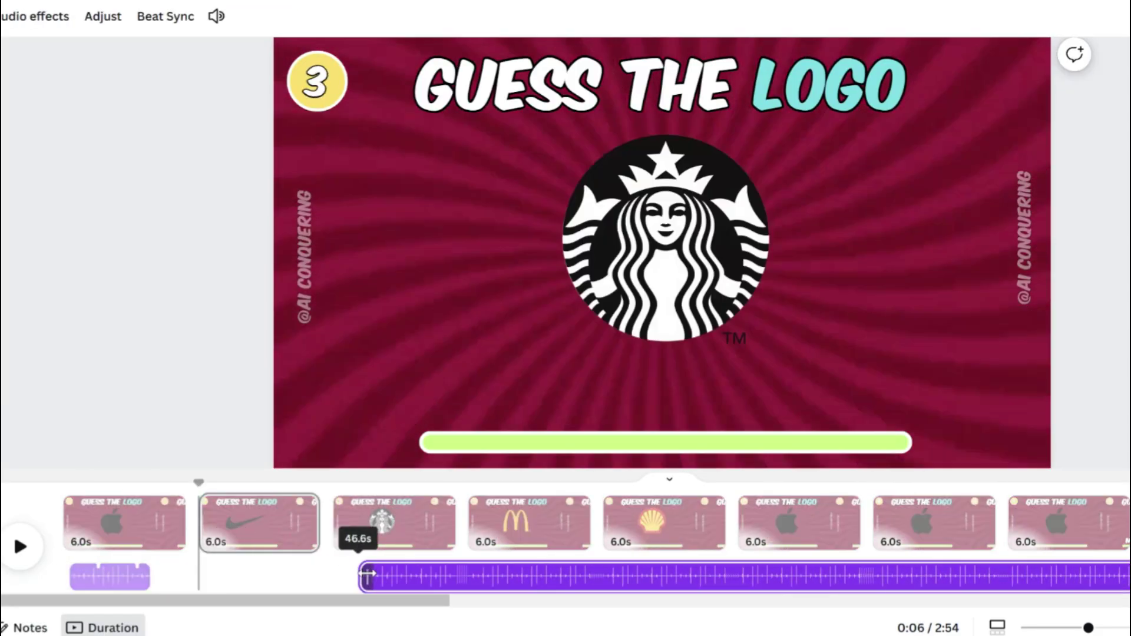
right_click(132, 576)
left_click(190, 255)
left_click_drag(185, 576, 251, 576)
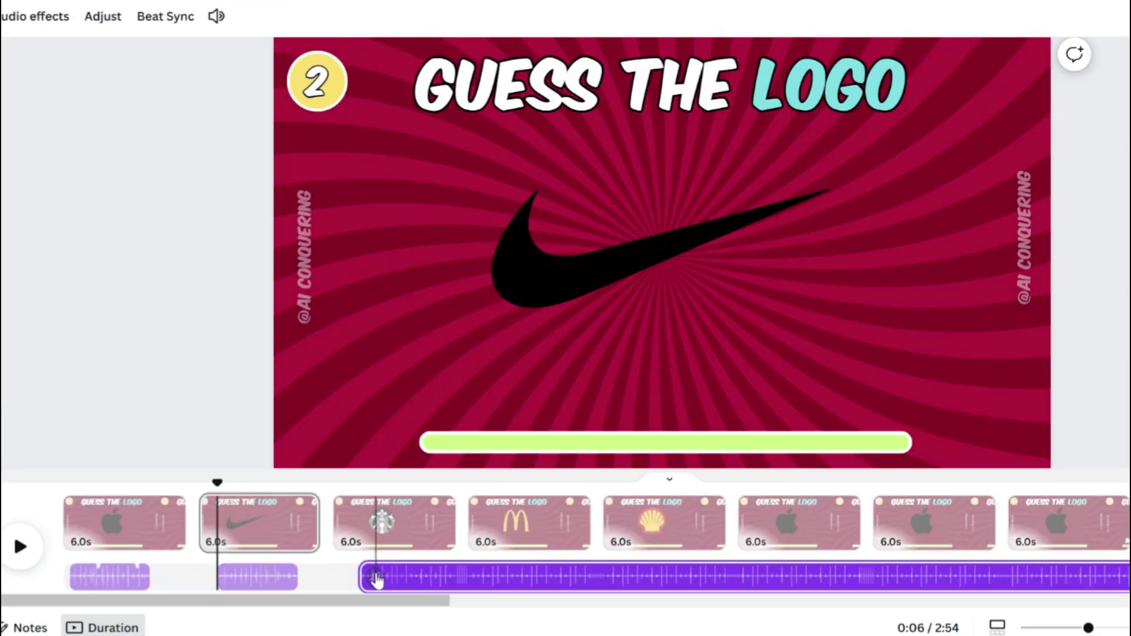
left_click_drag(376, 579, 551, 577)
key("ctrl+v")
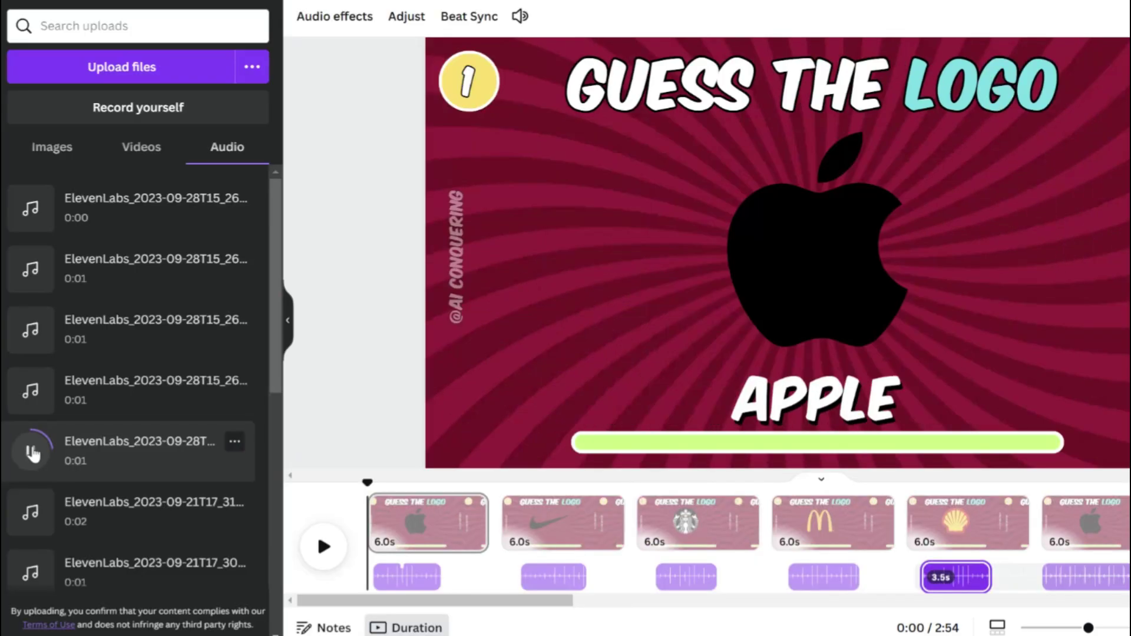
Place the ElevenLabs voice clip right after the ticking sound on the Apple page, and preview the video from the start
left_click(30, 453)
left_click_drag(30, 453, 452, 568)
left_click_drag(454, 575, 451, 576)
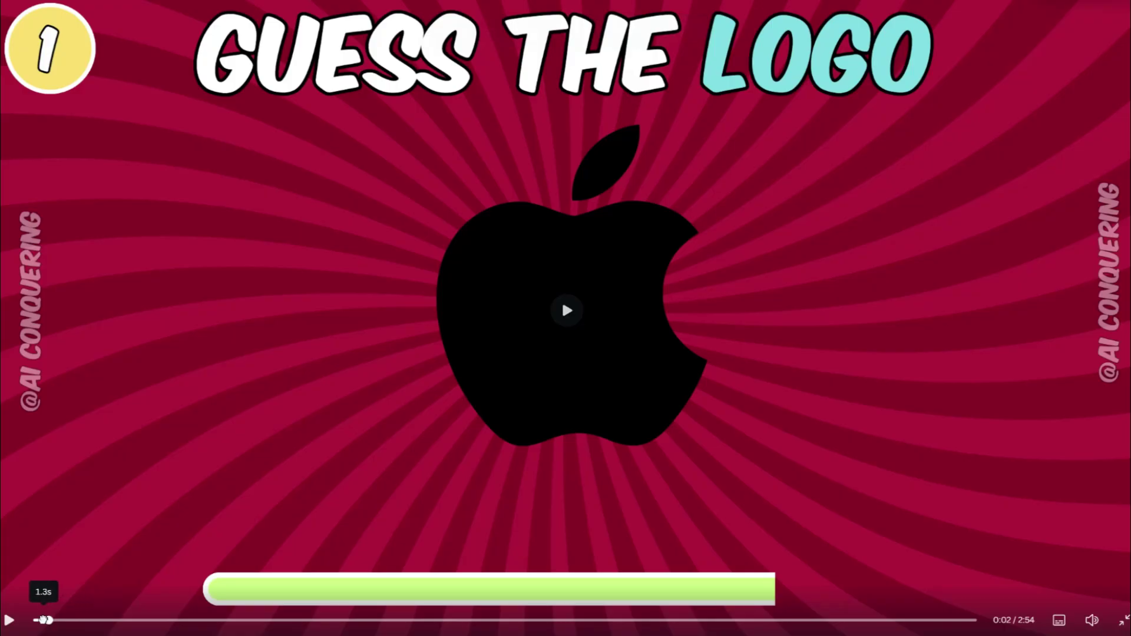
left_click_drag(44, 621, 4, 620)
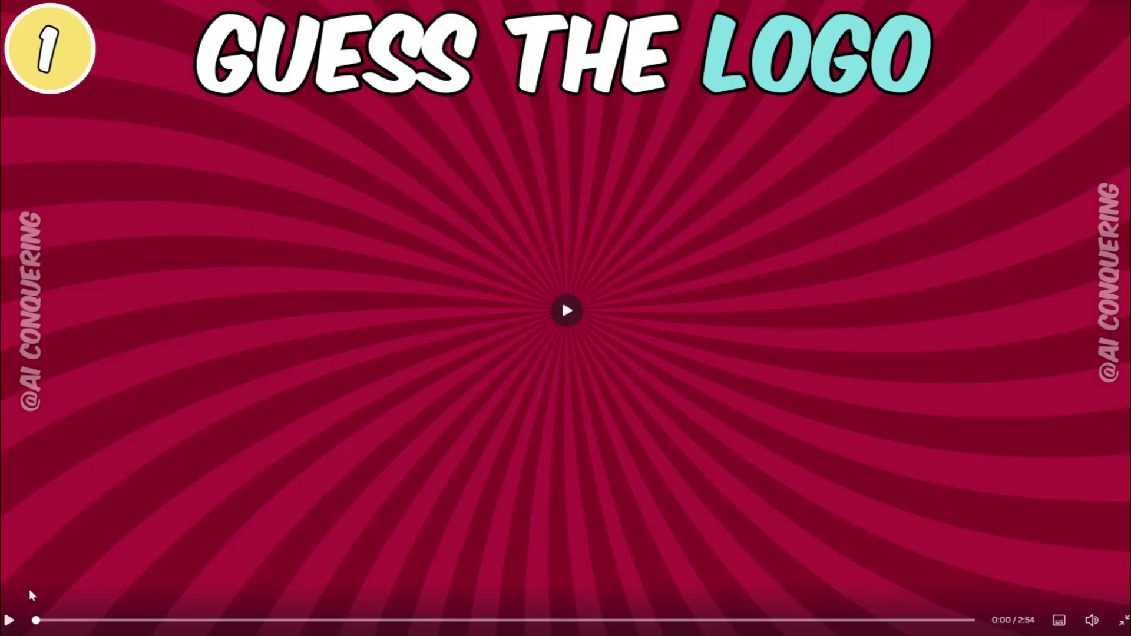
left_click(572, 316)
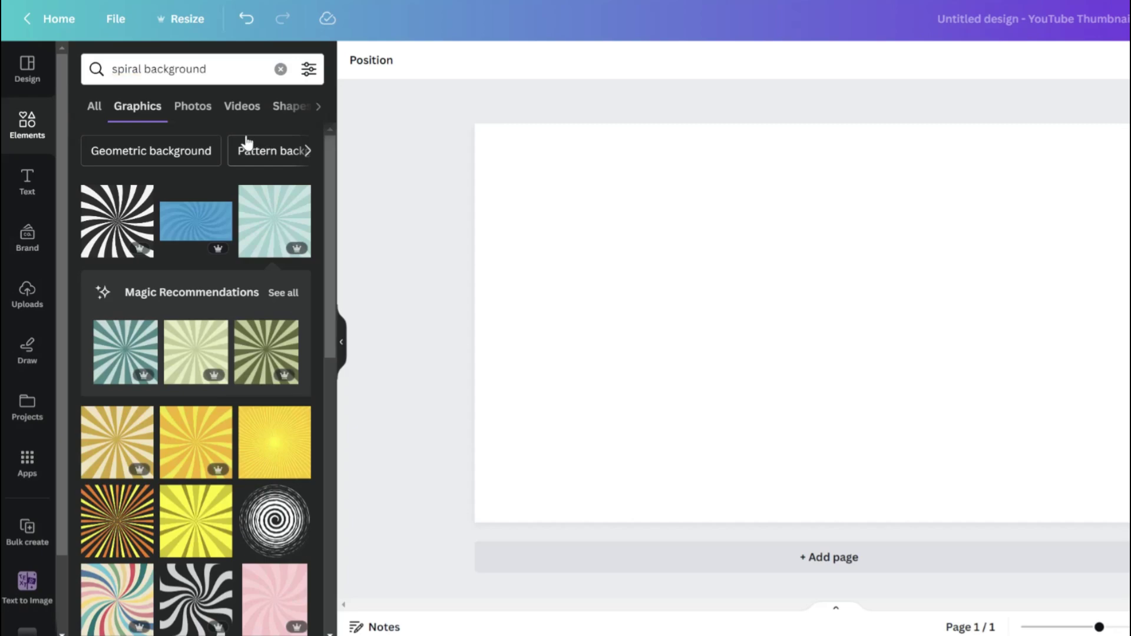
Add the light teal sunburst graphic to the blank thumbnail and set it as the page background
left_click(260, 206)
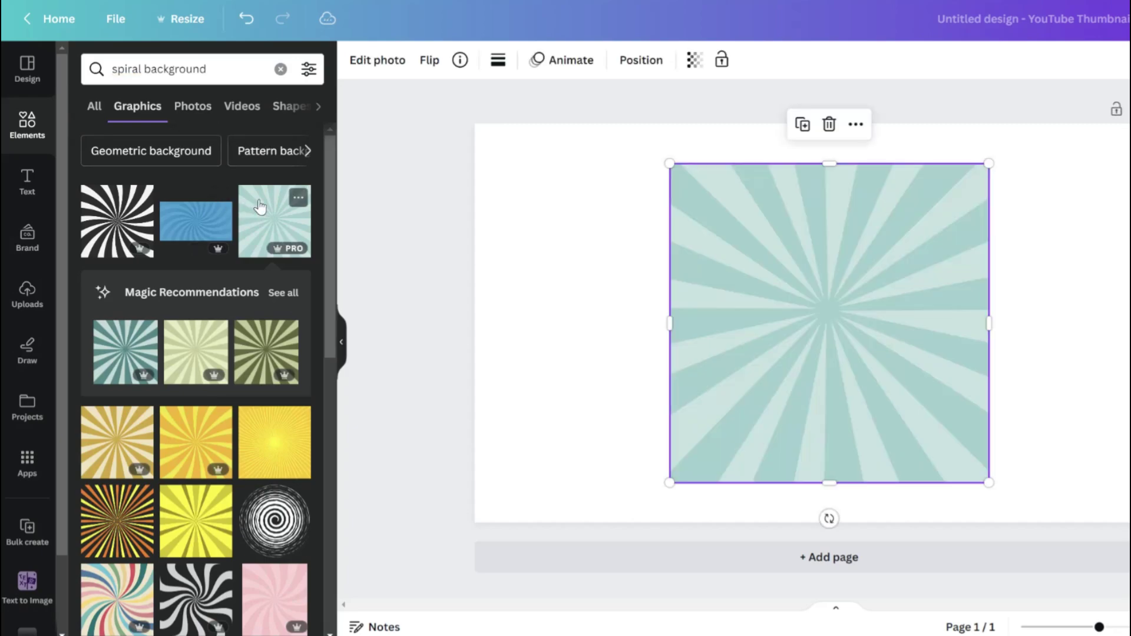
right_click(681, 334)
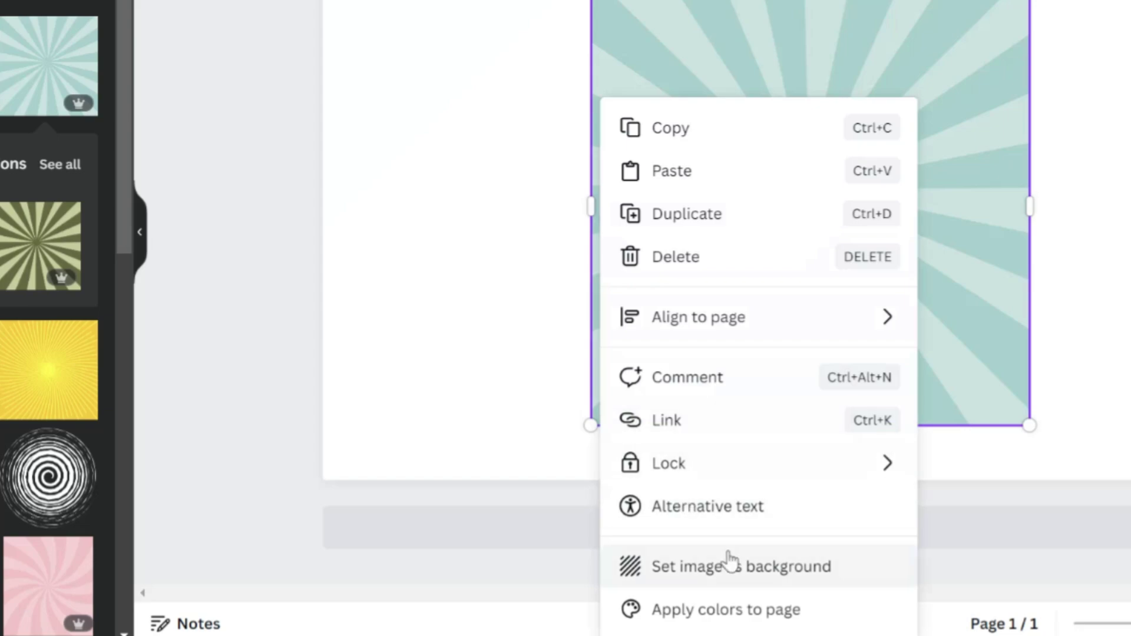
left_click(769, 584)
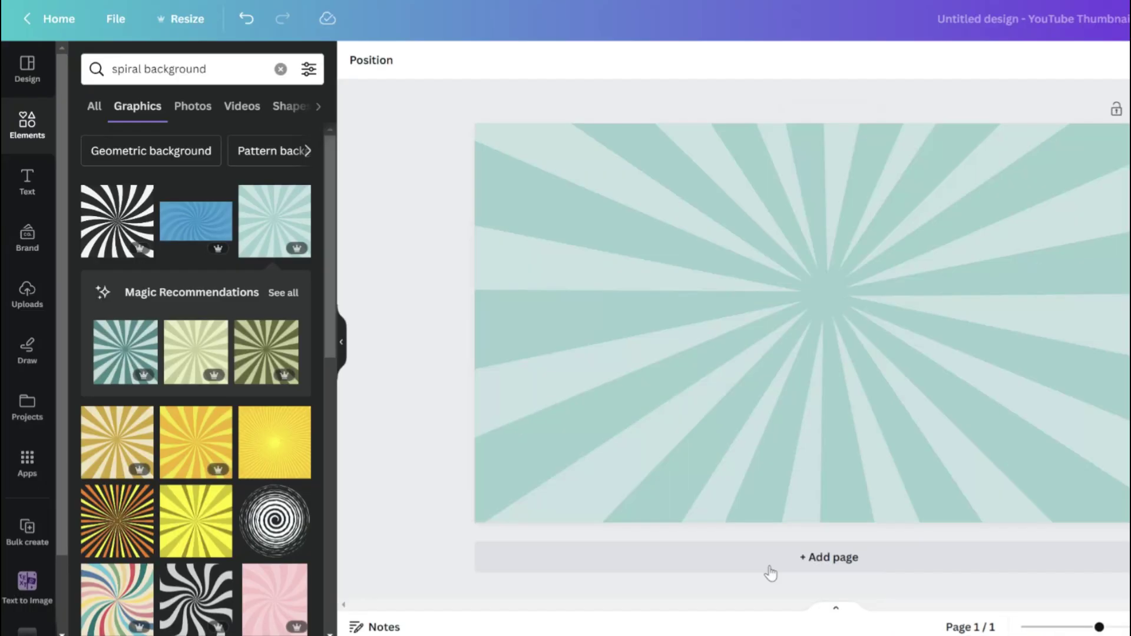
left_click(341, 341)
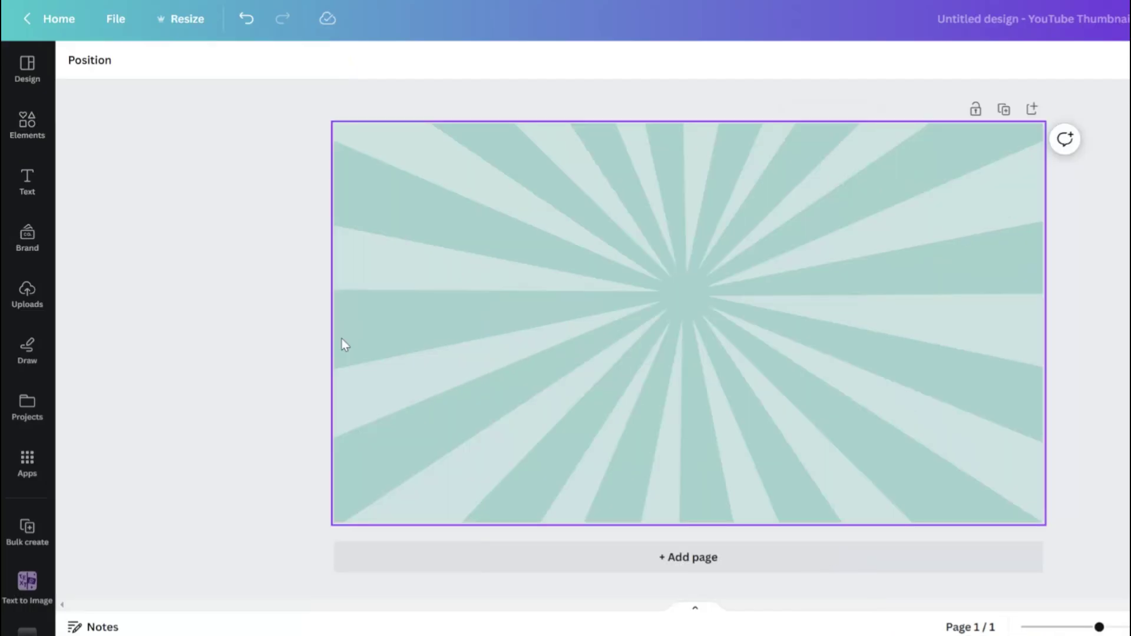
Add a square shape for the title banner and fill it with a saturated bright red
key("r")
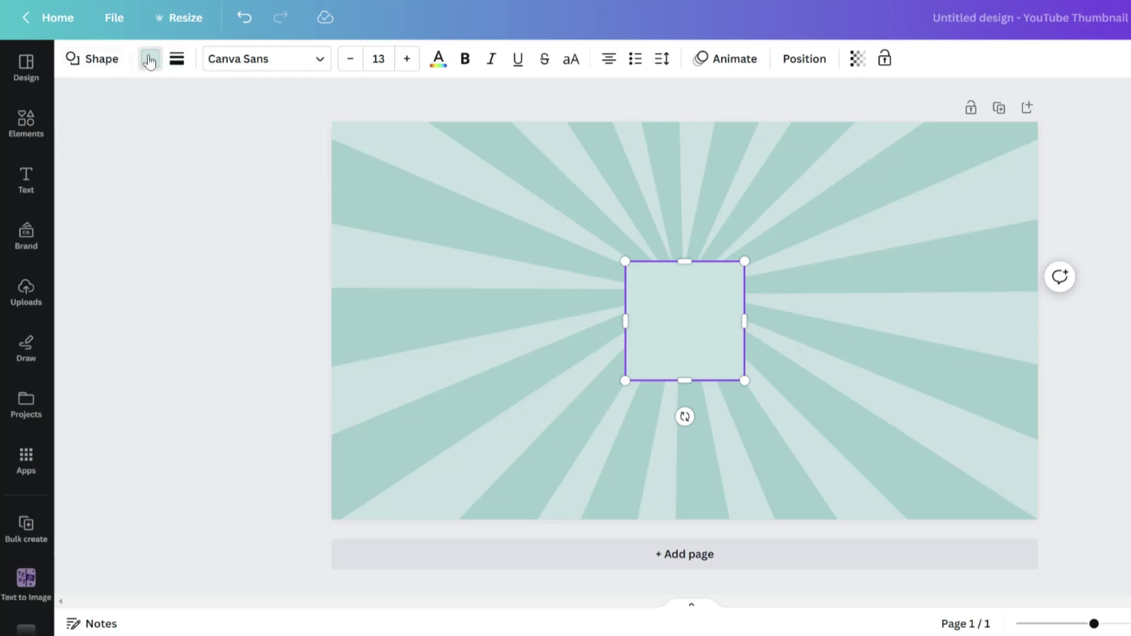
left_click(149, 61)
left_click(88, 151)
left_click_drag(176, 326, 90, 323)
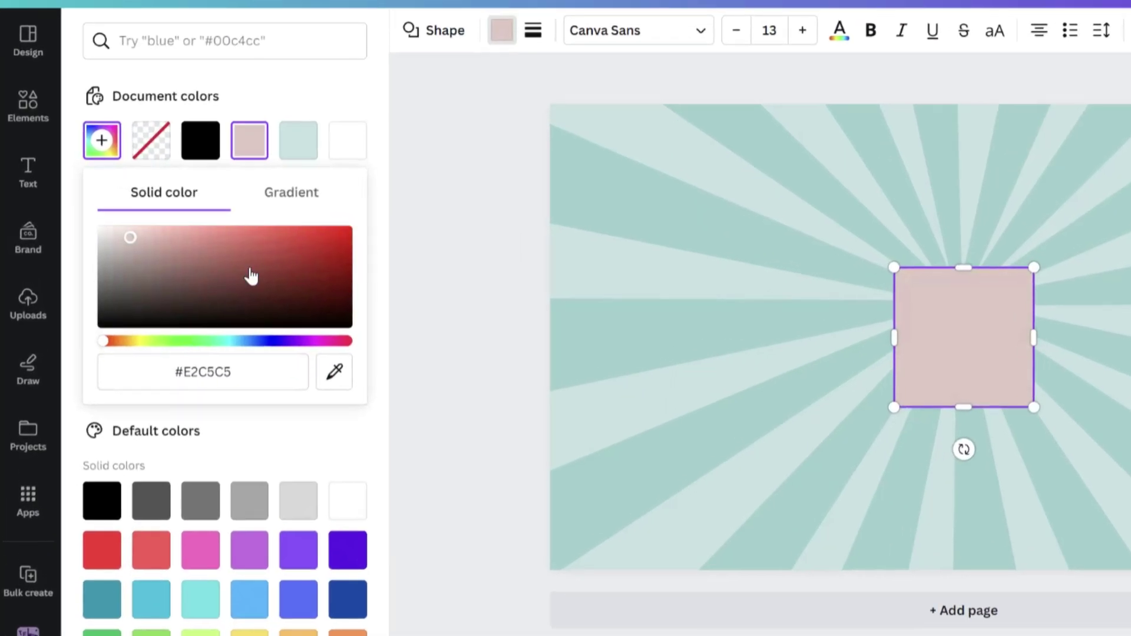
left_click_drag(251, 276, 419, 176)
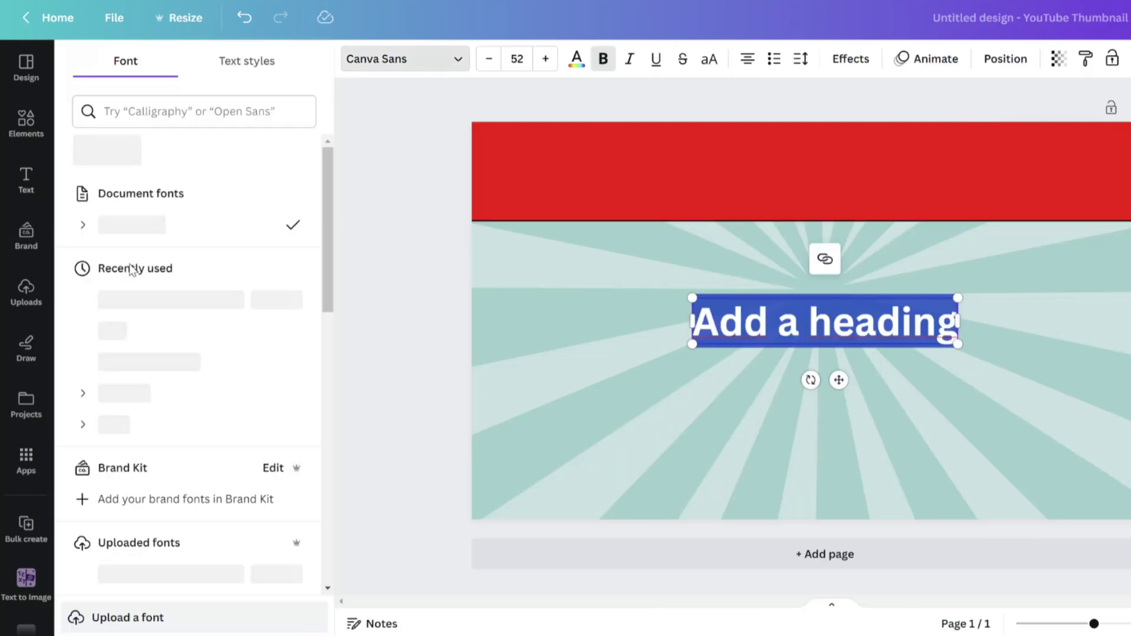
Set the heading in the Komika Axis font, change its text to "GUESS 100 LOGOS", and fit it onto the red banner
left_click(196, 499)
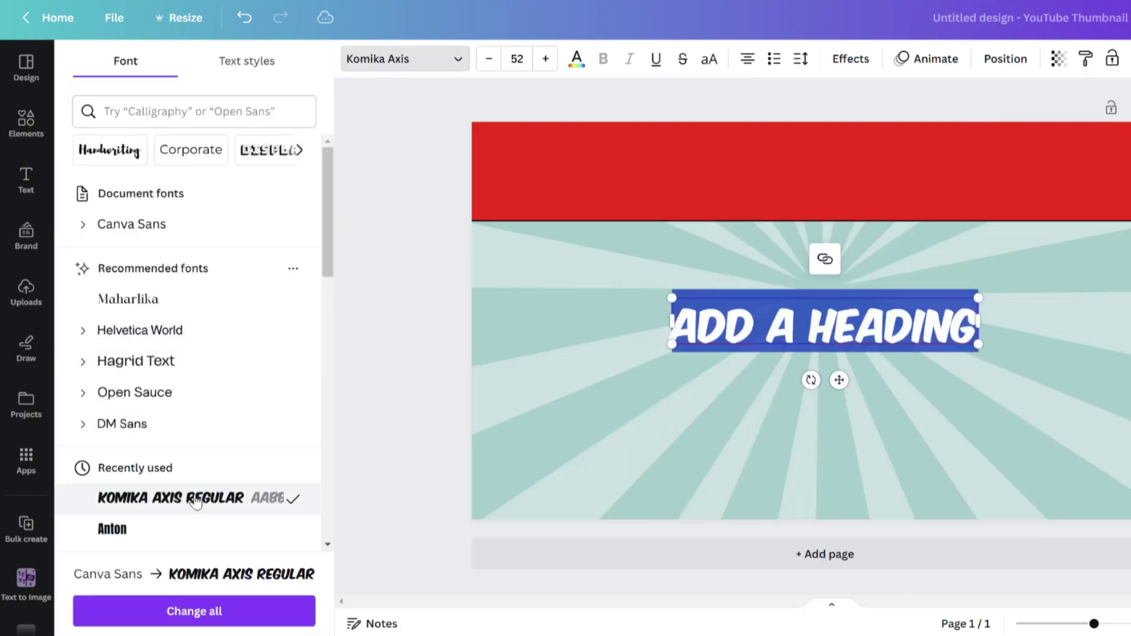
type("GUESS 100 LOGOS")
left_click_drag(624, 296, 399, 260)
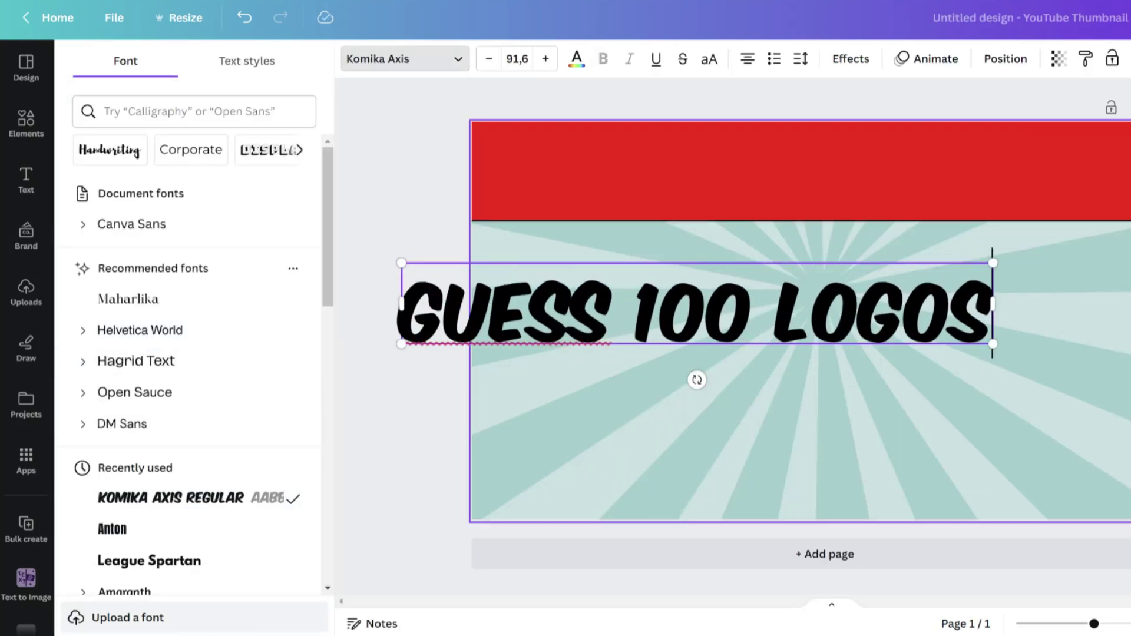
left_click_drag(531, 280, 666, 149)
left_click_drag(532, 126, 529, 127)
left_click(677, 164)
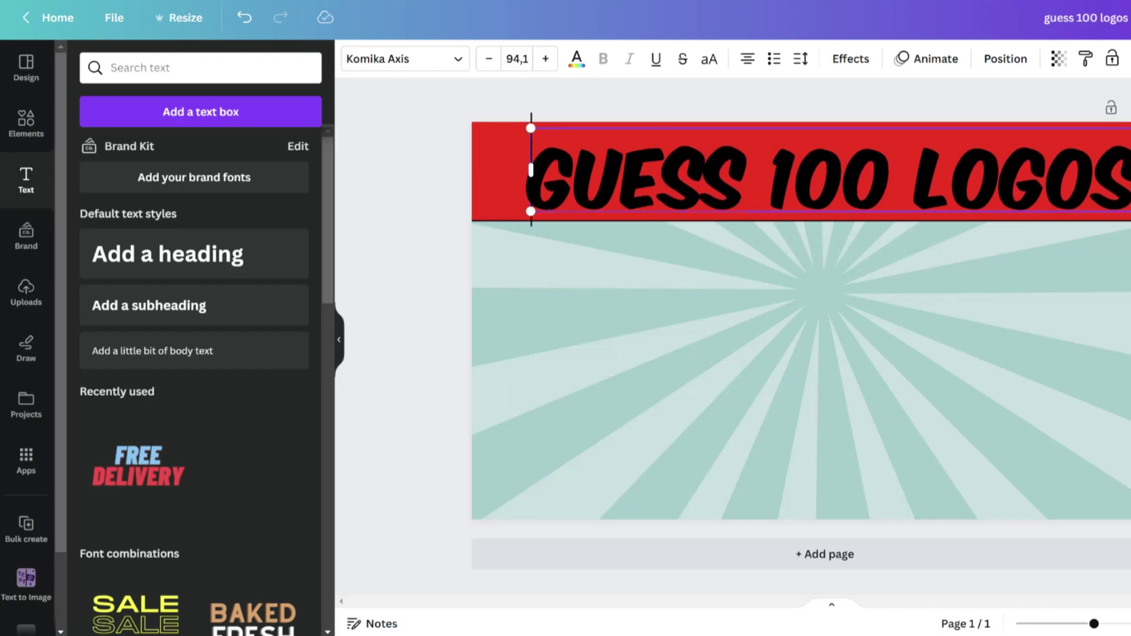
Colour the "GUESS 100 LOGOS" title white and its "100" bright yellow
key("ctrl+a")
left_click(577, 59)
left_click(215, 153)
double_click(831, 176)
left_click(89, 153)
left_click(114, 287)
left_click(215, 228)
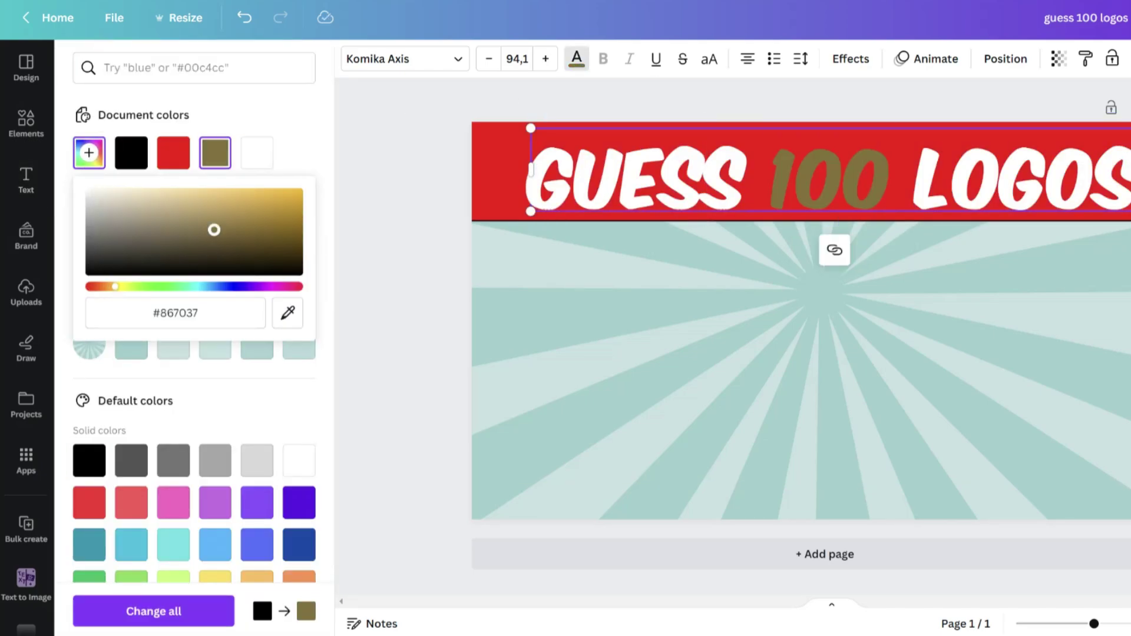
left_click_drag(215, 227, 298, 193)
left_click(742, 254)
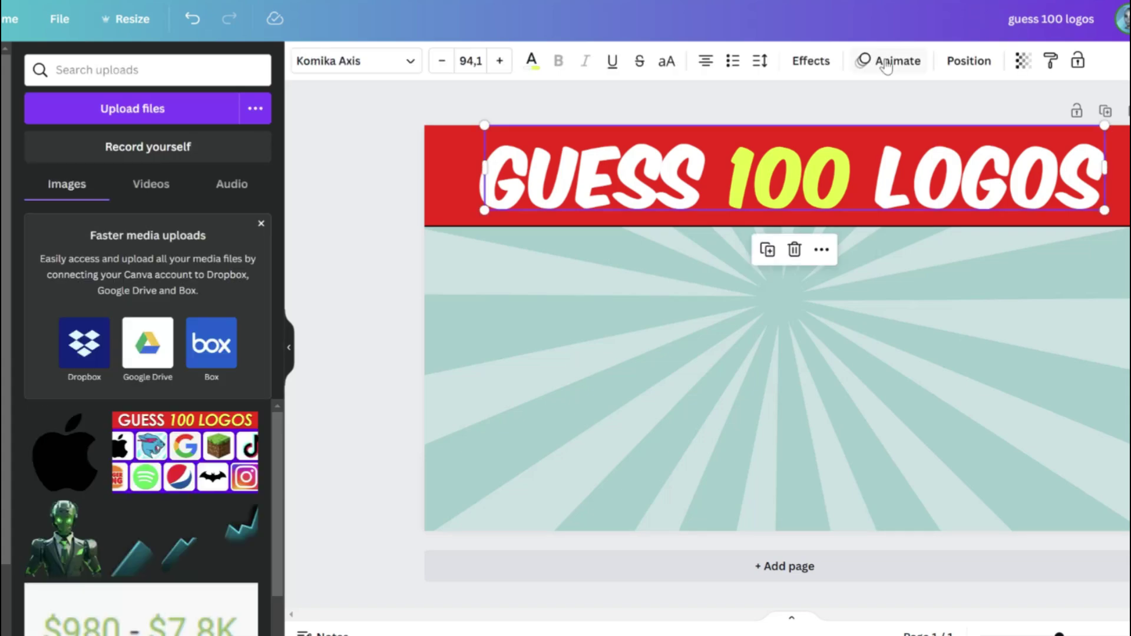
Apply the Shadow text effect to the title and set the shadow colour to black
left_click(808, 65)
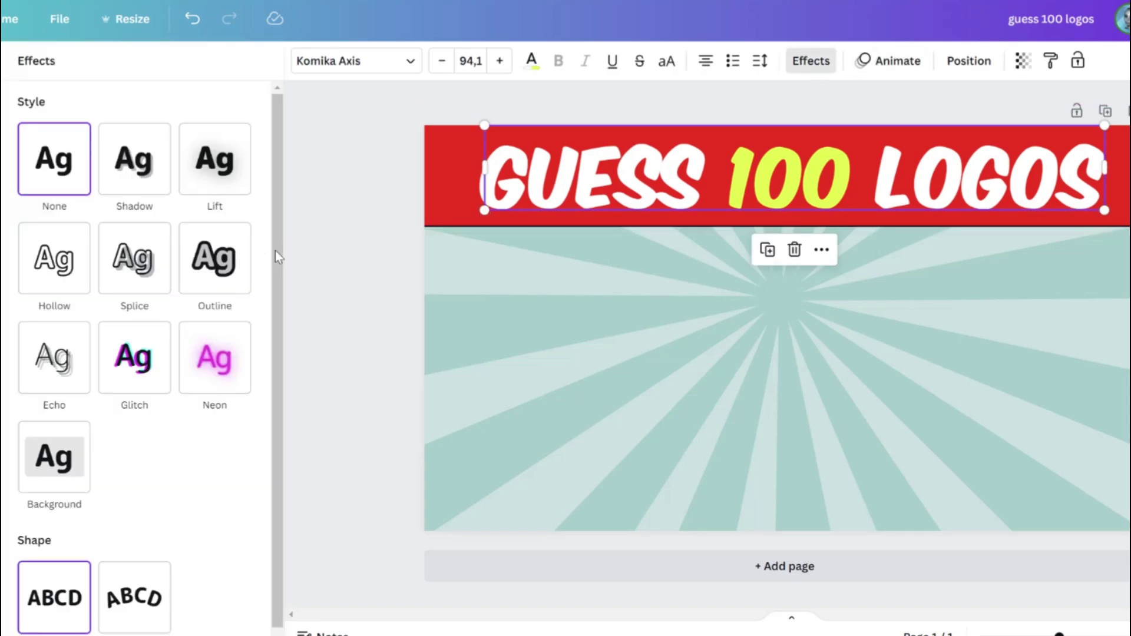
left_click(155, 178)
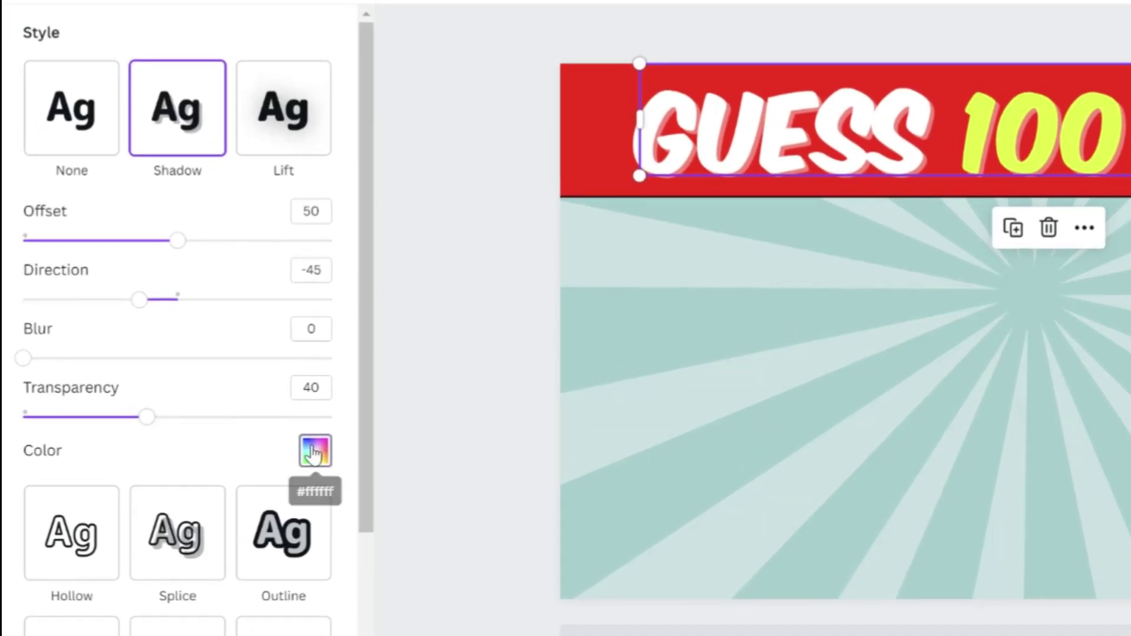
left_click(315, 453)
left_click(36, 391)
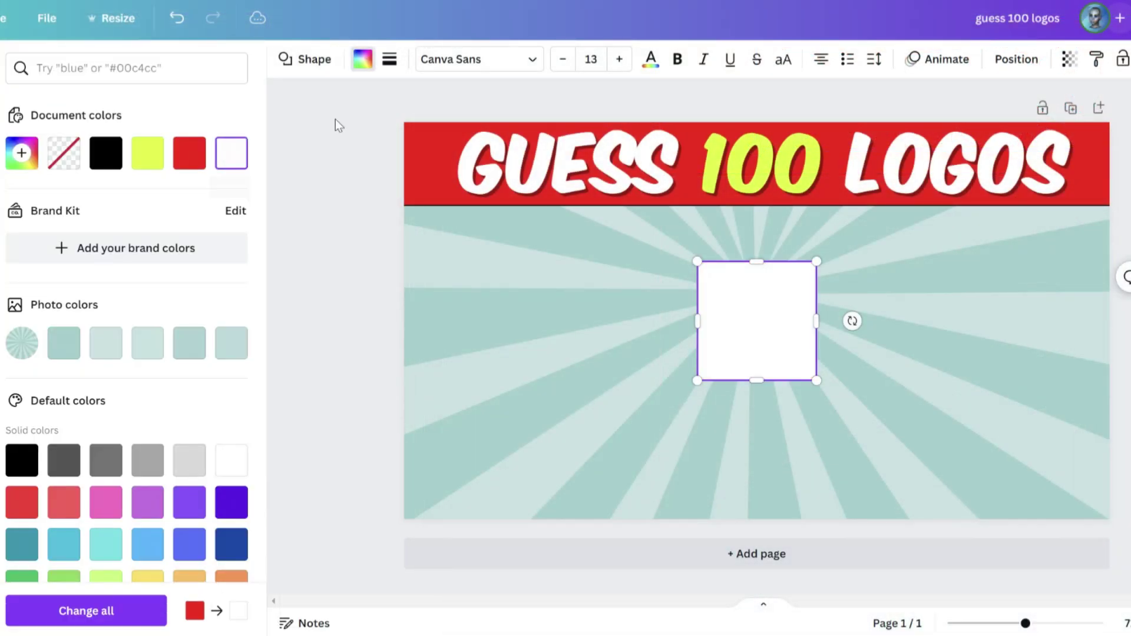
Round the corners of the white rectangle beneath the banner and give it a thin solid outline
left_click(389, 59)
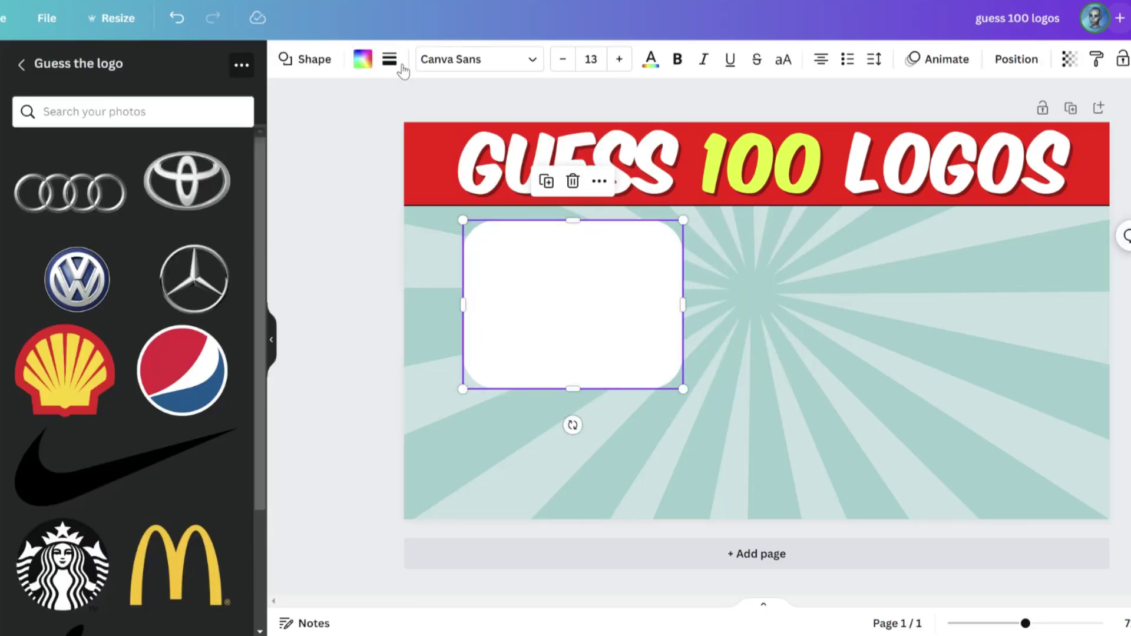
left_click(389, 59)
left_click_drag(390, 157, 396, 157)
Fill the rounded rectangle with bright blue and make its outline white
left_click(363, 59)
left_click(16, 150)
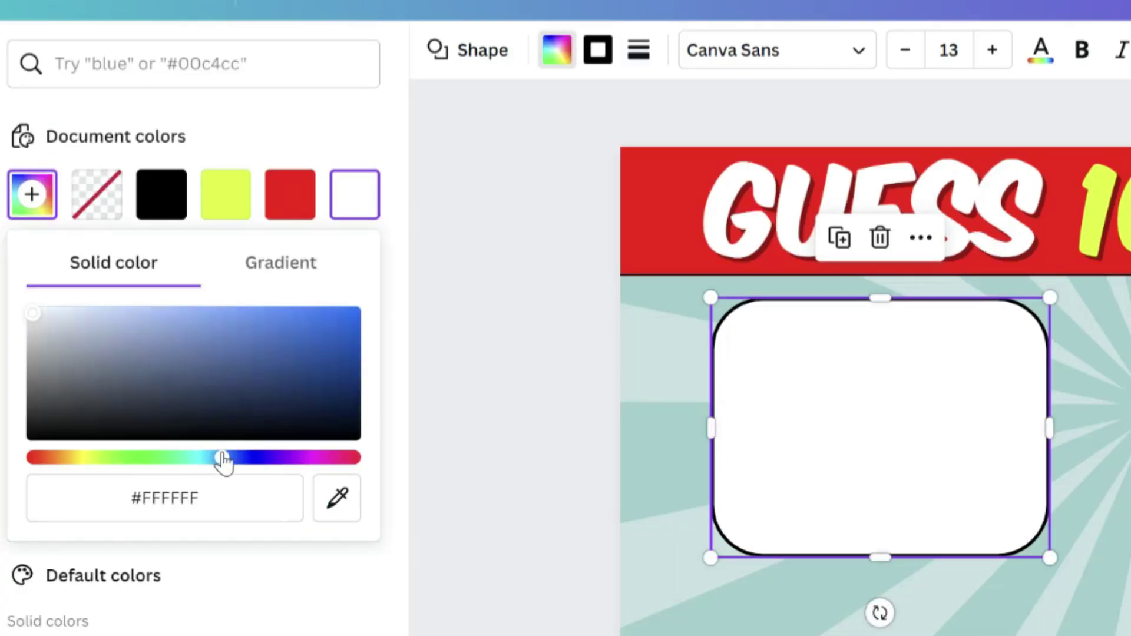
left_click(354, 312)
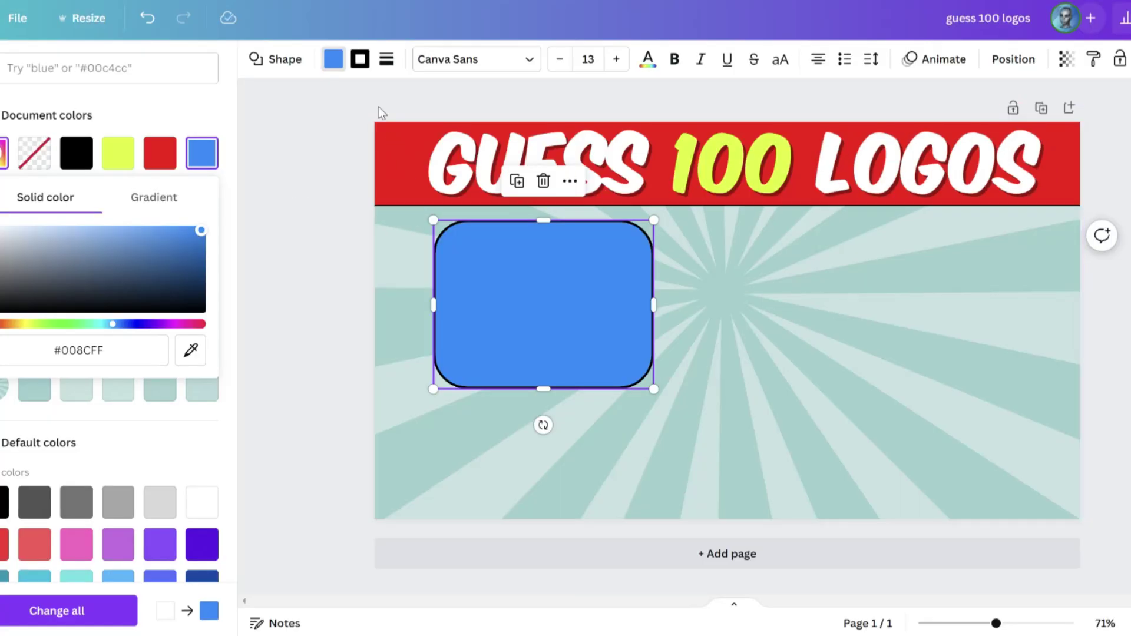
left_click(360, 61)
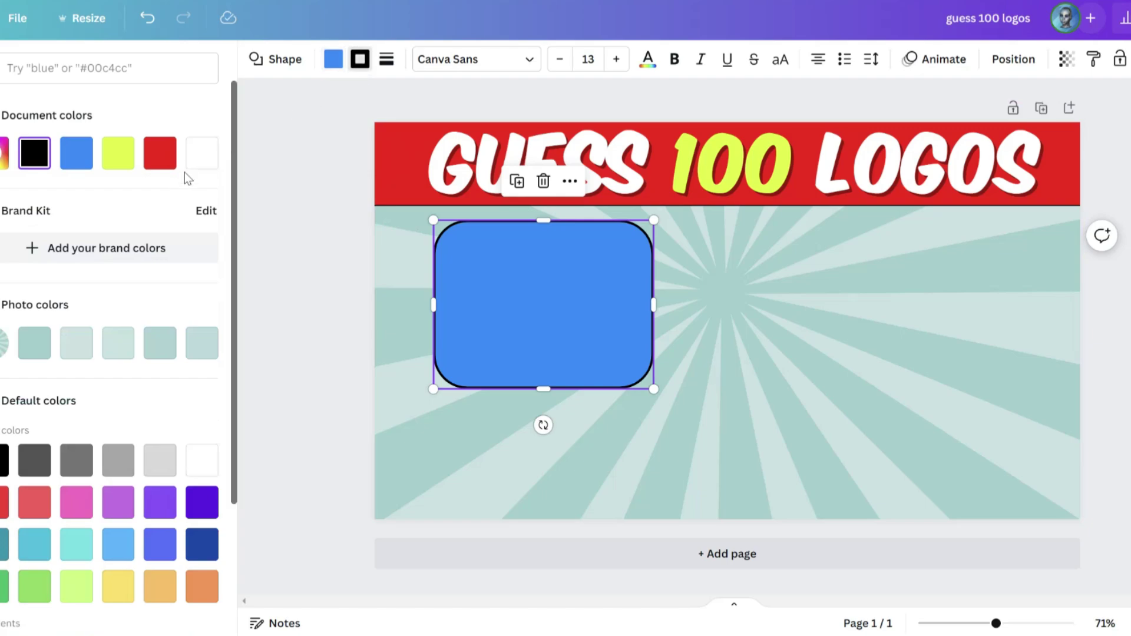
left_click(201, 156)
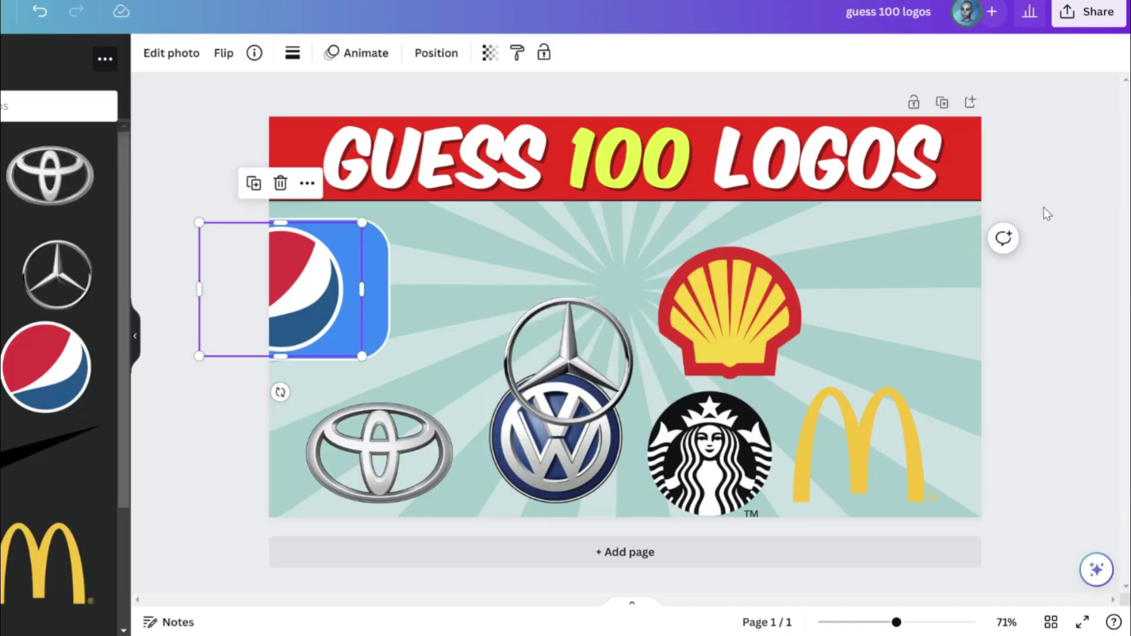
Copy the blue card behind the Pepsi logo and place the copy beside it in the upper row
left_click(1044, 208)
left_click(371, 296)
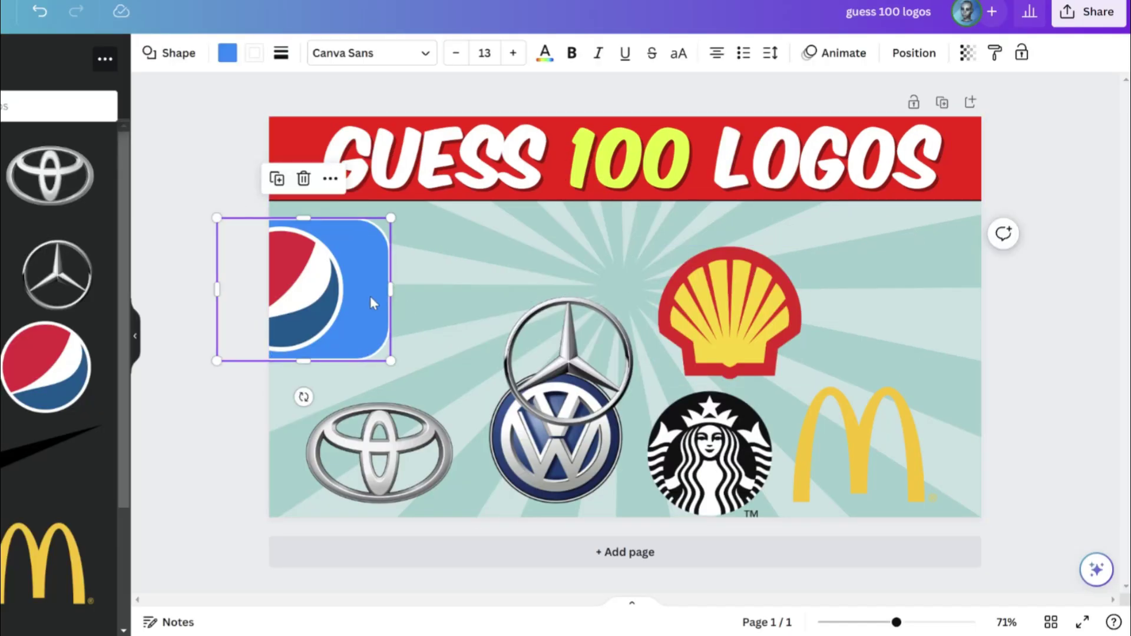
left_click_drag(370, 296, 555, 295)
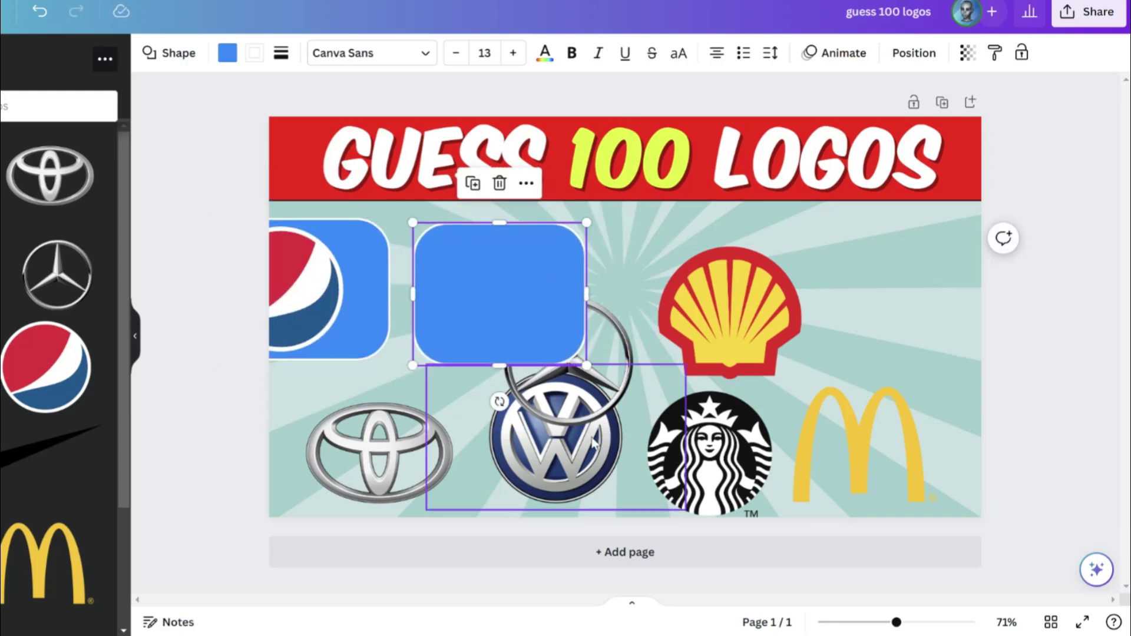
Bring the Volkswagen logo in front of the blue cards and centre it on the second card of the upper row
left_click_drag(594, 442, 532, 432)
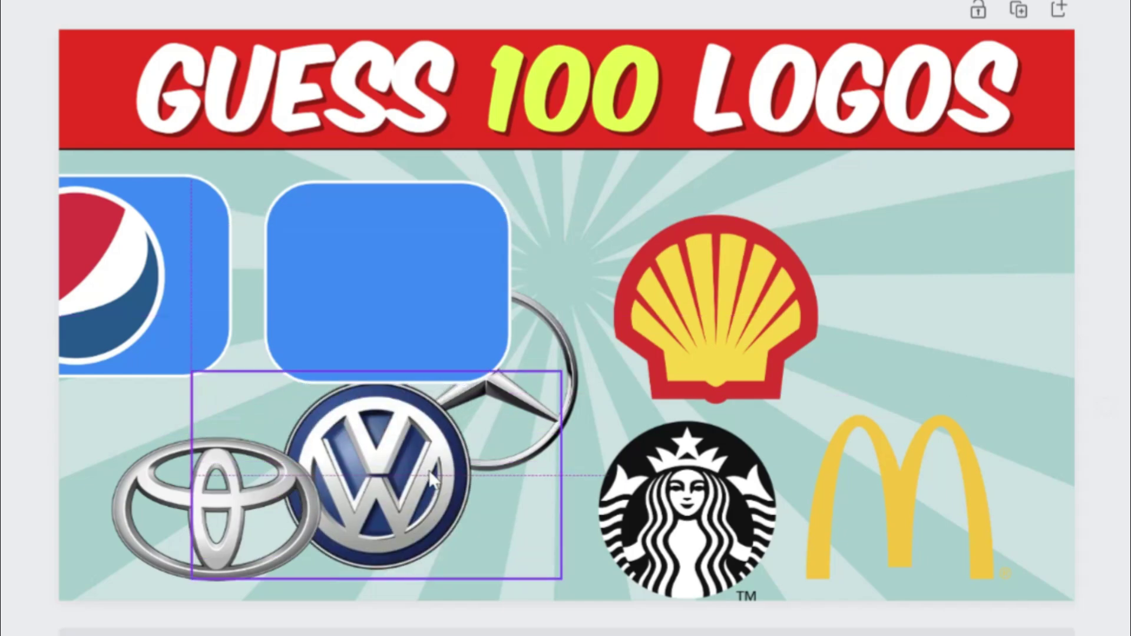
right_click(434, 475)
mouse_move(505, 386)
left_click(790, 392)
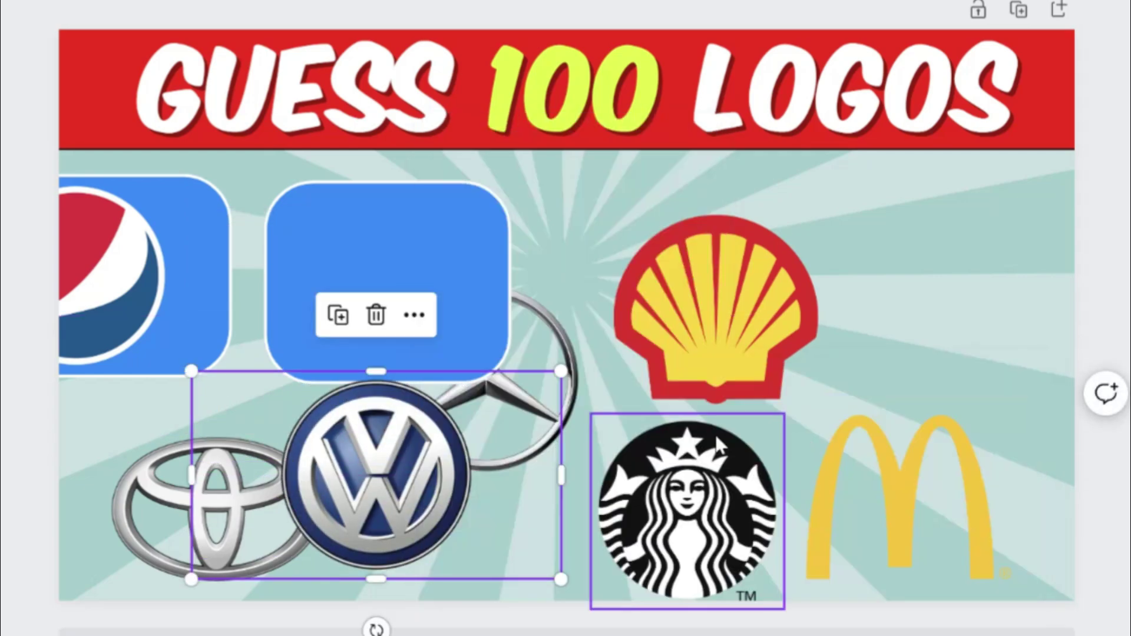
left_click_drag(442, 452, 462, 273)
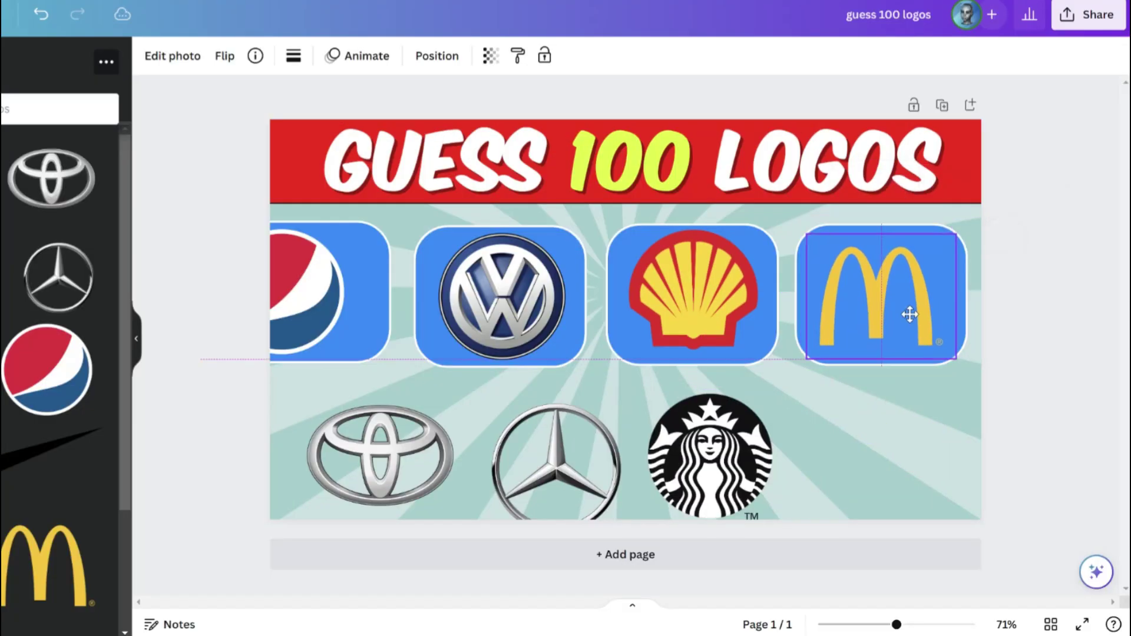
Duplicate the blue card and arrange the copies as a lower row of four cards, the last one running off the page's right edge
left_click(803, 333)
left_click_drag(910, 315, 847, 400)
key("ctrl+d")
key("ctrl+d")
key("ctrl+d")
left_click_drag(906, 448, 977, 448)
left_click_drag(820, 350, 403, 394)
left_click_drag(348, 457, 718, 452)
left_click_drag(507, 443, 410, 443)
left_click_drag(943, 449, 937, 443)
Bring the logos in the lower row in front of their blue cards
left_click_drag(619, 445, 866, 448)
right_click(634, 443)
mouse_move(719, 371)
left_click(906, 401)
right_click(731, 448)
left_click(649, 405)
right_click(920, 412)
left_click(678, 443)
Position the Mercedes, Starbucks and Toyota logos on the last three lower-row cards, with Toyota on the cropped one
left_click_drag(810, 435, 490, 434)
left_click_drag(960, 454, 583, 434)
left_click_drag(711, 439, 748, 438)
left_click_drag(437, 424, 828, 425)
right_click(818, 425)
mouse_move(866, 401)
left_click(676, 472)
left_click_drag(752, 442, 766, 438)
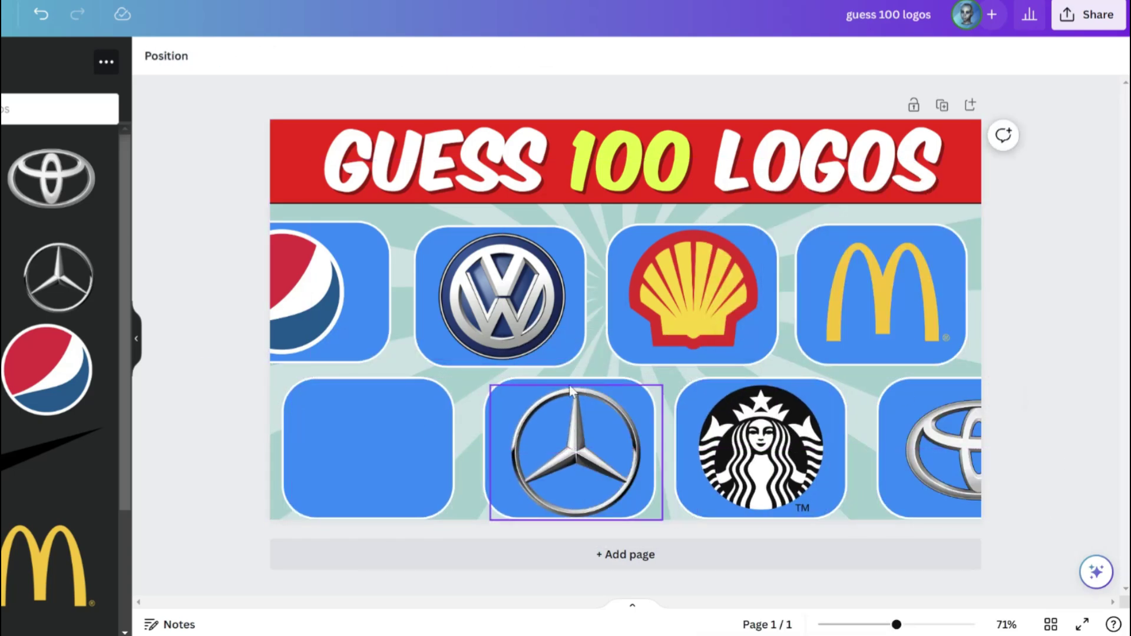
Add the Nike logo to the thumbnail, then resize and centre it on the empty first card of the lower row
left_click_drag(35, 454, 313, 387)
left_click_drag(712, 348, 378, 466)
left_click_drag(321, 475, 377, 430)
left_click_drag(433, 415, 465, 416)
left_click_drag(465, 416, 442, 424)
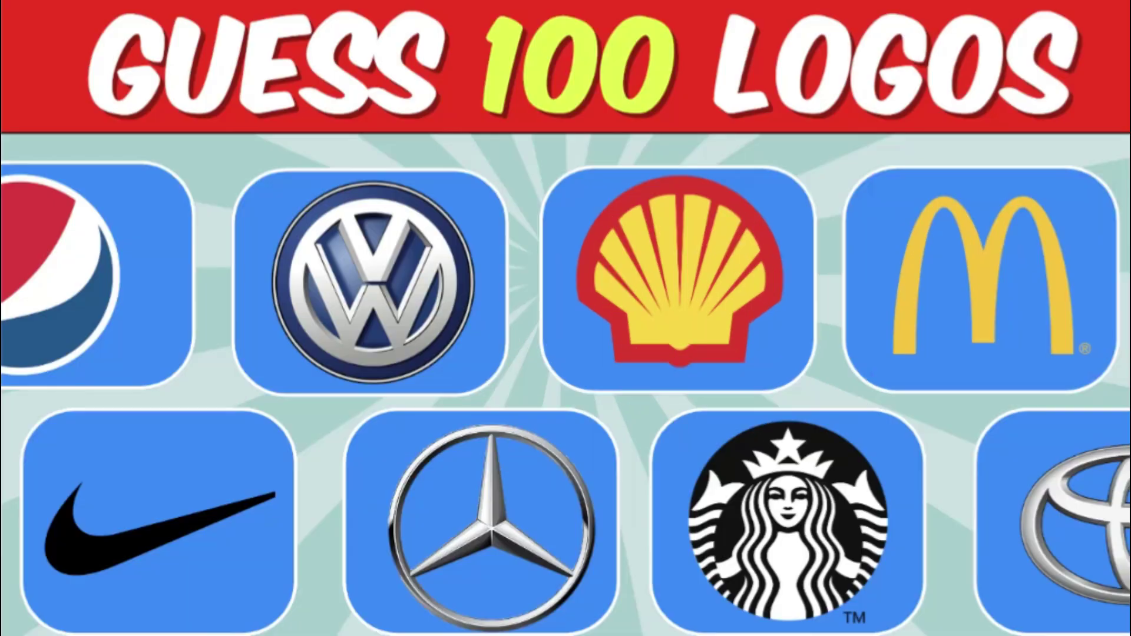